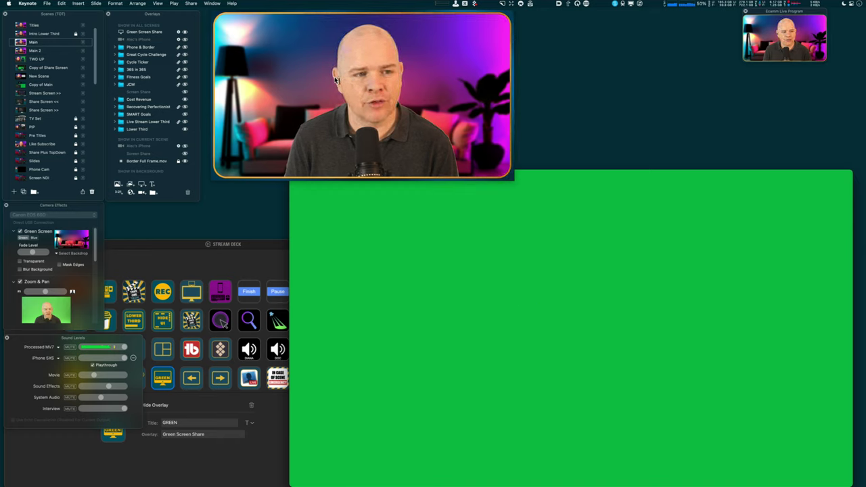
Select the Green Screen Share overlay in Ecamm Live and view its source, shape and Green Screen Key settings
{"action": "mouse_move", "coordinate": [228, 48]}
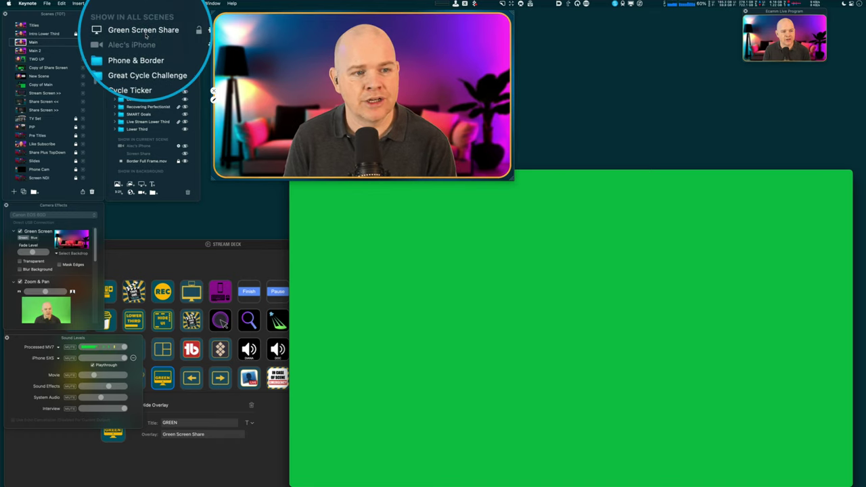
{"action": "left_click", "coordinate": [270, 103]}
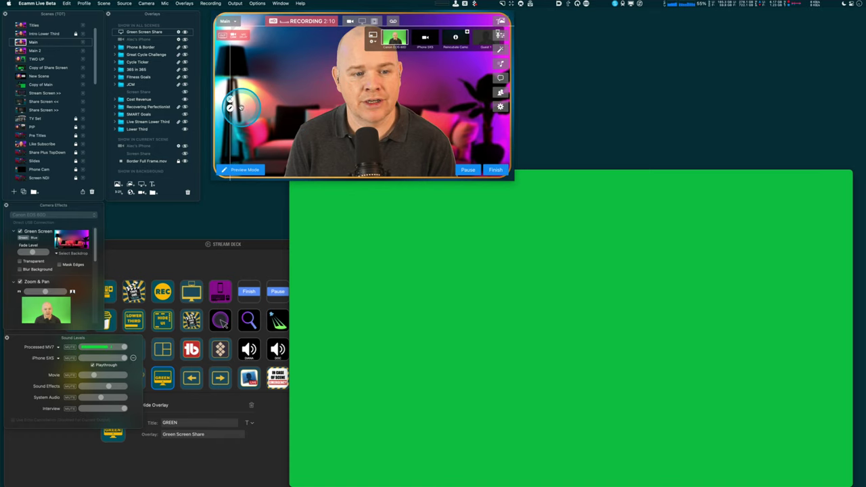
{"action": "left_click", "coordinate": [230, 108]}
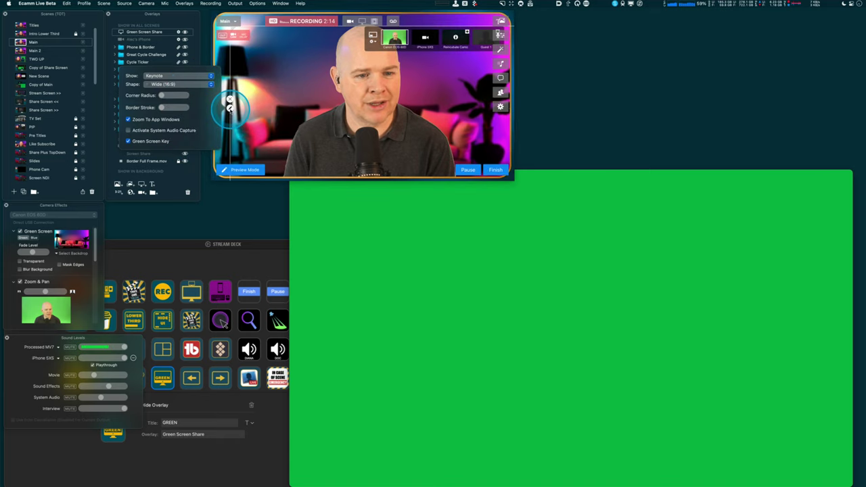
{"action": "left_click", "coordinate": [170, 27]}
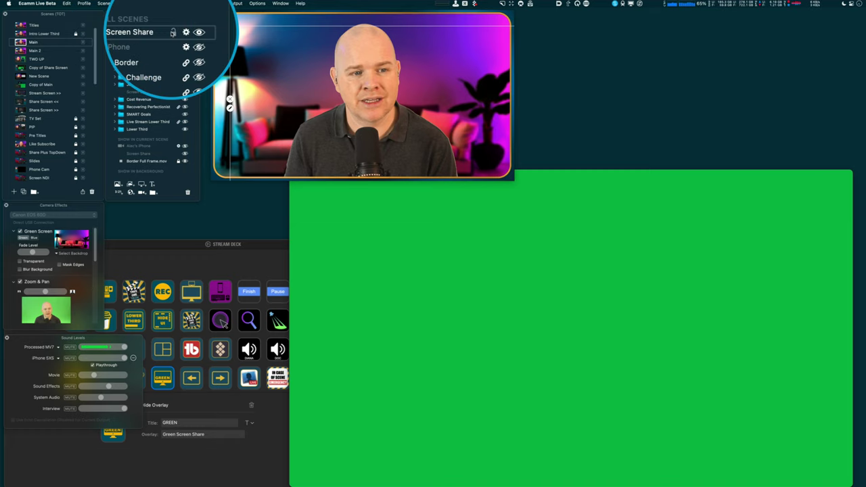
Turn off Green Screen Key for the Green Screen Share overlay and advance the Keynote slideshow to its green-lettered title animation
{"action": "left_click", "coordinate": [179, 31]}
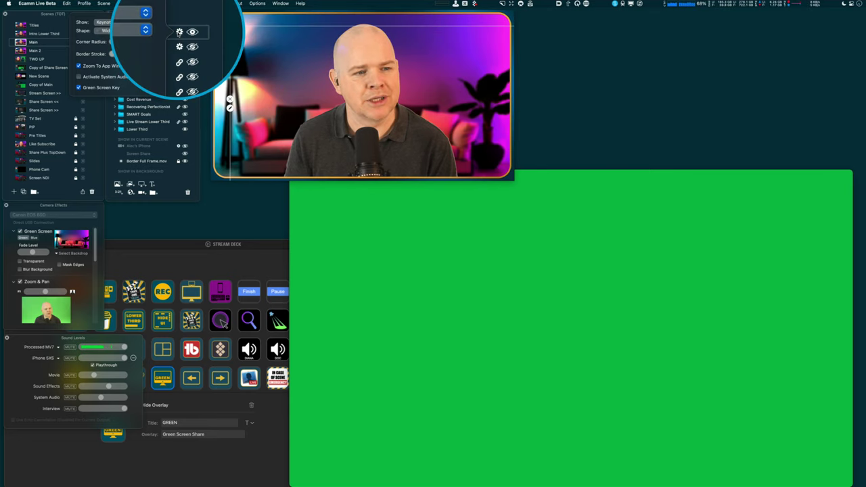
{"action": "left_click", "coordinate": [79, 87]}
{"action": "mouse_move", "coordinate": [342, 111]}
{"action": "left_mouse_down"}
{"action": "mouse_move", "coordinate": [319, 85]}
{"action": "mouse_move", "coordinate": [340, 106]}
{"action": "mouse_move", "coordinate": [302, 106]}
{"action": "mouse_move", "coordinate": [333, 101]}
{"action": "left_mouse_up"}
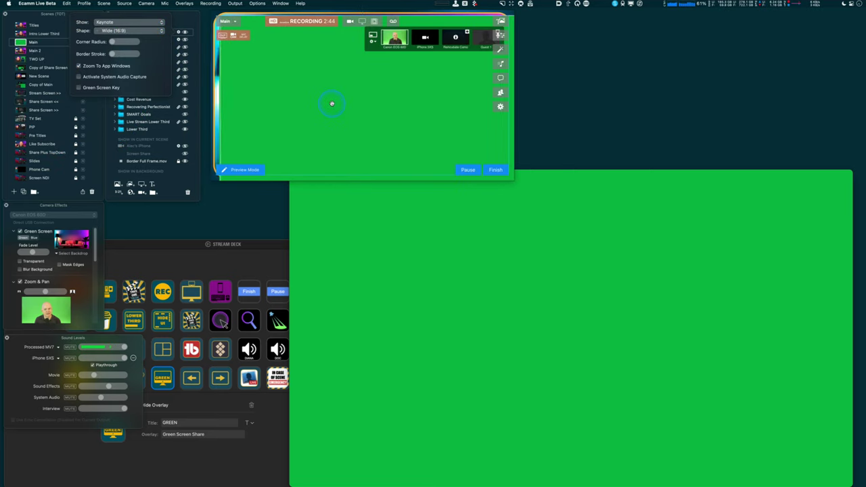
{"action": "left_click", "coordinate": [530, 294]}
{"action": "mouse_move", "coordinate": [373, 123]}
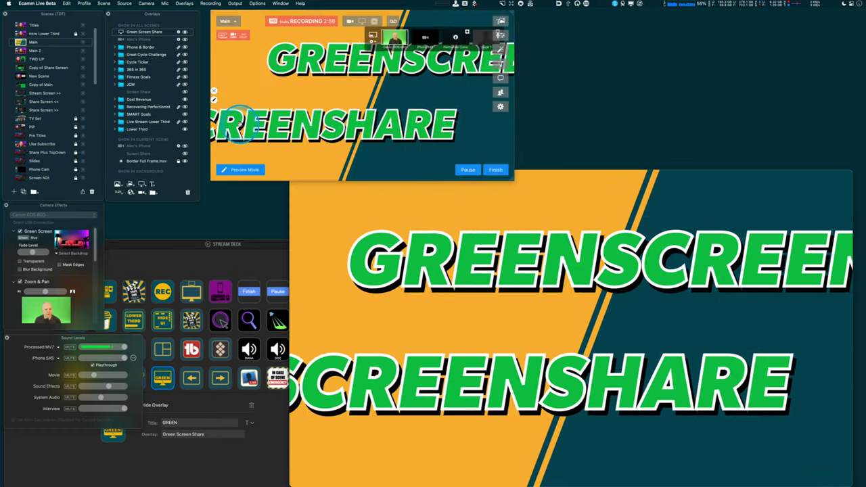
{"action": "mouse_move", "coordinate": [296, 105]}
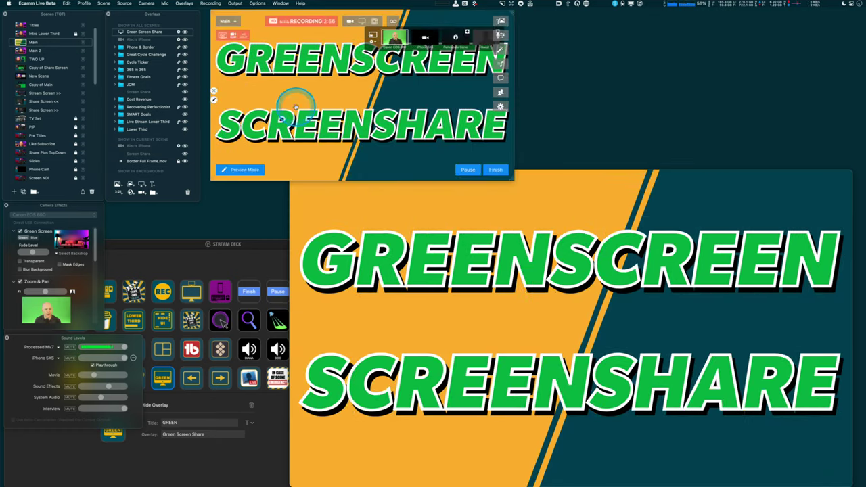
Turn Green Screen Key back on for the Green Screen Share overlay and close its settings
{"action": "left_click", "coordinate": [168, 32]}
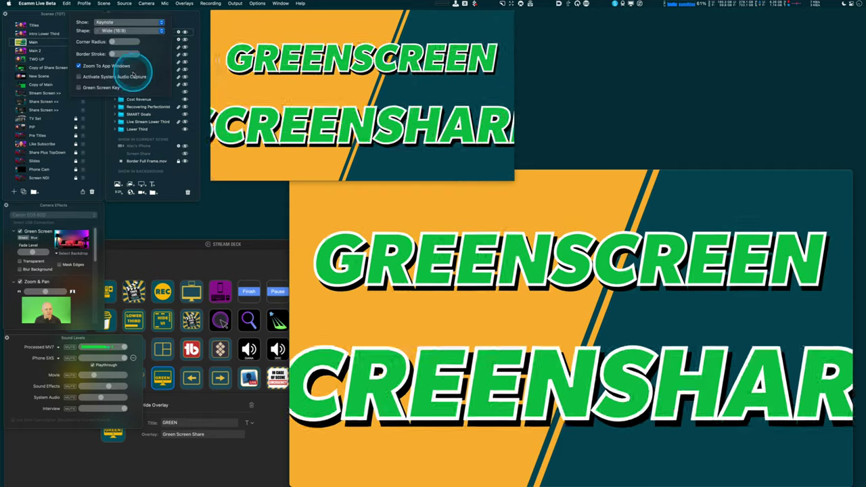
{"action": "left_click", "coordinate": [85, 88]}
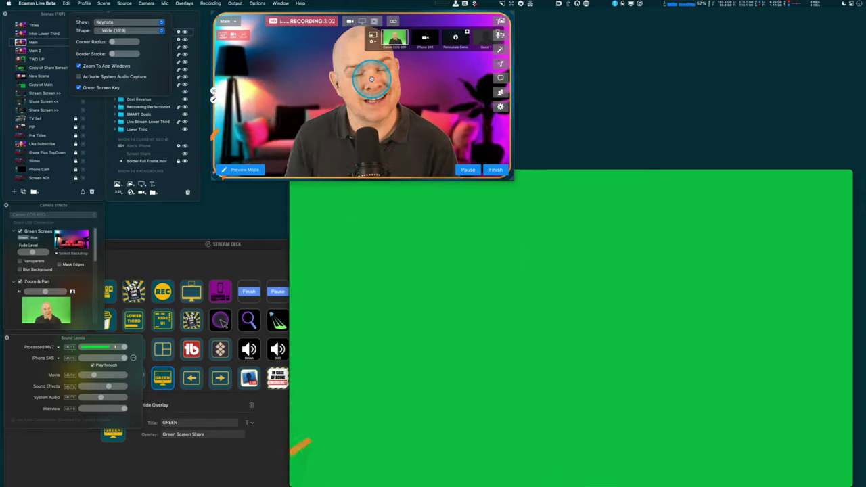
{"action": "left_click", "coordinate": [372, 78]}
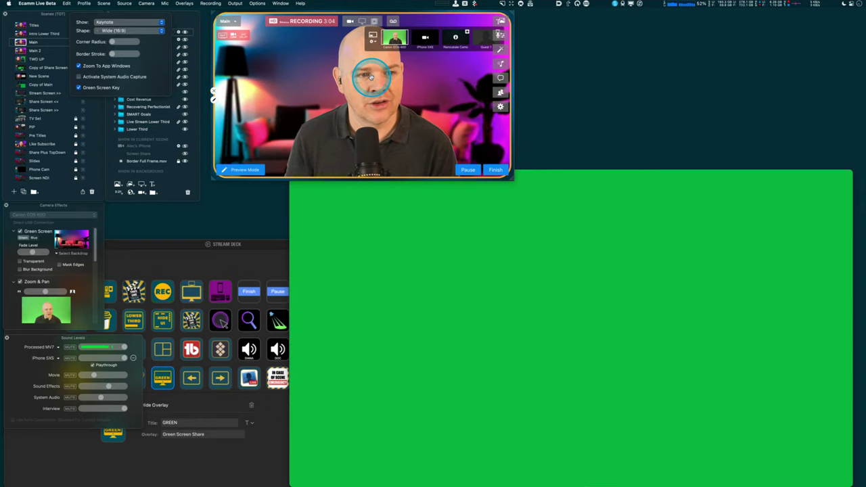
{"action": "left_click", "coordinate": [179, 20]}
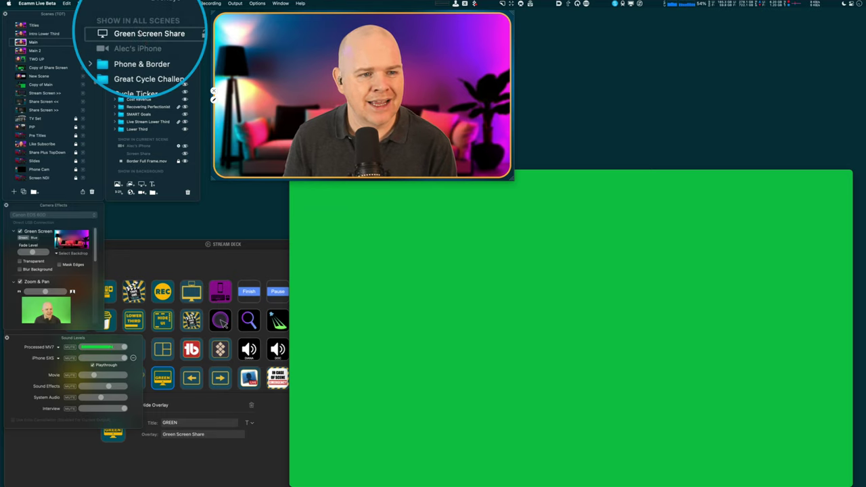
{"action": "left_click", "coordinate": [166, 55]}
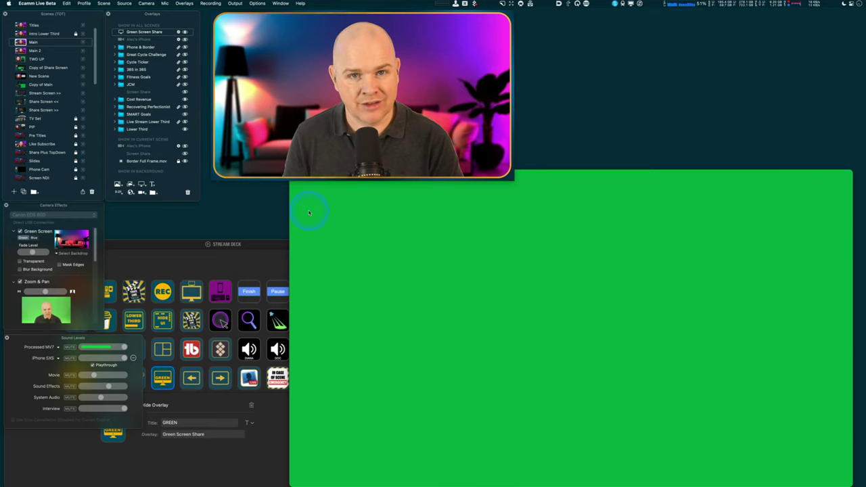
{"action": "left_click", "coordinate": [253, 195]}
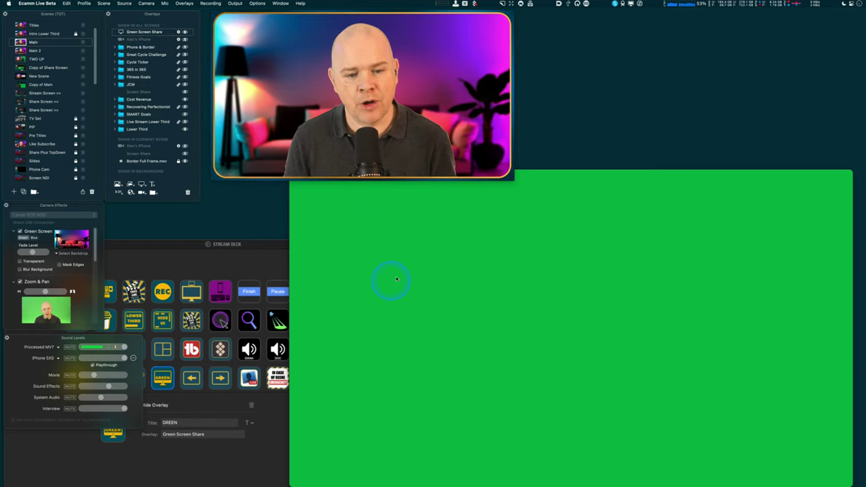
{"action": "mouse_move", "coordinate": [366, 125]}
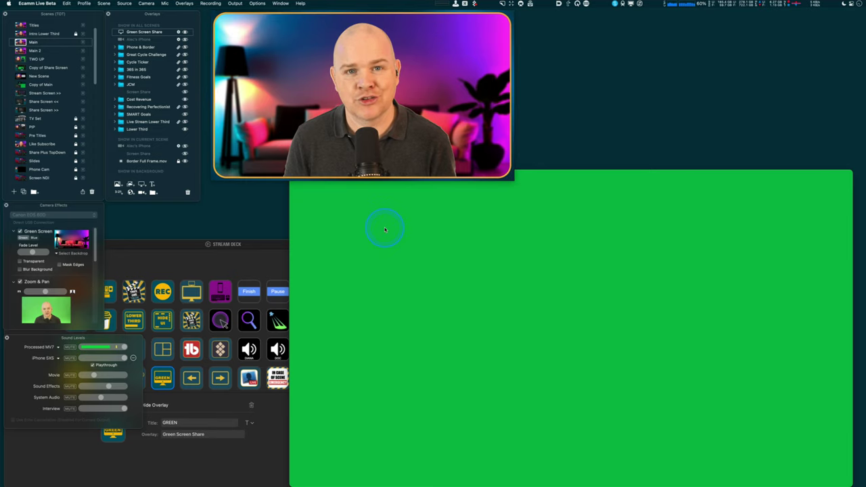
Exit the windowed Keynote slideshow and toggle the Green Screen Share overlay's visibility, leaving it hidden
{"action": "left_click", "coordinate": [611, 197]}
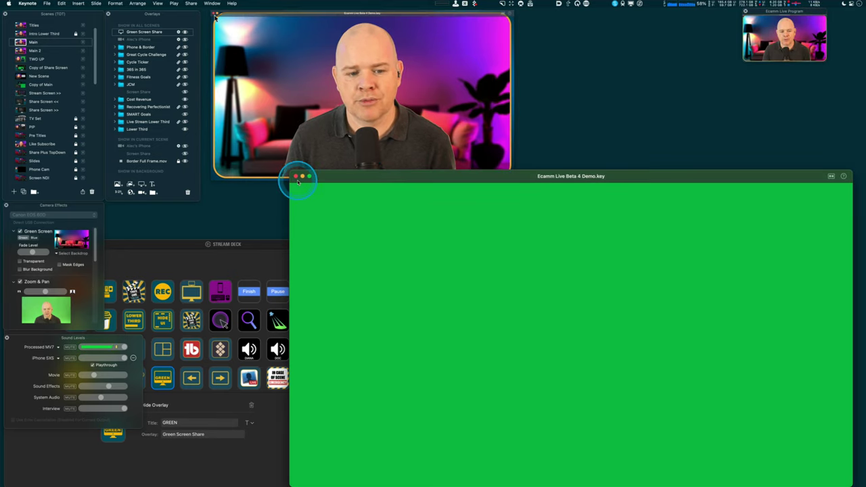
{"action": "left_click", "coordinate": [339, 180]}
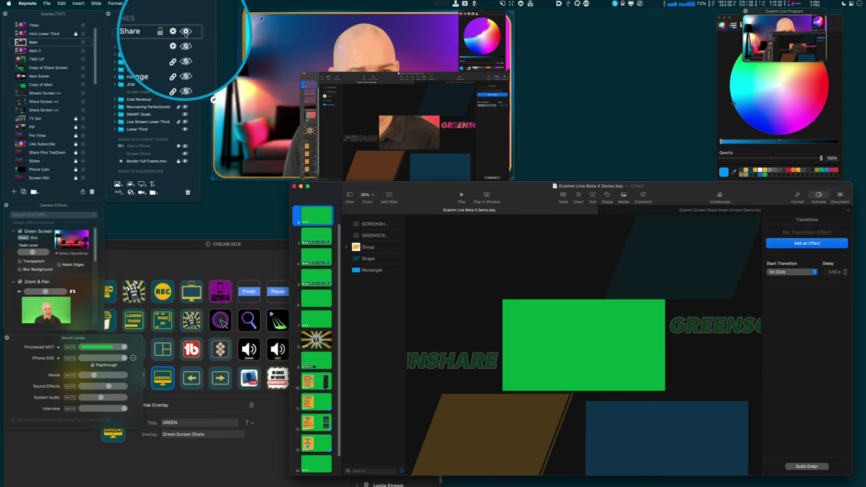
{"action": "left_click", "coordinate": [185, 32]}
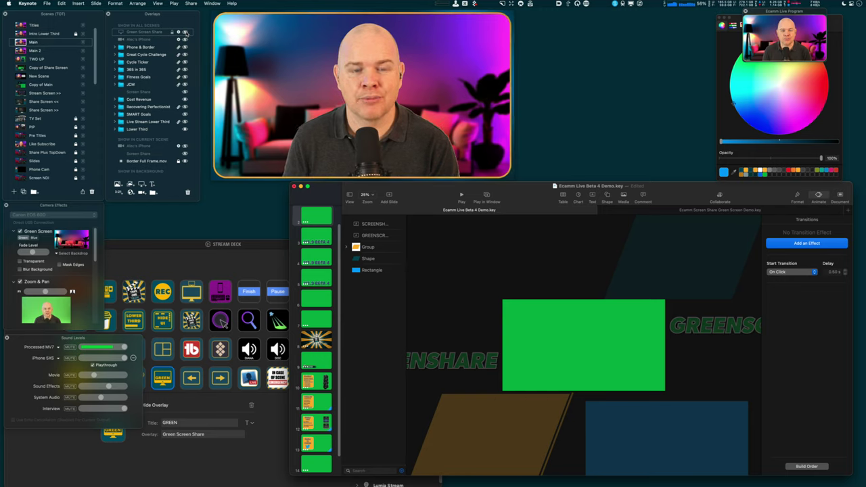
{"action": "left_click", "coordinate": [187, 32]}
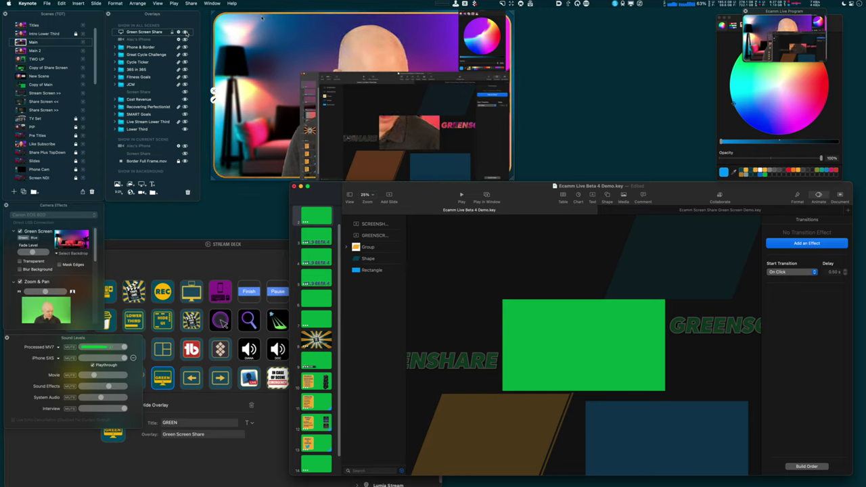
{"action": "left_click", "coordinate": [429, 132]}
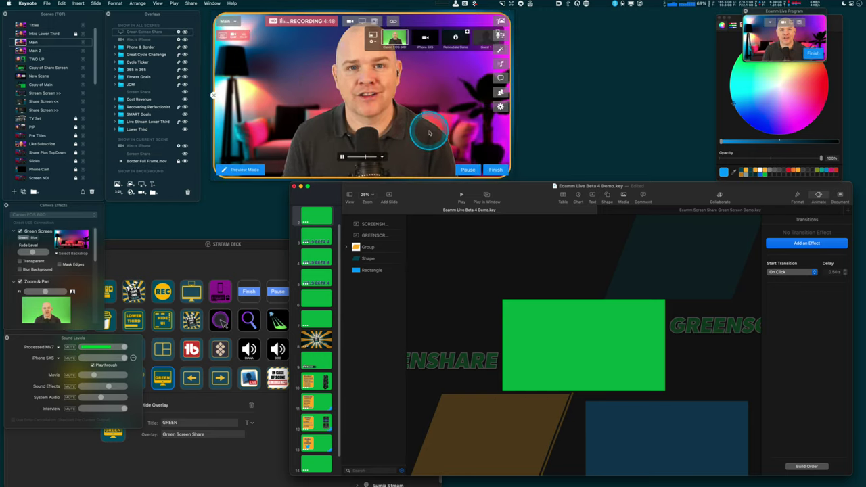
Play the Keynote presentation in a window and show the Green Screen Share overlay over the Main scene
{"action": "left_click", "coordinate": [487, 195]}
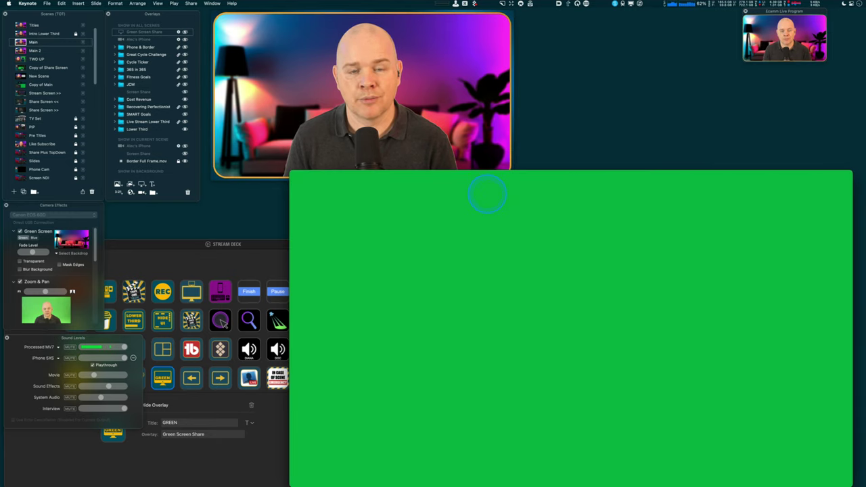
{"action": "mouse_move", "coordinate": [467, 143]}
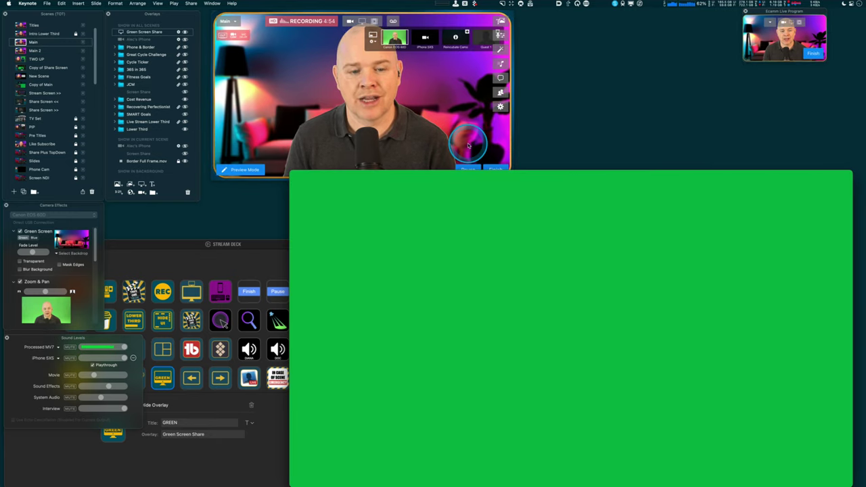
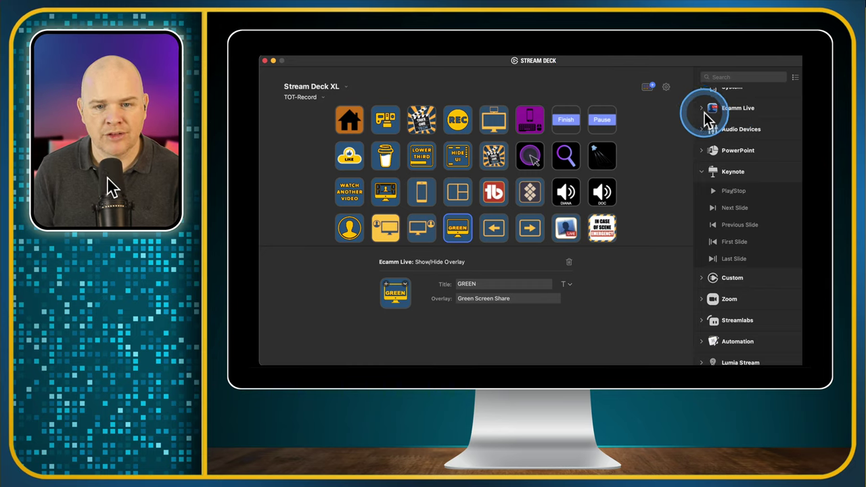
Switch to the Stream Deck app, expand the Ecamm Live actions and review the available Ecamm Live and Keynote actions
{"action": "left_click", "coordinate": [704, 116]}
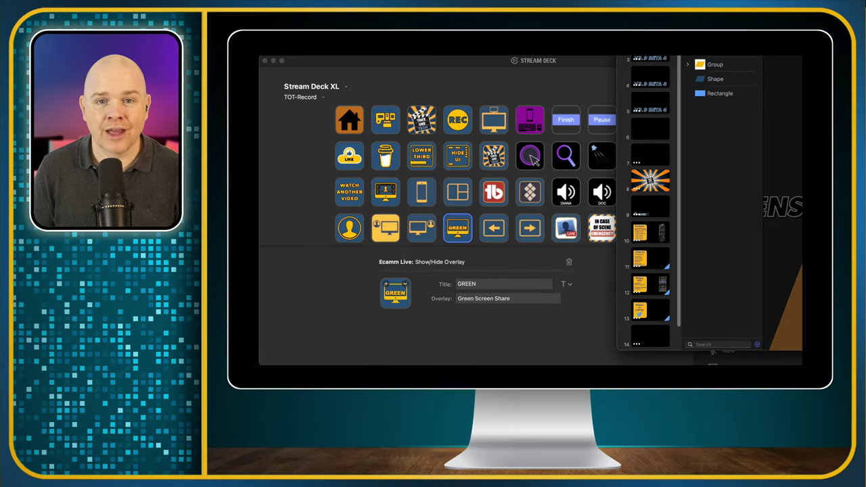
{"action": "left_click", "coordinate": [585, 61]}
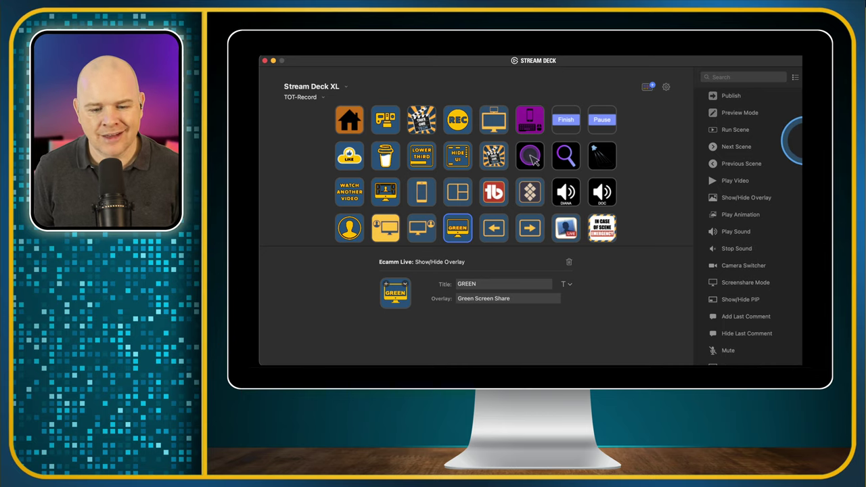
{"action": "scroll", "coordinate": [792, 139], "scroll_direction": "down", "scroll_amount": 1}
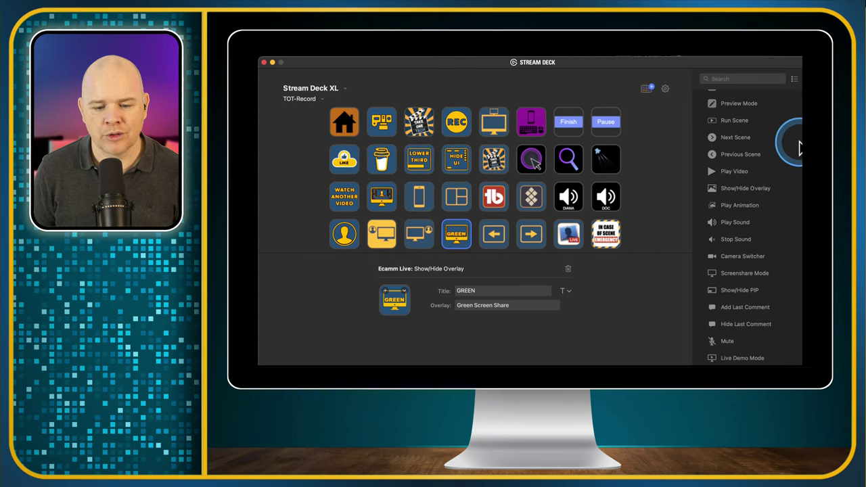
{"action": "left_click_drag", "start_coordinate": [800, 145], "coordinate": [797, 282]}
{"action": "scroll", "coordinate": [801, 192], "scroll_direction": "down", "scroll_amount": 1}
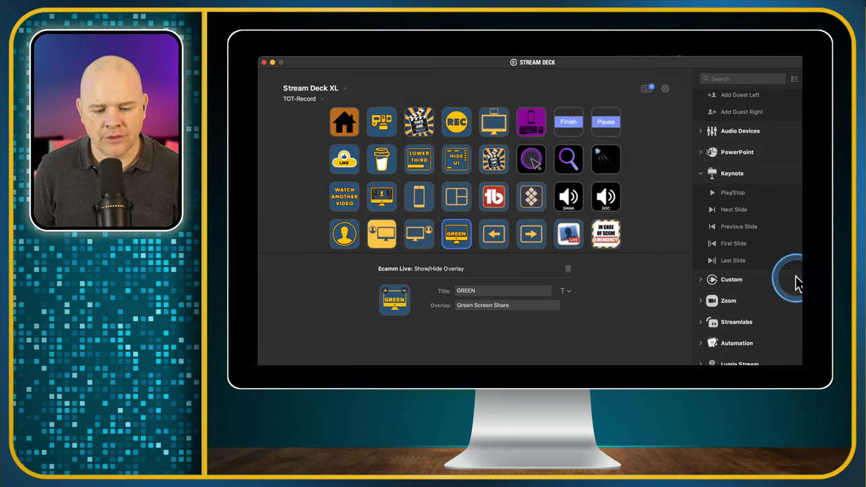
{"action": "left_click", "coordinate": [723, 174]}
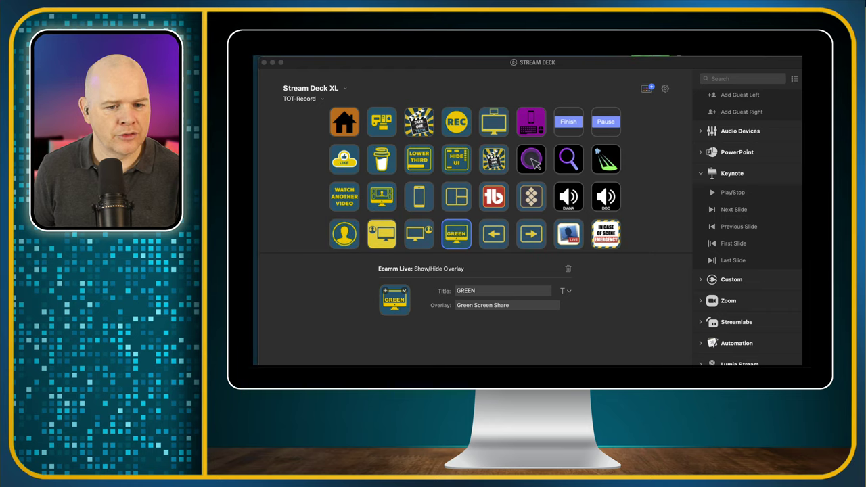
Open the plugins section of the Stream Deck Store and search it for "keyn" and for "power"
{"action": "left_click", "coordinate": [659, 63]}
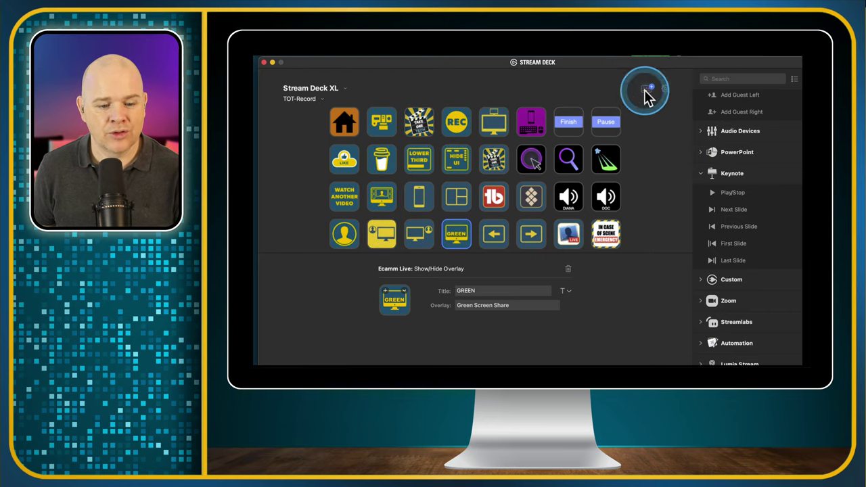
{"action": "left_click", "coordinate": [645, 90]}
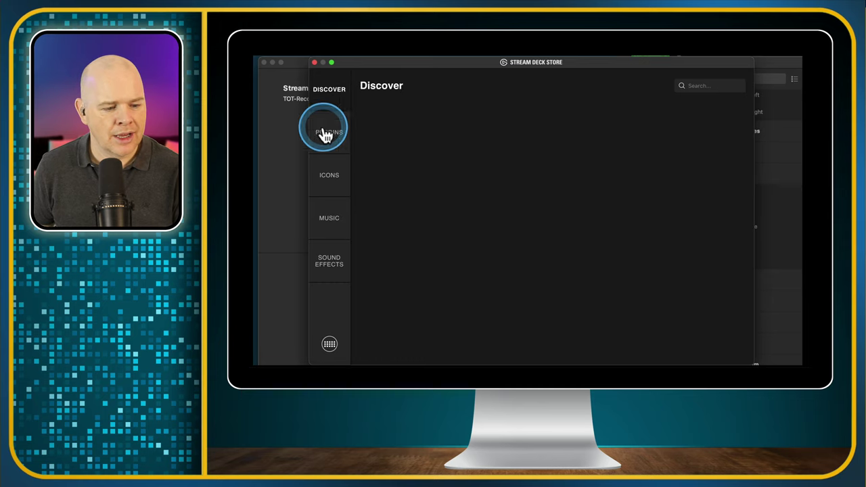
{"action": "left_click", "coordinate": [331, 128]}
{"action": "left_click", "coordinate": [697, 87]}
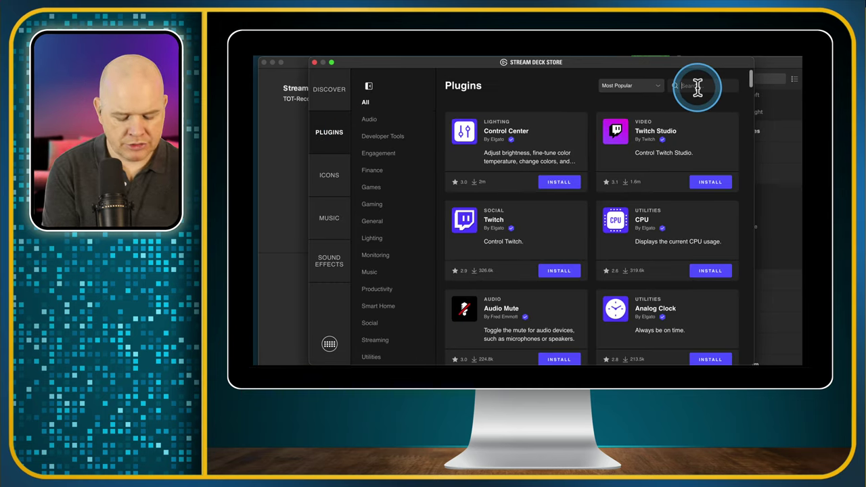
{"action": "type", "text": "key"}
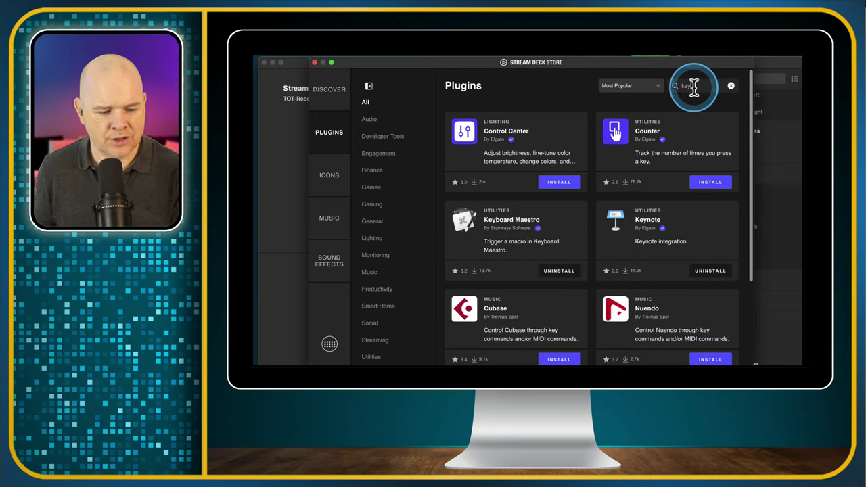
{"action": "type", "text": "n"}
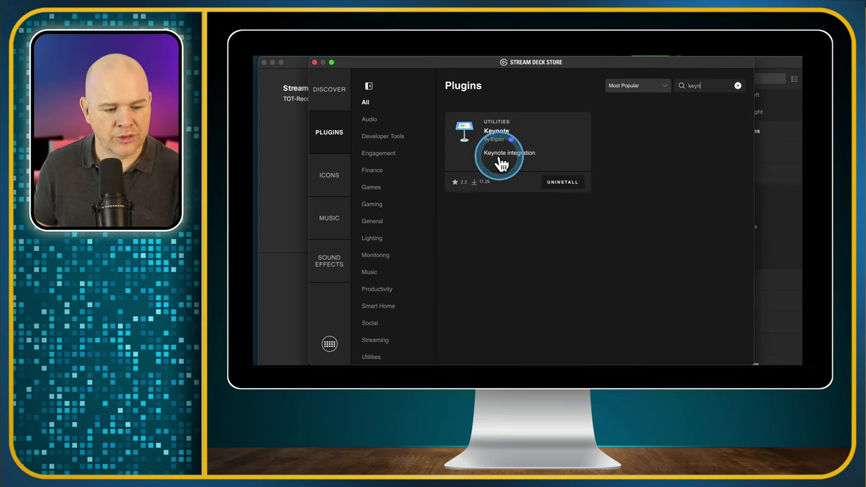
{"action": "left_click_drag", "start_coordinate": [705, 85], "coordinate": [668, 87]}
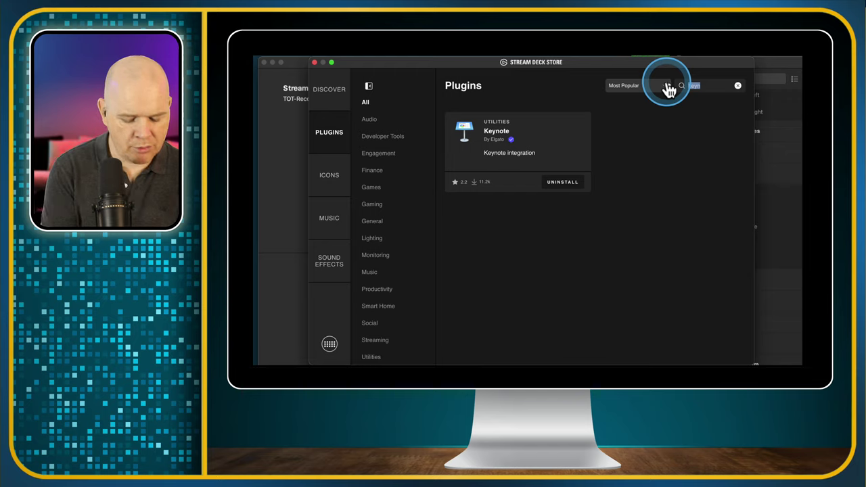
{"action": "type", "text": "power"}
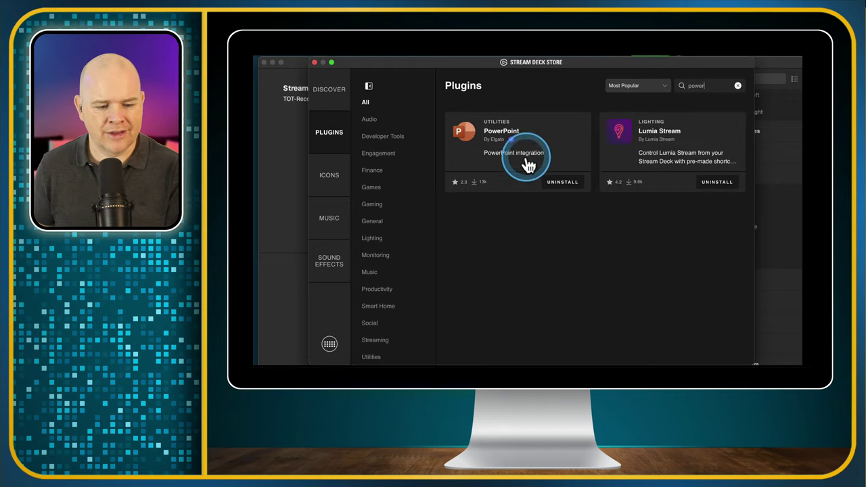
Close the Stream Deck Store and review the Keynote and PowerPoint actions in the Stream Deck action list
{"action": "left_click", "coordinate": [314, 62]}
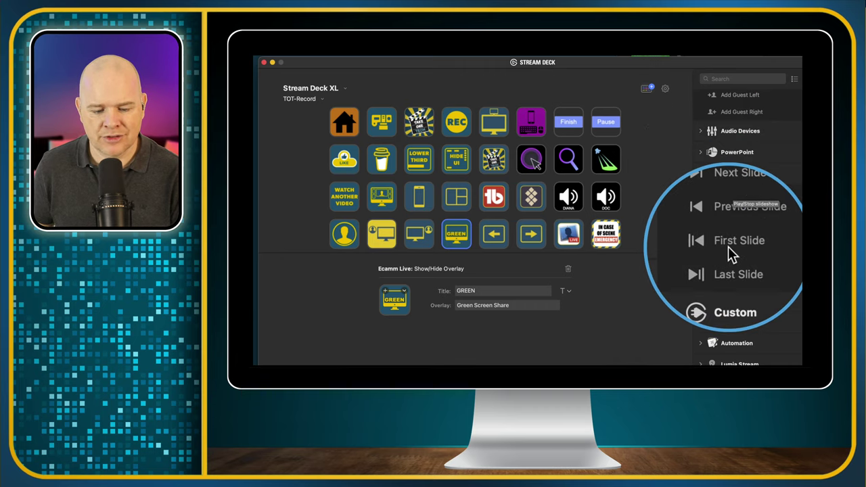
{"action": "scroll", "coordinate": [751, 294], "scroll_direction": "down", "scroll_amount": 1}
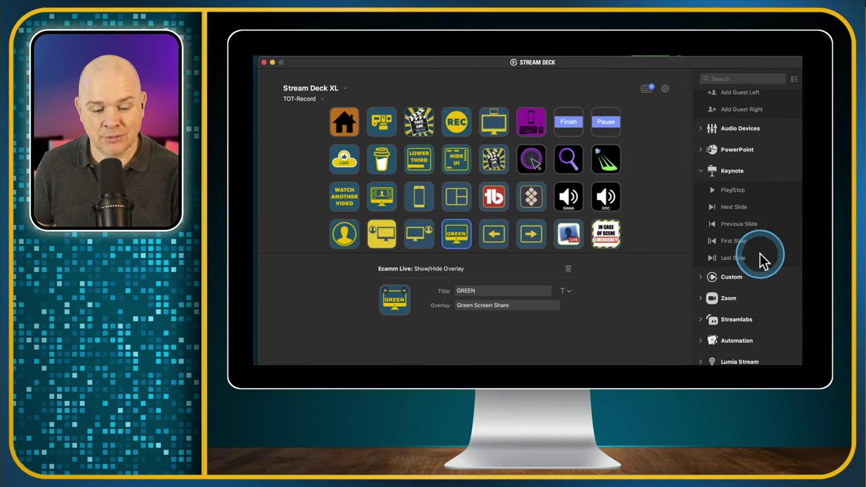
{"action": "left_click", "coordinate": [701, 150]}
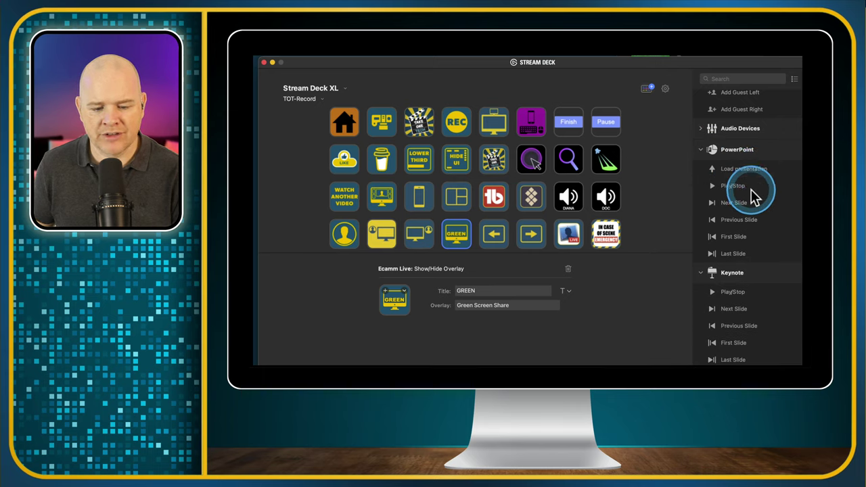
{"action": "left_click", "coordinate": [700, 148]}
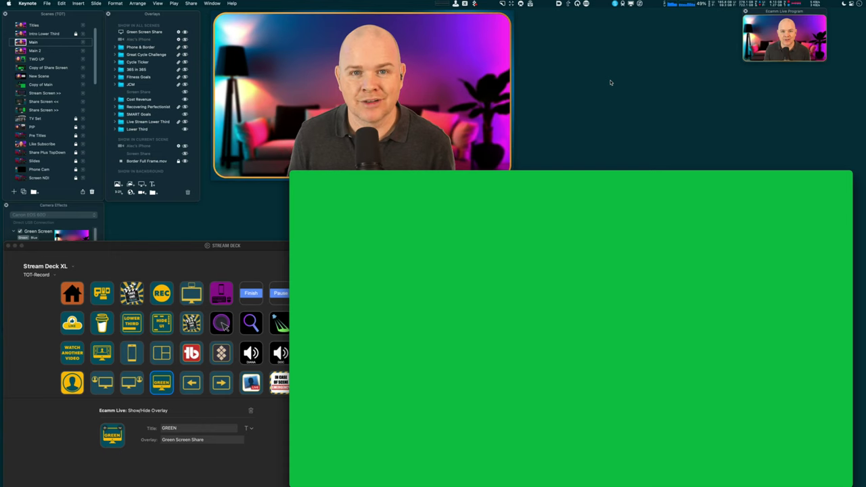
Exit the windowed slideshow and switch to the Ecamm Screen Share Green Screen Demo.key presentation
{"action": "mouse_move", "coordinate": [317, 23]}
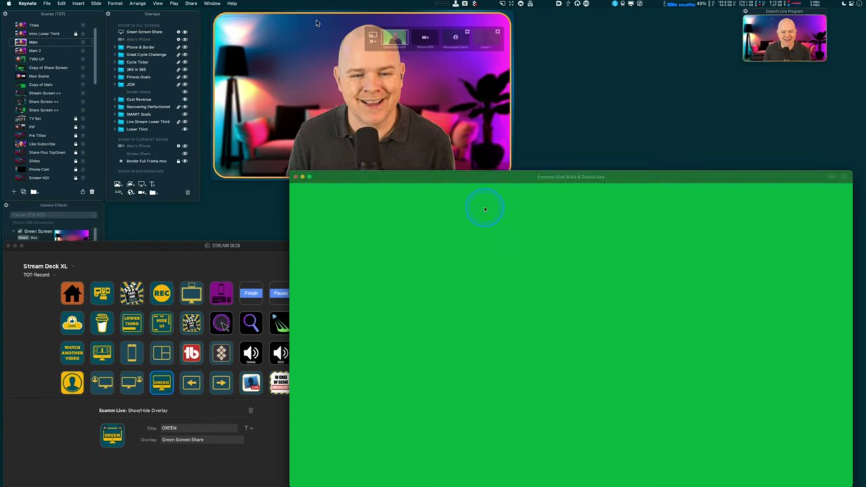
{"action": "key", "text": "Escape"}
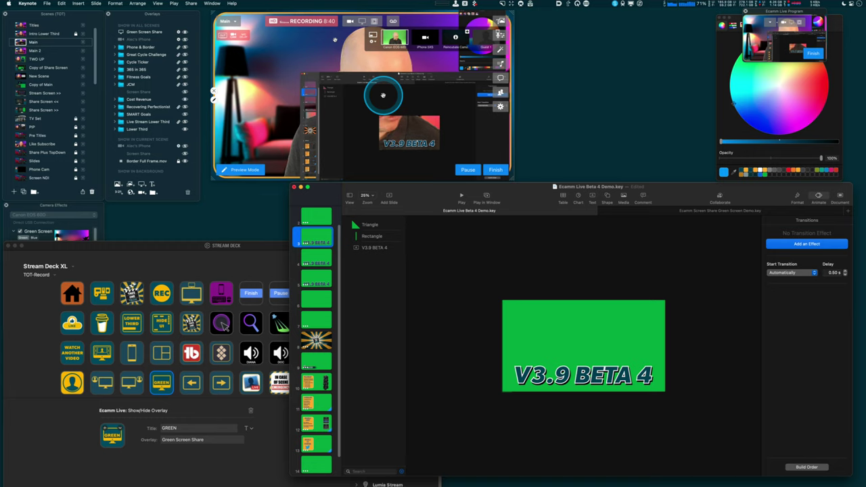
{"action": "left_click", "coordinate": [675, 211]}
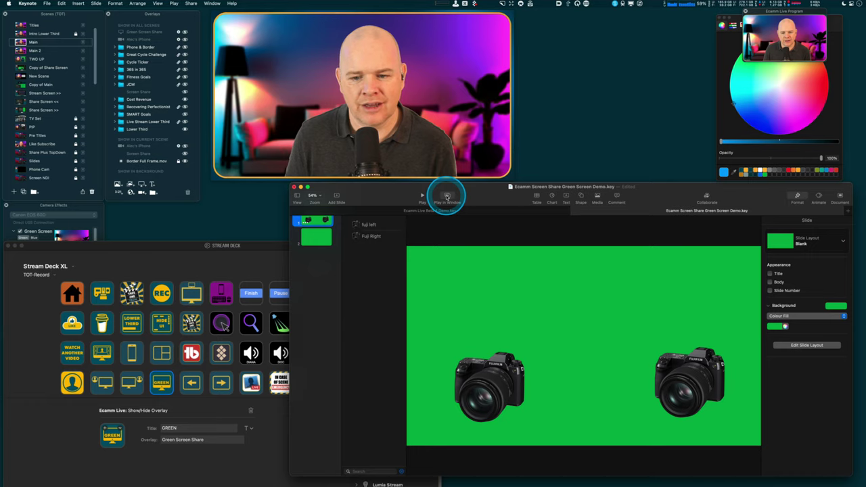
Play the Green Screen Demo presentation in a window and advance through the build animations of its two cameras
{"action": "left_click", "coordinate": [447, 195]}
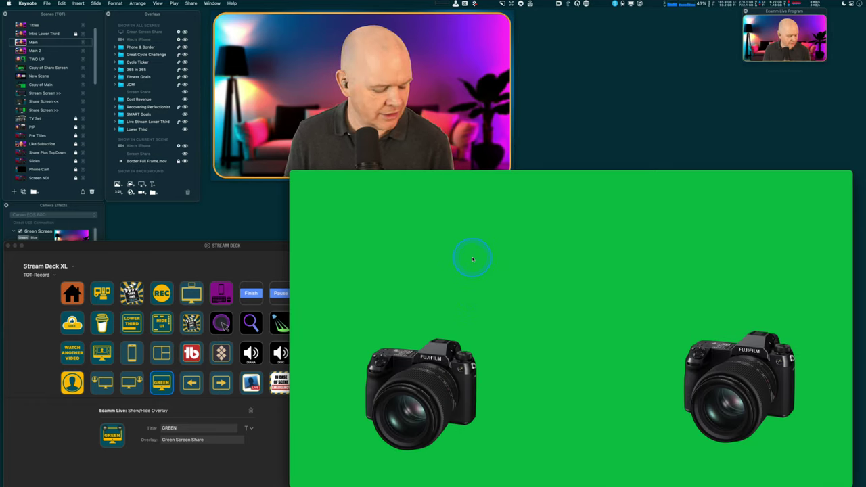
{"action": "left_click", "coordinate": [517, 274]}
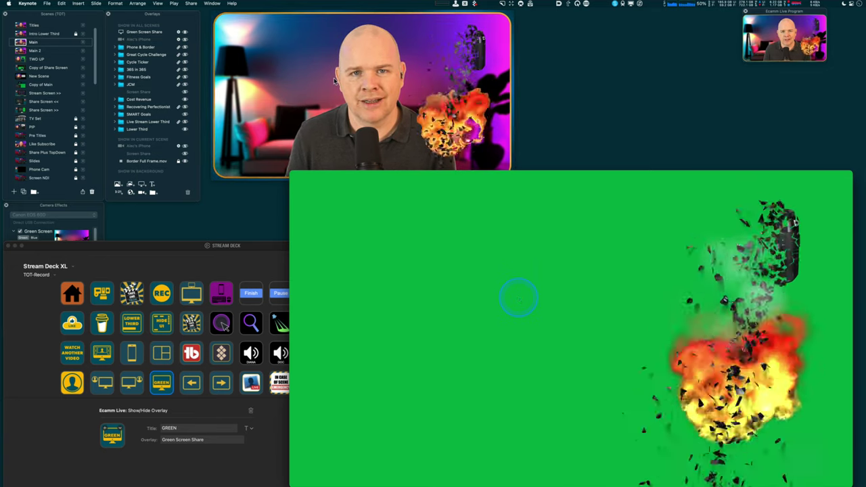
{"action": "left_click", "coordinate": [519, 299]}
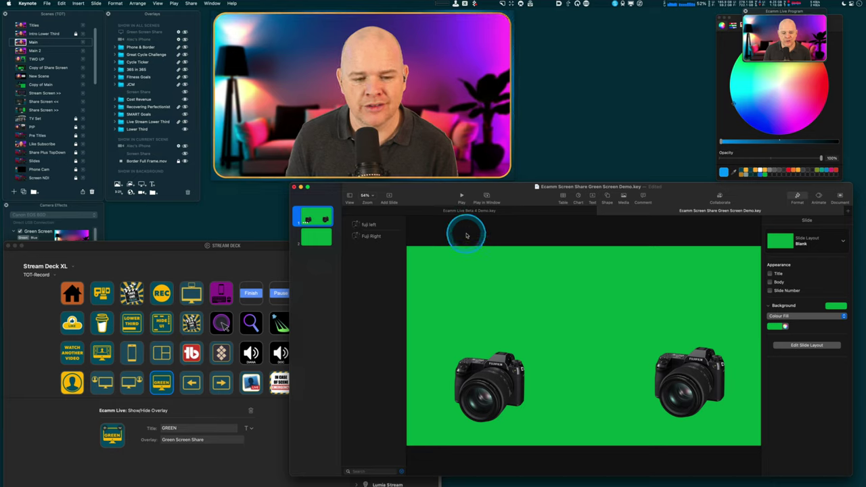
Open the blank green second slide and insert a basic square shape on it
{"action": "left_click", "coordinate": [315, 238]}
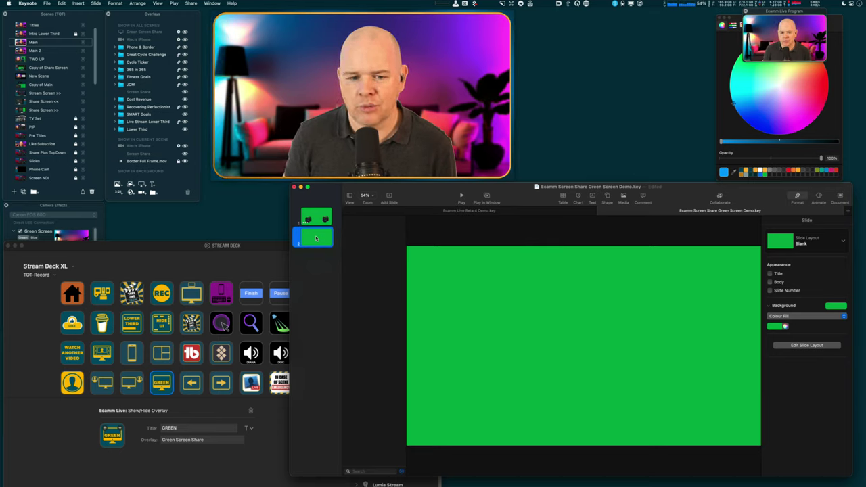
{"action": "left_click", "coordinate": [365, 212]}
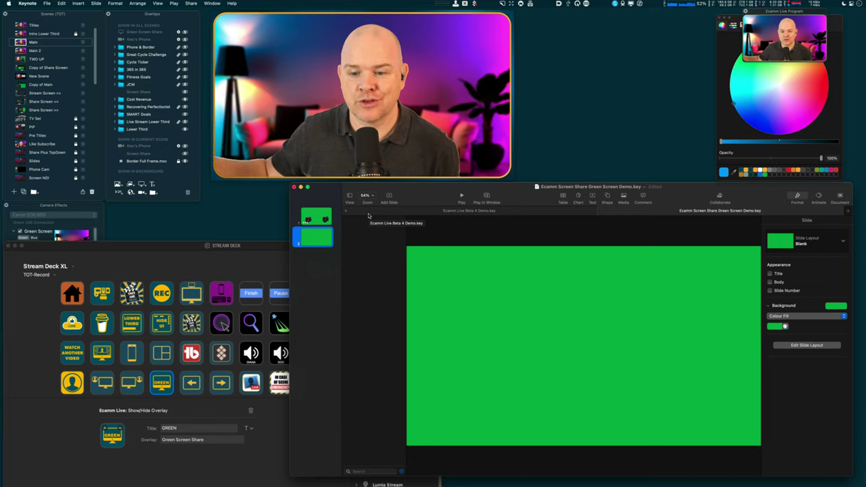
{"action": "left_click", "coordinate": [309, 208]}
{"action": "left_click", "coordinate": [593, 198]}
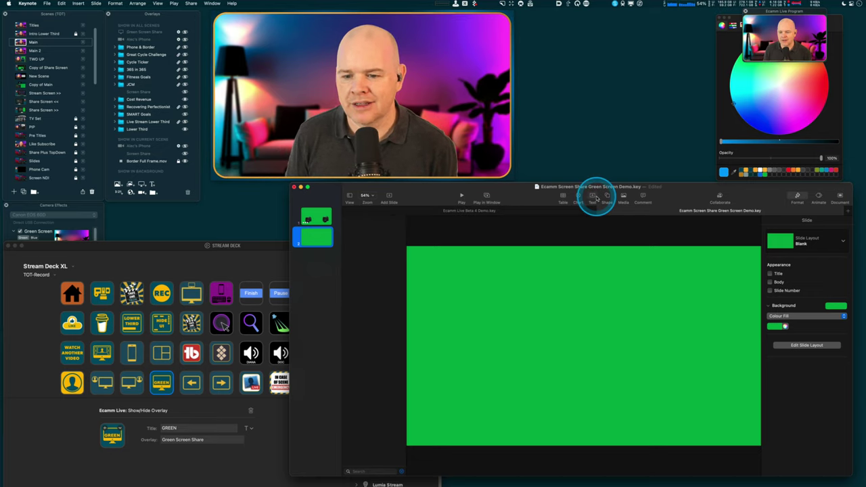
{"action": "left_click", "coordinate": [607, 196]}
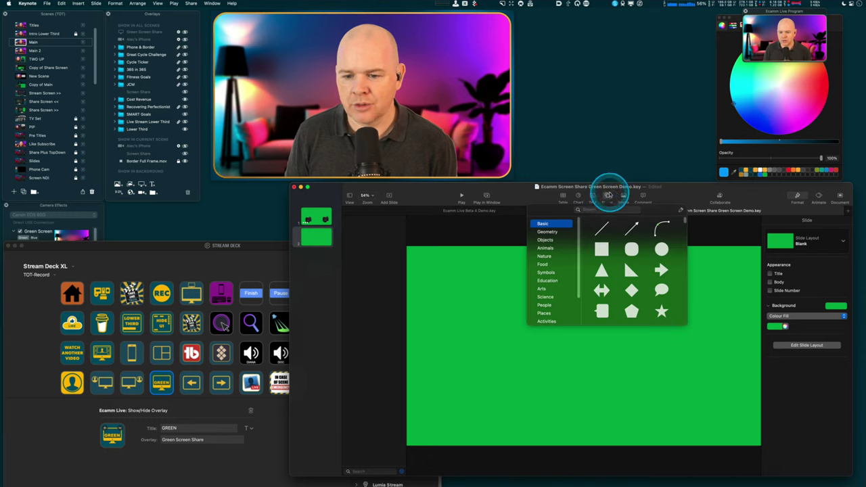
{"action": "left_click", "coordinate": [603, 251]}
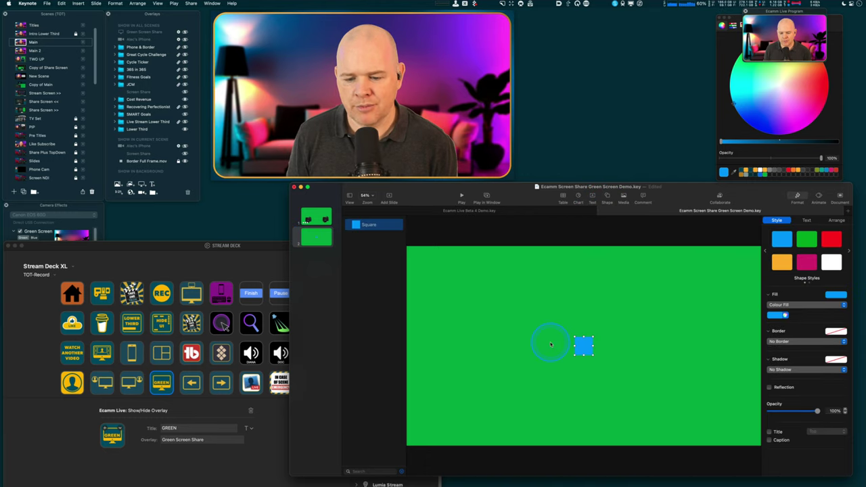
Move the square to the slide's upper-left corner and stretch it into a tall rectangle covering about the left quarter of the slide
{"action": "left_click_drag", "start_coordinate": [428, 264], "coordinate": [417, 254]}
{"action": "left_click_drag", "start_coordinate": [288, 251], "coordinate": [200, 245]}
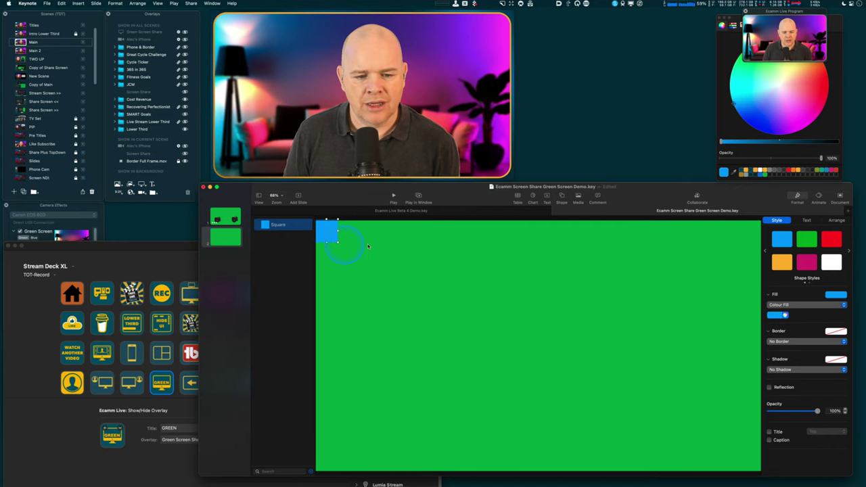
{"action": "mouse_move", "coordinate": [345, 241]}
{"action": "left_mouse_down"}
{"action": "mouse_move", "coordinate": [329, 229]}
{"action": "mouse_move", "coordinate": [332, 239]}
{"action": "left_mouse_up"}
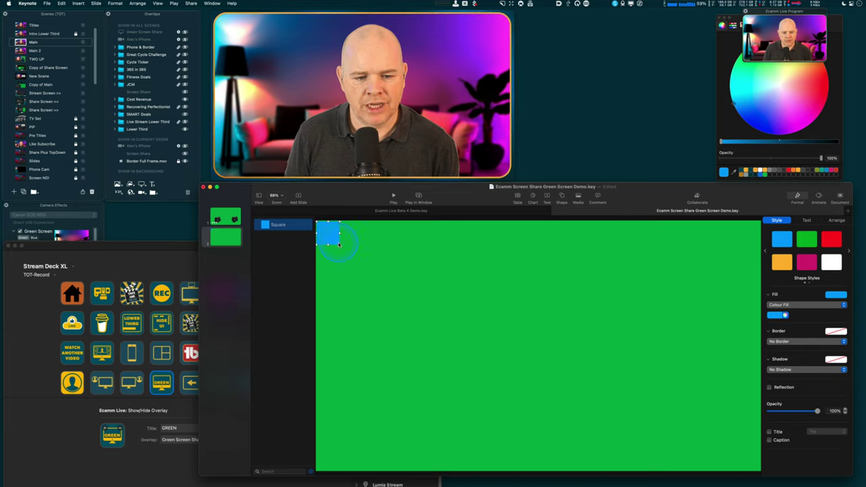
{"action": "left_click_drag", "start_coordinate": [340, 244], "coordinate": [427, 467]}
{"action": "left_click_drag", "start_coordinate": [381, 357], "coordinate": [381, 358]}
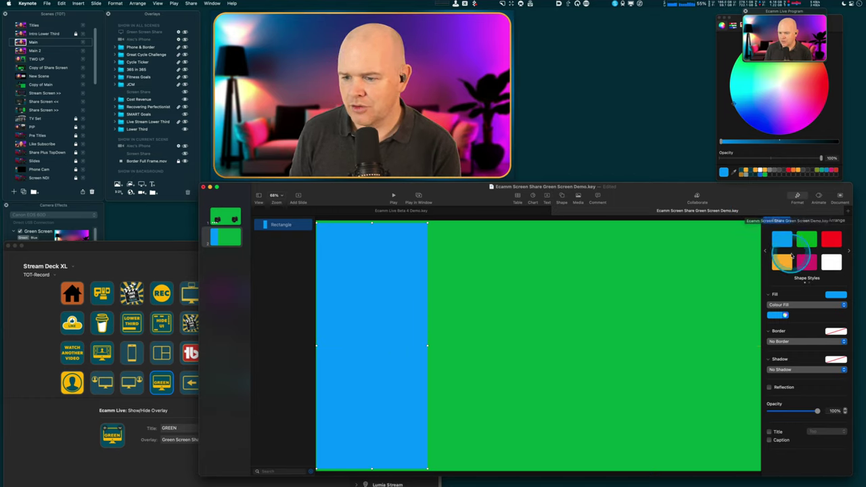
Hide the formatting options and move the rectangle towards the slide's middle and back to its left edge
{"action": "left_click", "coordinate": [797, 196]}
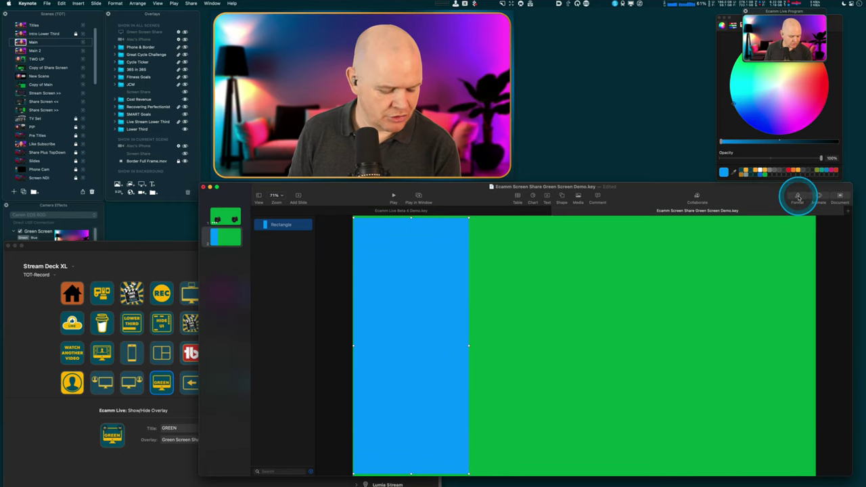
{"action": "left_click_drag", "start_coordinate": [425, 319], "coordinate": [487, 300]}
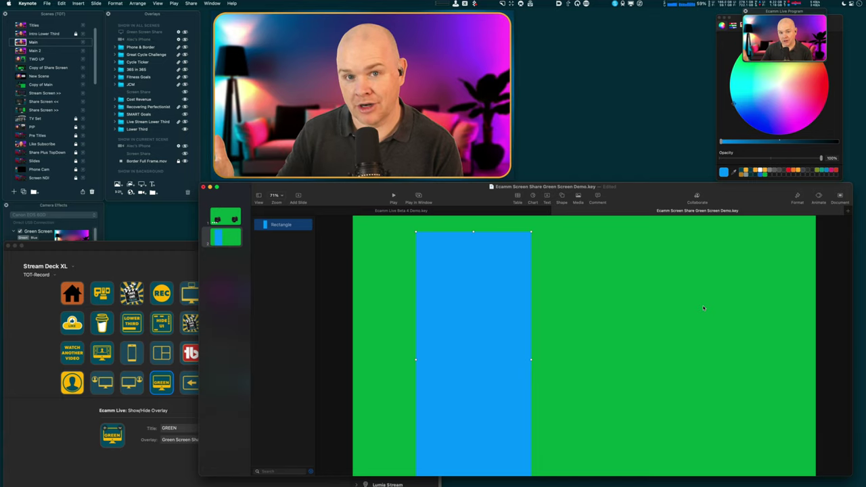
{"action": "left_click_drag", "start_coordinate": [464, 330], "coordinate": [409, 323]}
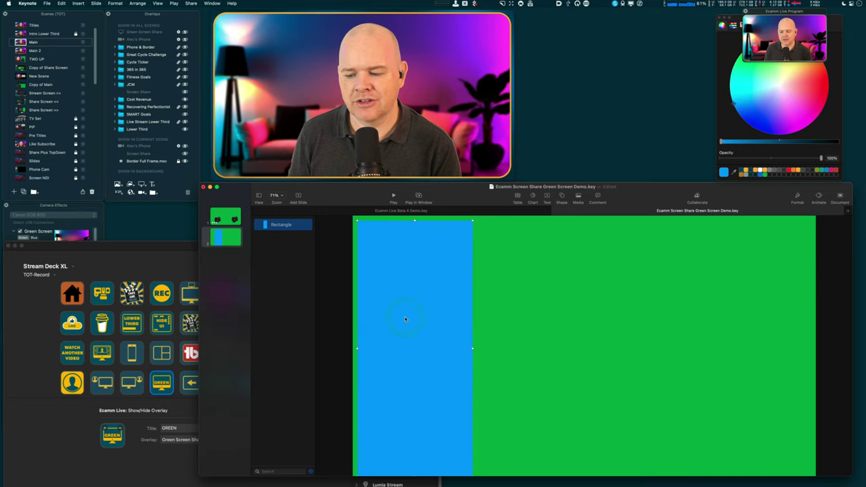
Narrow the rectangle to about 363 pt wide and realign it with the slide's left edge
{"action": "key", "text": "super+shift+comma"}
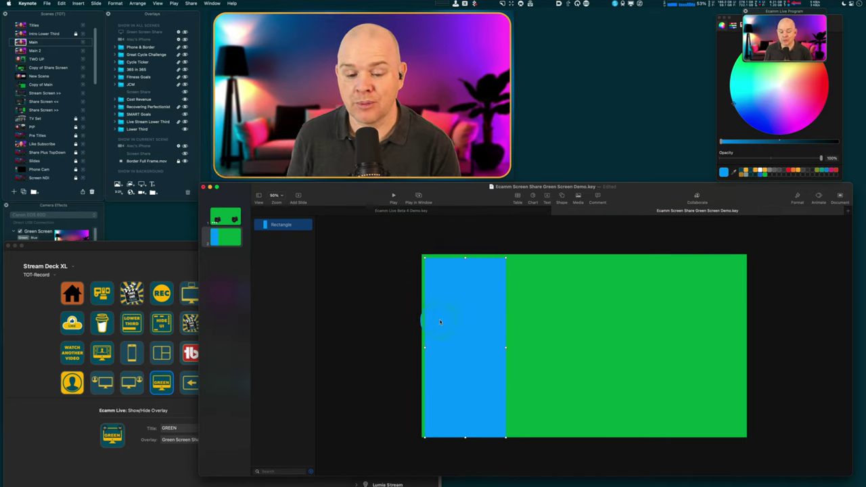
{"action": "left_click_drag", "start_coordinate": [450, 324], "coordinate": [447, 320]}
{"action": "mouse_move", "coordinate": [503, 332]}
{"action": "left_mouse_down"}
{"action": "mouse_move", "coordinate": [505, 317]}
{"action": "mouse_move", "coordinate": [450, 304]}
{"action": "mouse_move", "coordinate": [430, 225]}
{"action": "mouse_move", "coordinate": [417, 346]}
{"action": "mouse_move", "coordinate": [482, 427]}
{"action": "mouse_move", "coordinate": [507, 476]}
{"action": "mouse_move", "coordinate": [503, 320]}
{"action": "left_mouse_up"}
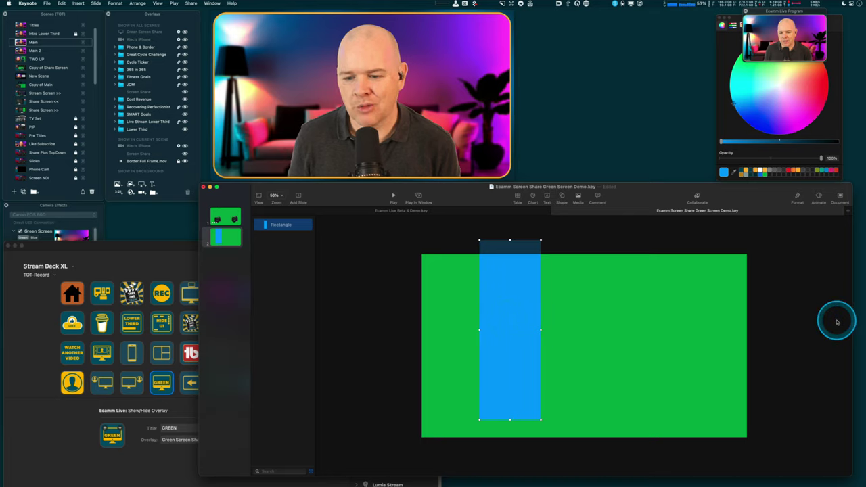
{"action": "left_click_drag", "start_coordinate": [513, 304], "coordinate": [458, 310]}
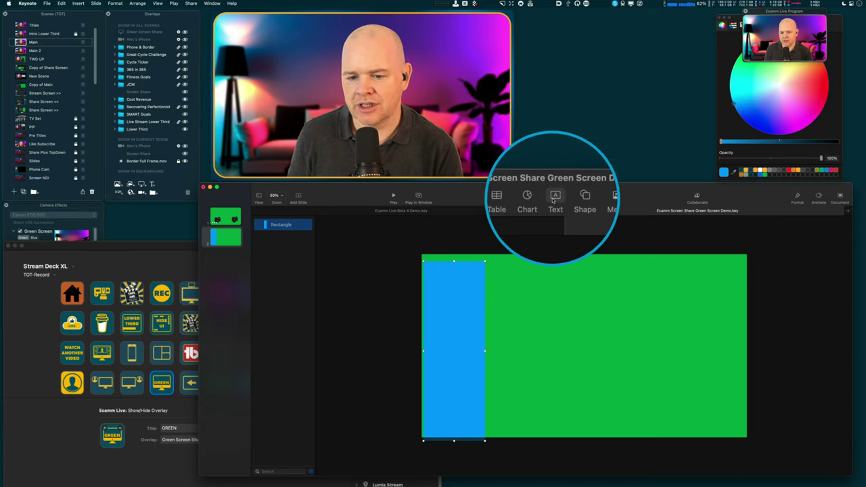
{"action": "left_click", "coordinate": [562, 196]}
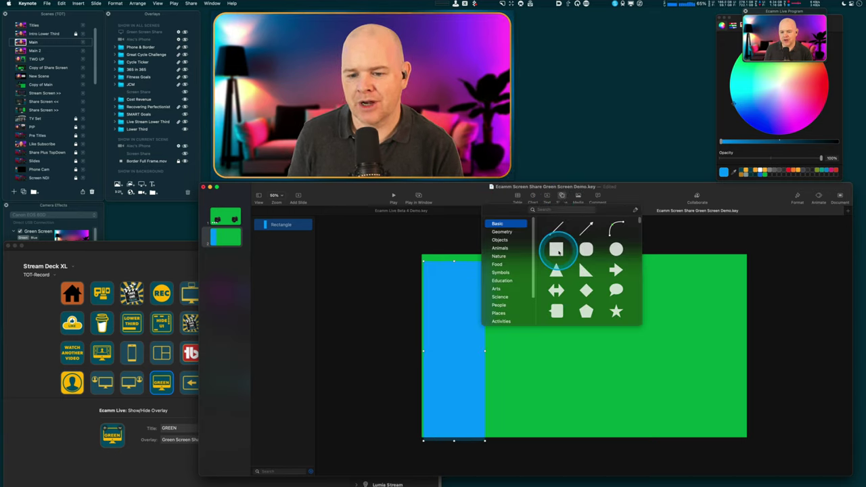
{"action": "left_click", "coordinate": [456, 300]}
{"action": "left_click_drag", "start_coordinate": [456, 300], "coordinate": [454, 295]}
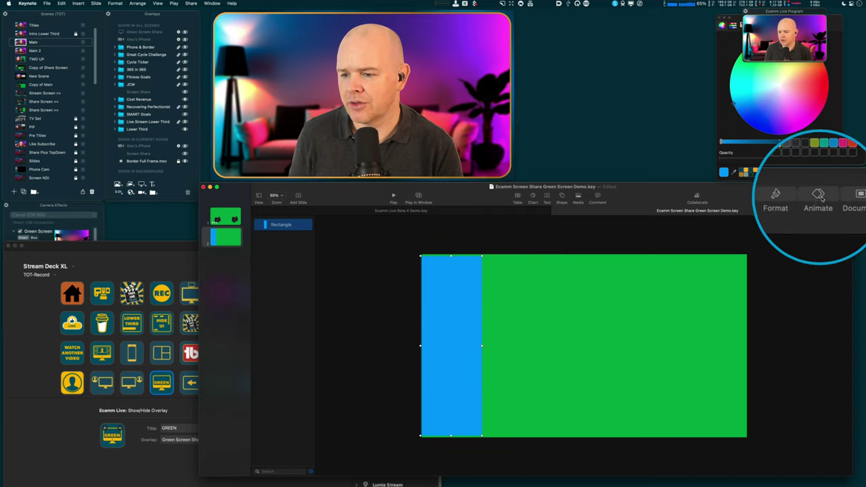
Change the rectangle's fill colour to black
{"action": "left_click", "coordinate": [797, 196]}
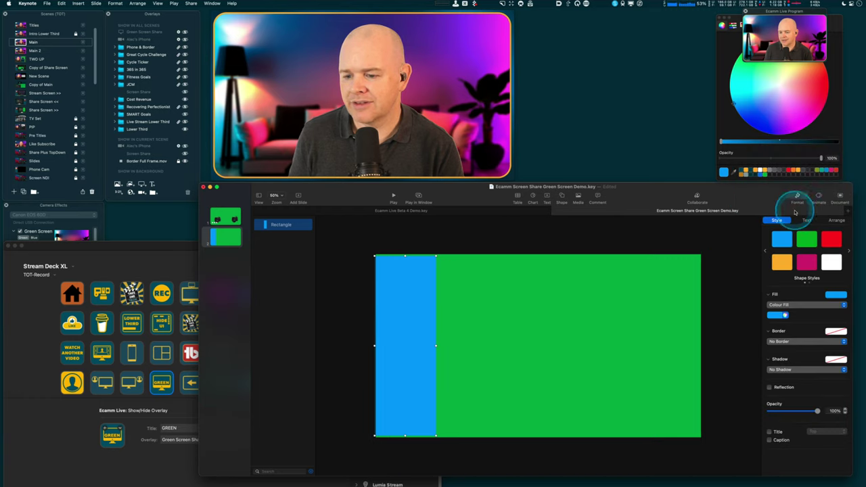
{"action": "left_click", "coordinate": [780, 315]}
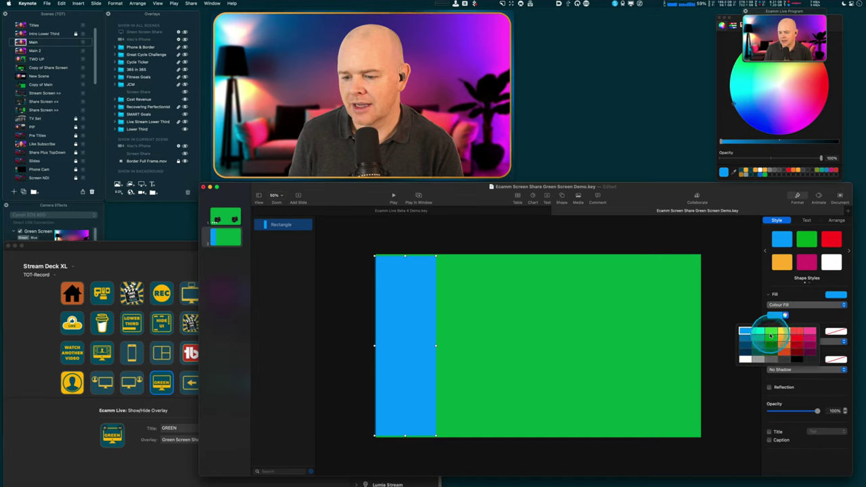
{"action": "left_click", "coordinate": [797, 358]}
{"action": "left_click", "coordinate": [790, 272]}
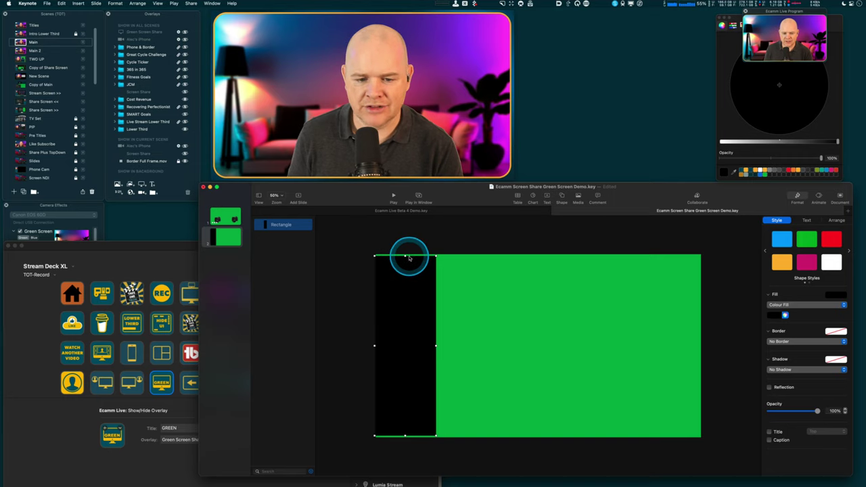
Align the black rectangle with the slide's upper-left corner by setting its X and Y positions to 0 pt
{"action": "left_click_drag", "start_coordinate": [404, 255], "coordinate": [405, 254]}
{"action": "left_click_drag", "start_coordinate": [410, 328], "coordinate": [409, 324]}
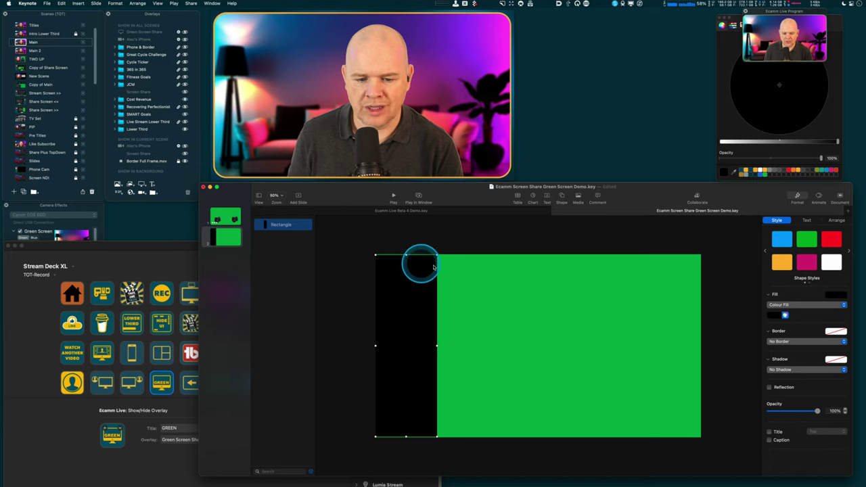
{"action": "left_click", "coordinate": [834, 221]}
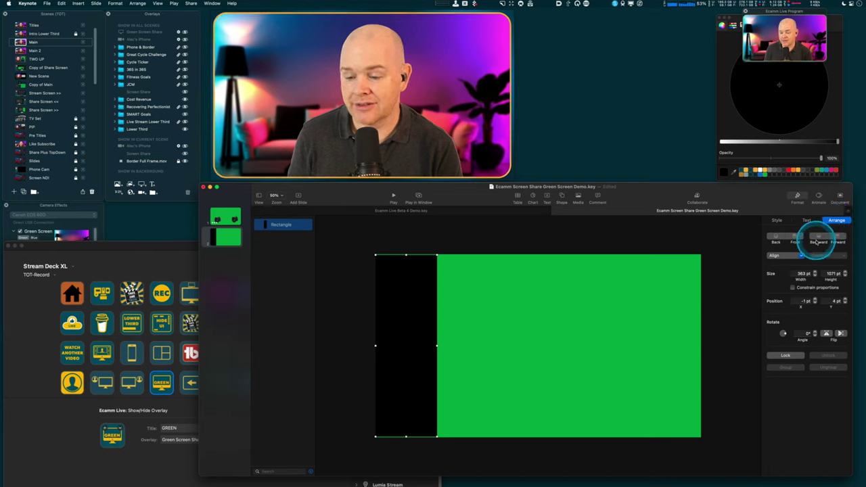
{"action": "left_click", "coordinate": [815, 304]}
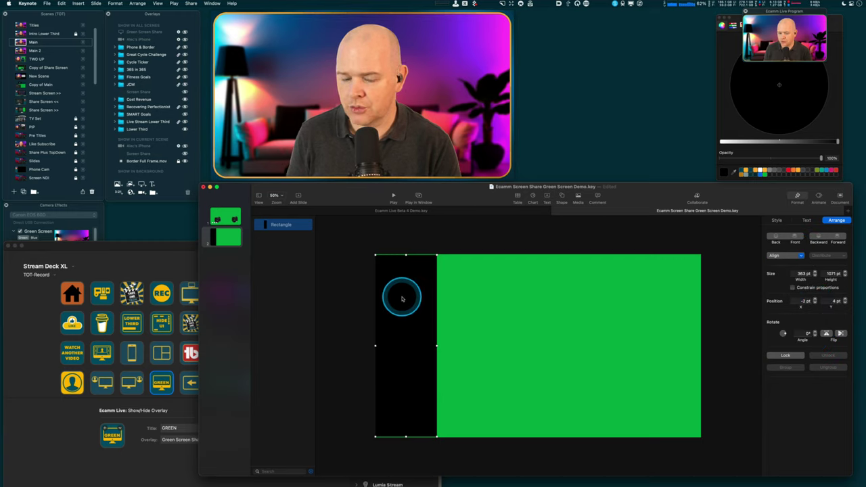
{"action": "left_click", "coordinate": [814, 300]}
{"action": "left_click", "coordinate": [814, 301]}
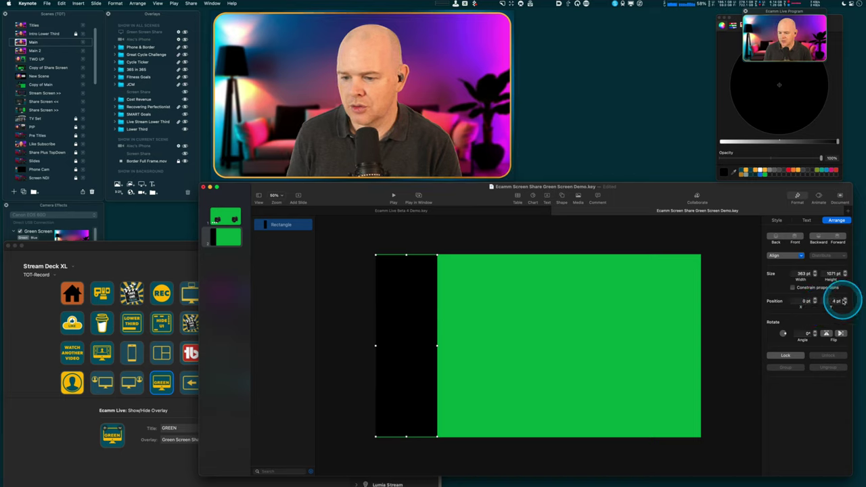
{"action": "left_click", "coordinate": [845, 304]}
{"action": "left_click", "coordinate": [845, 304]}
{"action": "left_click", "coordinate": [845, 303]}
{"action": "left_click", "coordinate": [846, 304]}
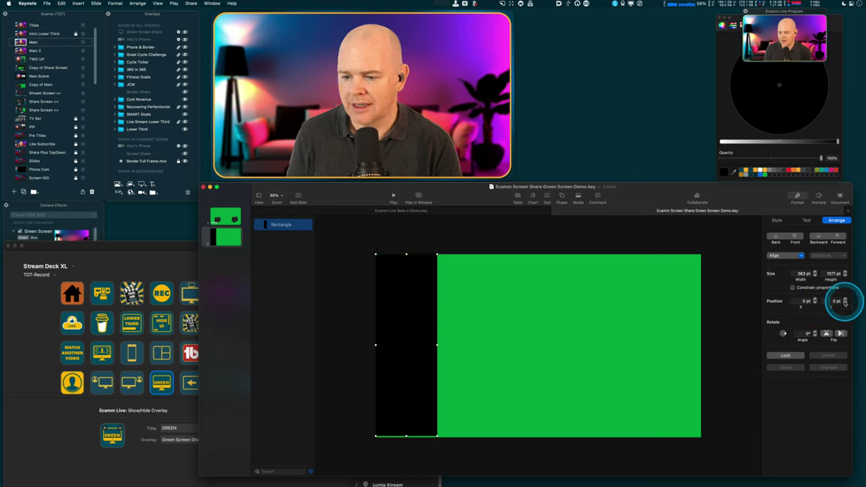
{"action": "left_click", "coordinate": [845, 304]}
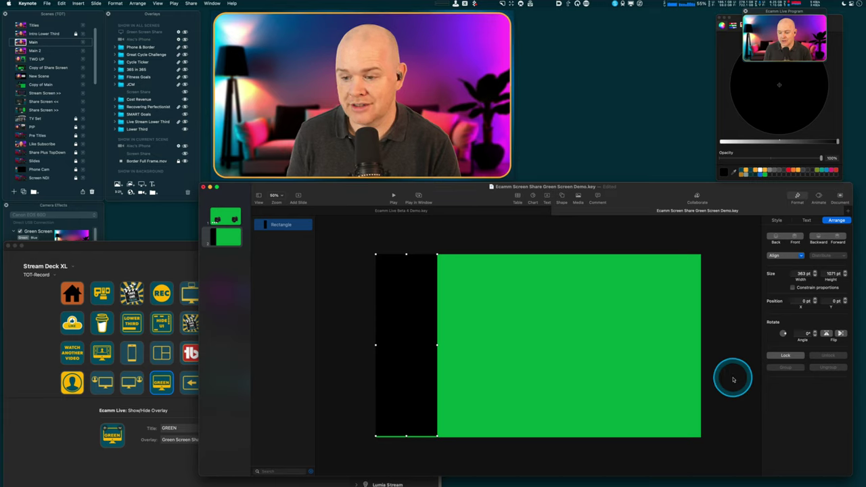
Examine the custom slide size in the document settings and leave the dialog without changing it
{"action": "left_click", "coordinate": [841, 196]}
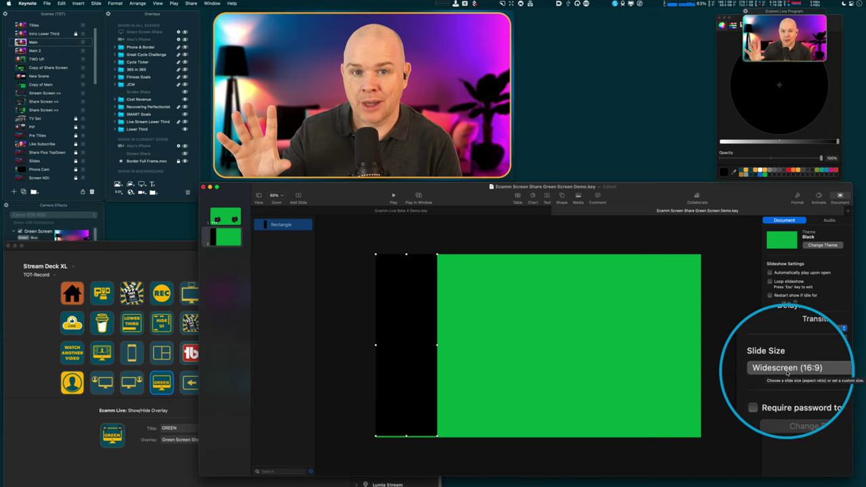
{"action": "left_click", "coordinate": [837, 369]}
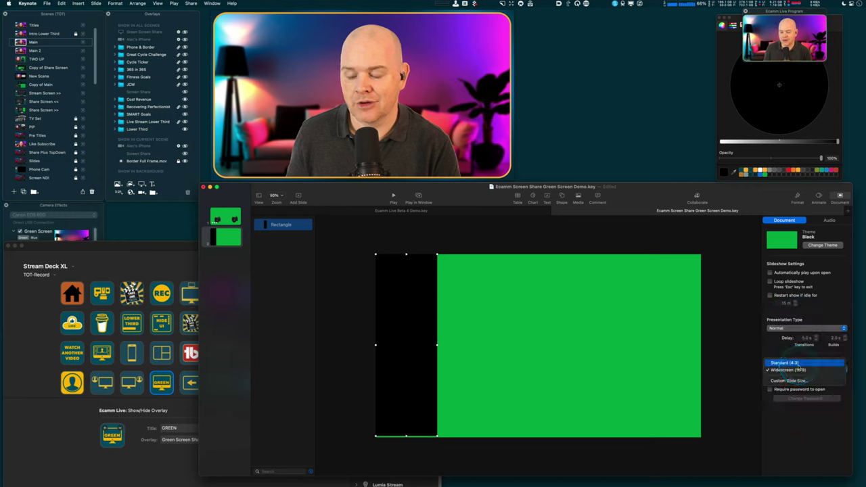
{"action": "left_click", "coordinate": [796, 381]}
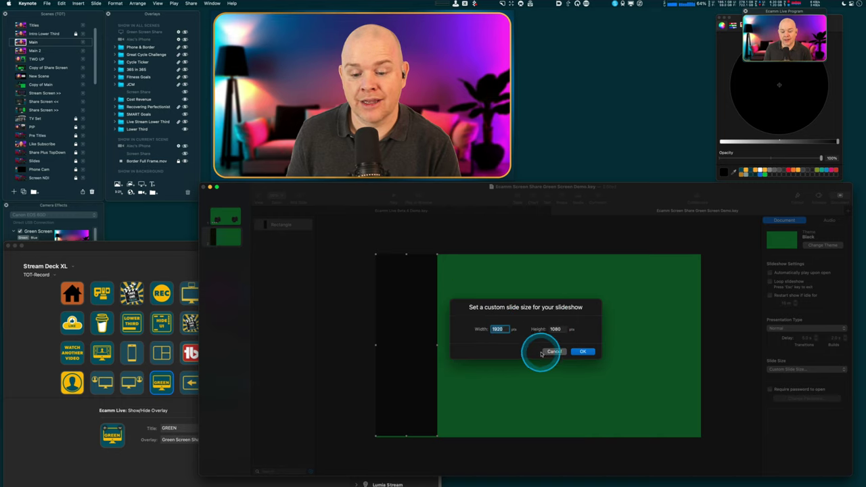
{"action": "left_click", "coordinate": [555, 353]}
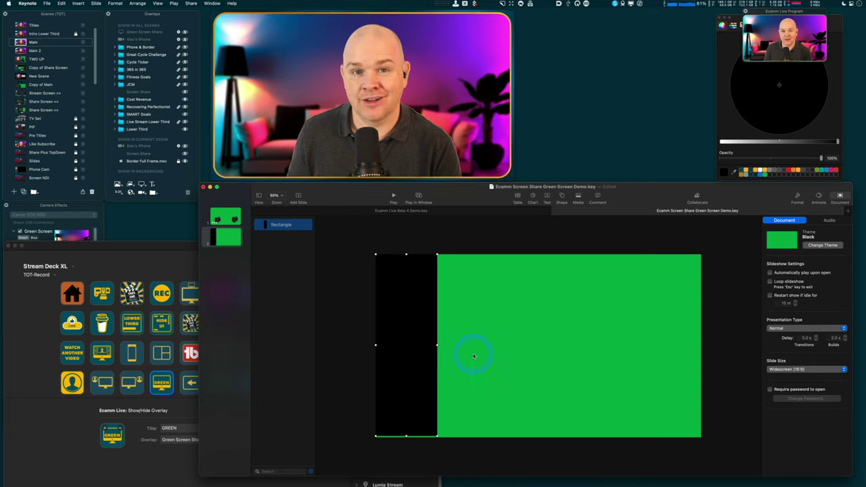
Set the black rectangle's height to 1080 pt
{"action": "left_click", "coordinate": [417, 395]}
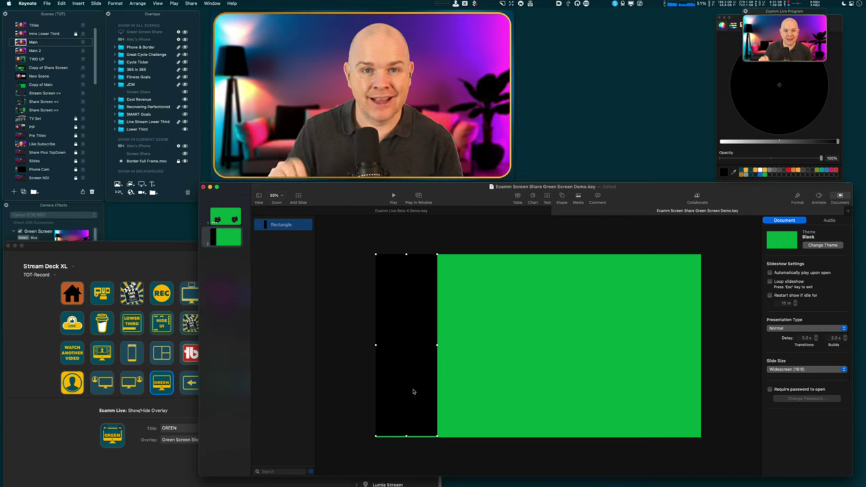
{"action": "left_click", "coordinate": [411, 391]}
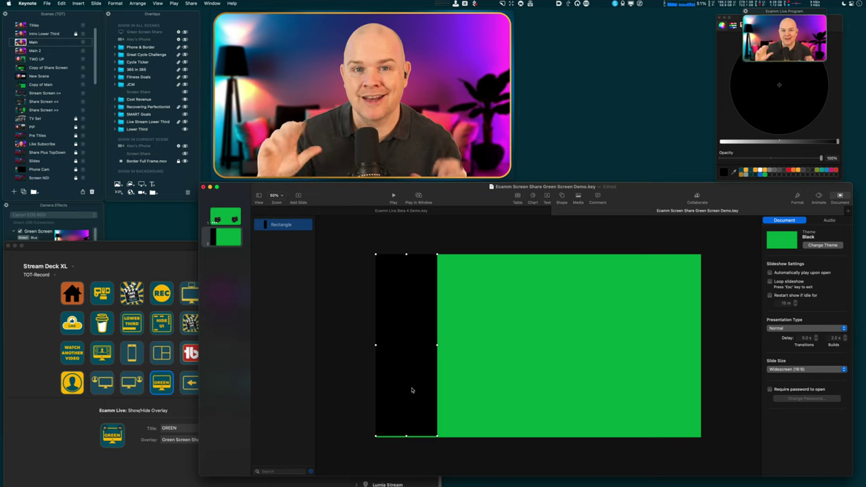
{"action": "left_click", "coordinate": [403, 378]}
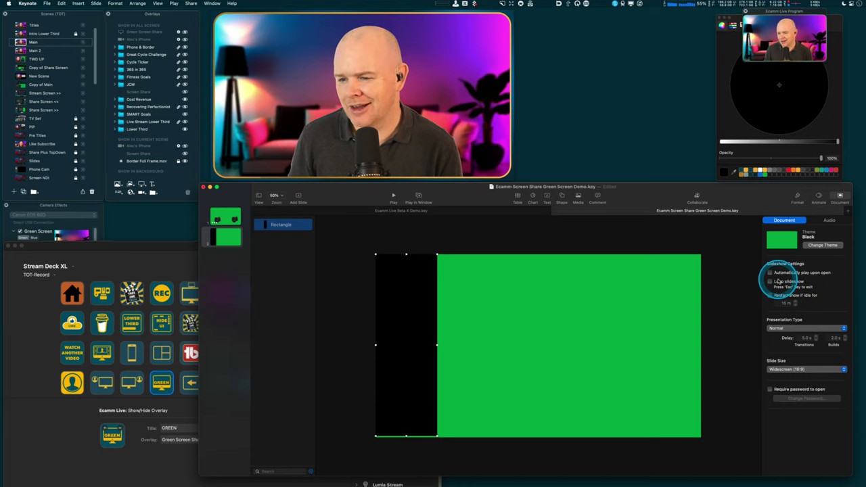
{"action": "left_click", "coordinate": [797, 195]}
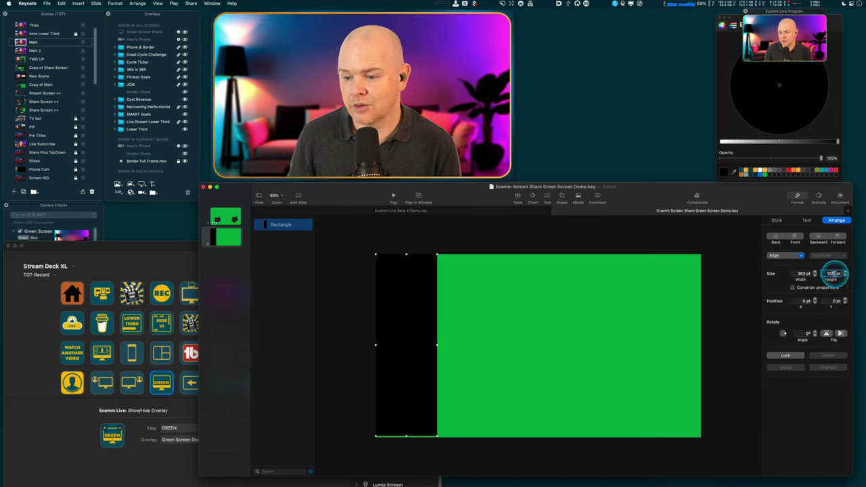
{"action": "double_click", "coordinate": [835, 273]}
{"action": "type", "text": "108"}
{"action": "left_click", "coordinate": [652, 272]}
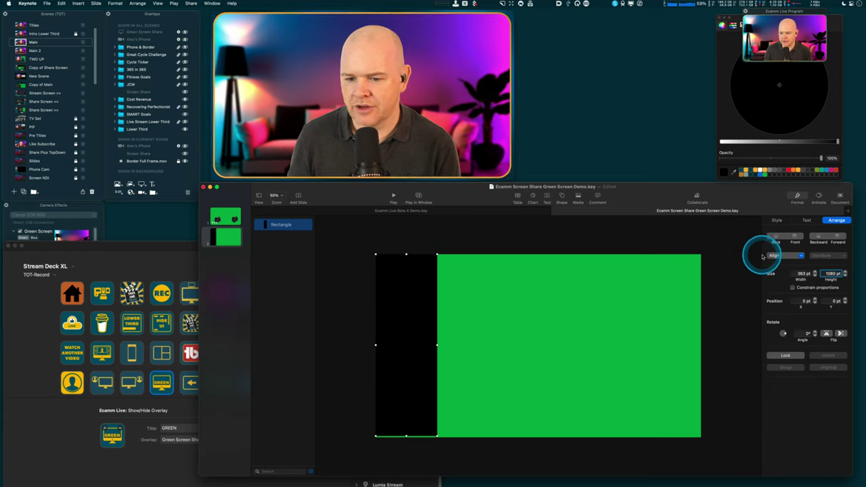
Set the black rectangle's width to 240 pt
{"action": "double_click", "coordinate": [803, 273]}
{"action": "type", "text": "24"}
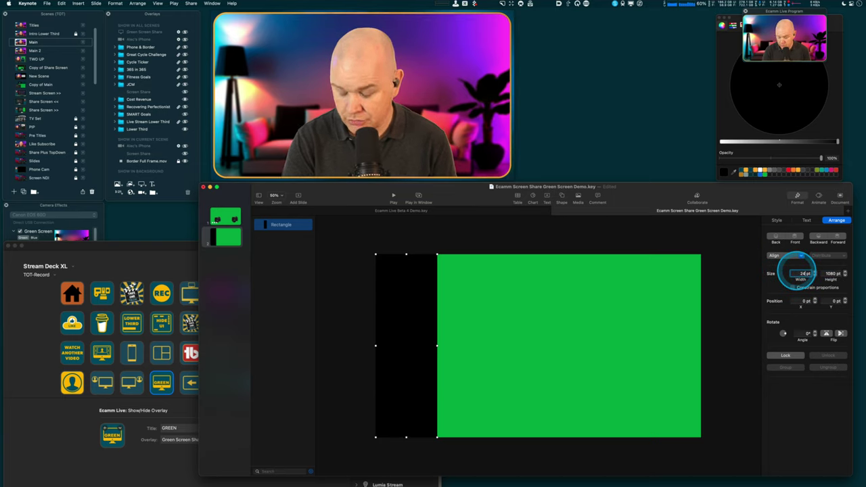
{"action": "type", "text": "0"}
{"action": "key", "text": "Return"}
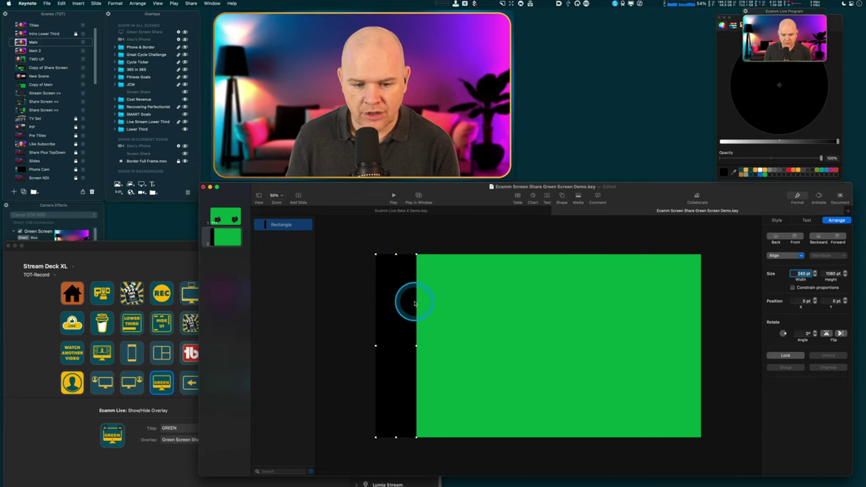
Duplicate the black rectangle into eight copies and line them up edge to edge across the whole slide
{"action": "left_click_drag", "start_coordinate": [399, 296], "coordinate": [431, 318]}
{"action": "left_click", "coordinate": [546, 300]}
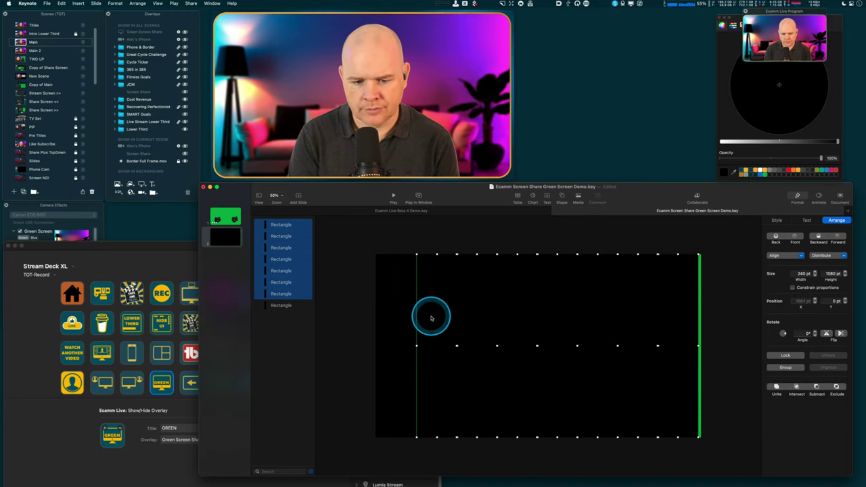
{"action": "left_click", "coordinate": [443, 292], "text": "super"}
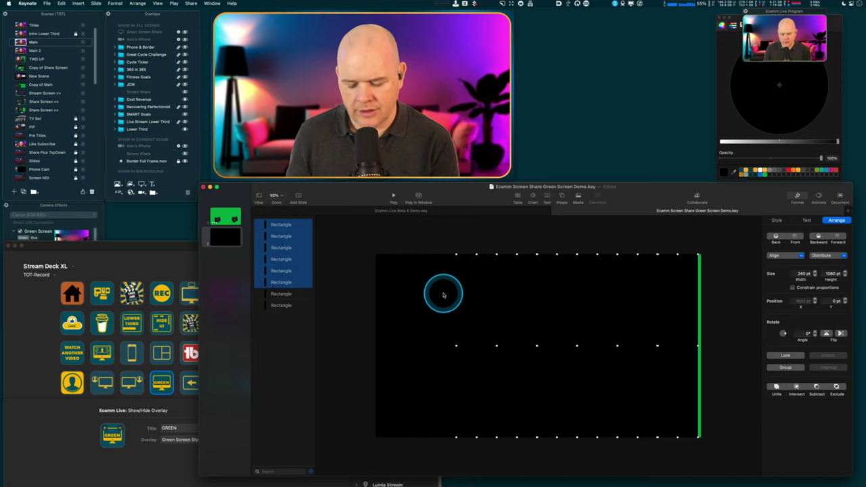
{"action": "left_click", "coordinate": [479, 293], "text": "super"}
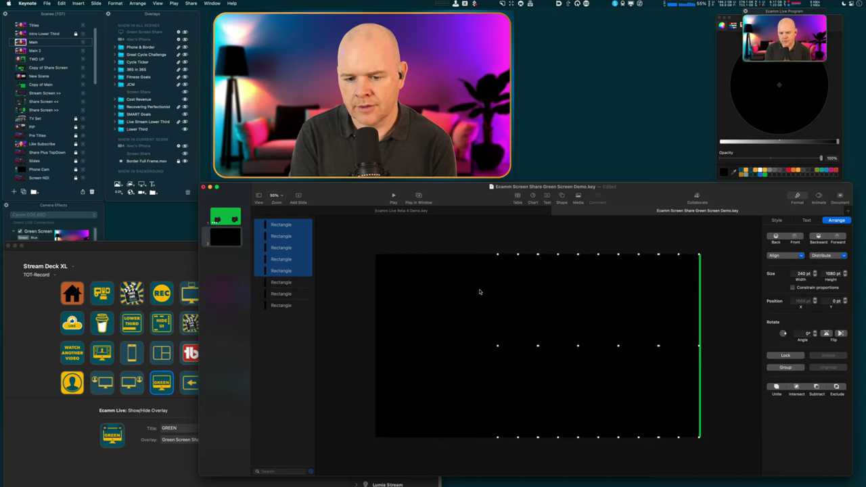
{"action": "left_click", "coordinate": [523, 294], "text": "super"}
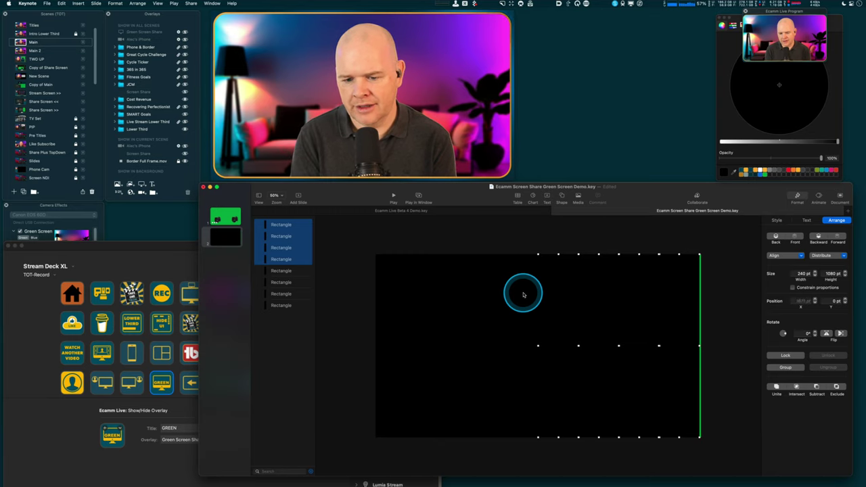
{"action": "left_click", "coordinate": [523, 294], "text": "super"}
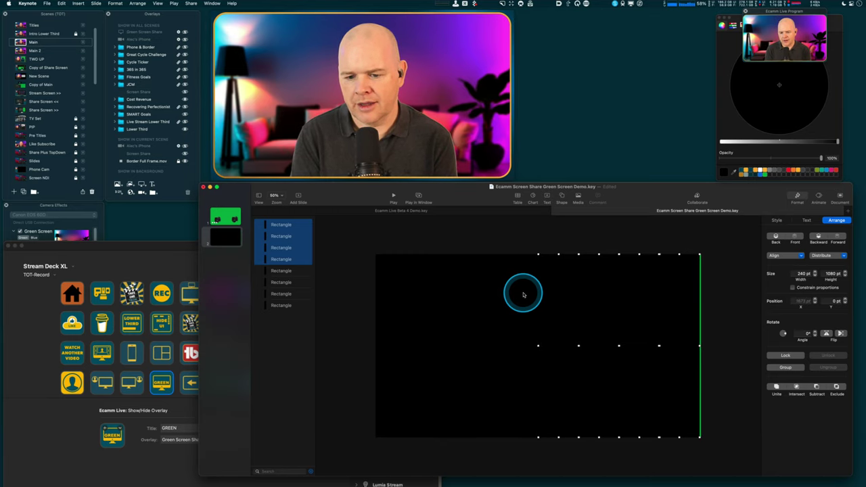
{"action": "left_click", "coordinate": [551, 287], "text": "super"}
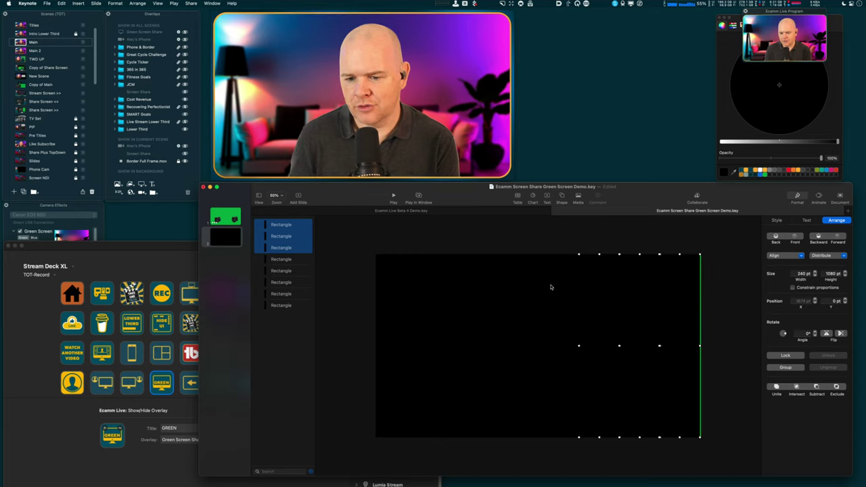
{"action": "left_click", "coordinate": [602, 285], "text": "super"}
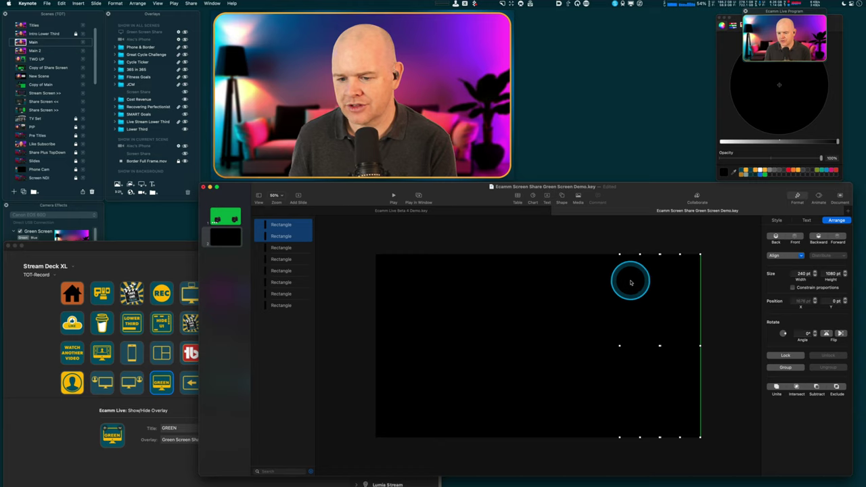
{"action": "left_click", "coordinate": [633, 283], "text": "super"}
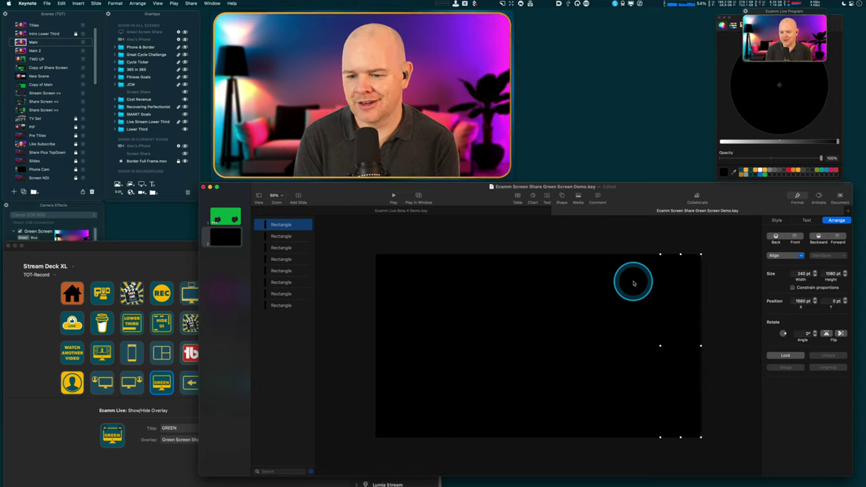
{"action": "left_click", "coordinate": [633, 242]}
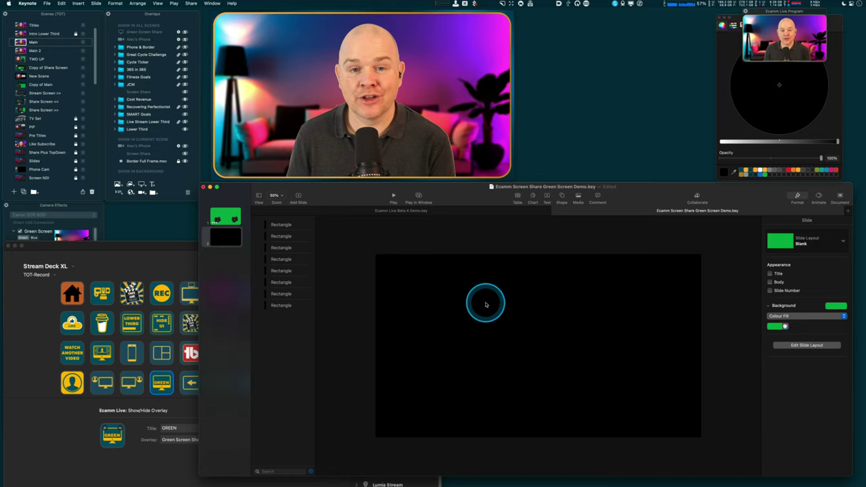
Select all eight black rectangles and give them a build-in effect, trying Fly In and settling on Move In
{"action": "left_click", "coordinate": [393, 302]}
{"action": "left_click", "coordinate": [437, 300], "text": "shift"}
{"action": "left_click", "coordinate": [485, 301], "text": "shift"}
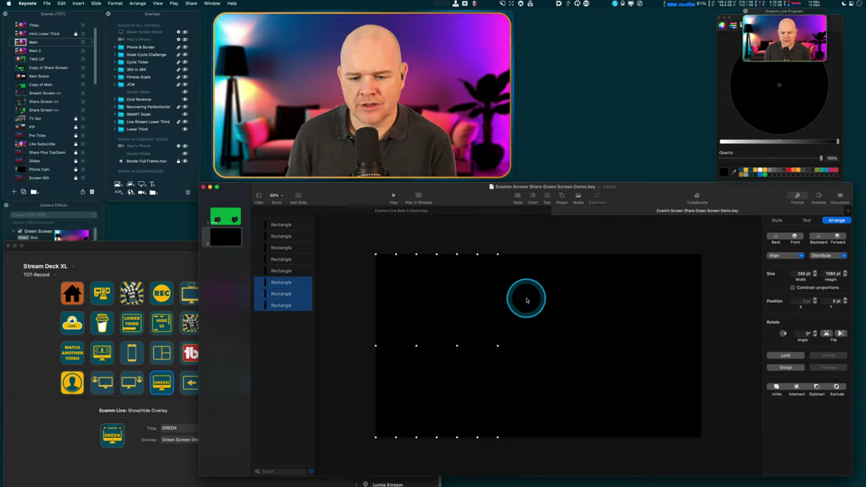
{"action": "left_click", "coordinate": [517, 297], "text": "shift"}
{"action": "left_click", "coordinate": [557, 298], "text": "shift"}
{"action": "left_click", "coordinate": [588, 300], "text": "shift"}
{"action": "left_click", "coordinate": [630, 300], "text": "shift"}
{"action": "left_click", "coordinate": [672, 298], "text": "shift"}
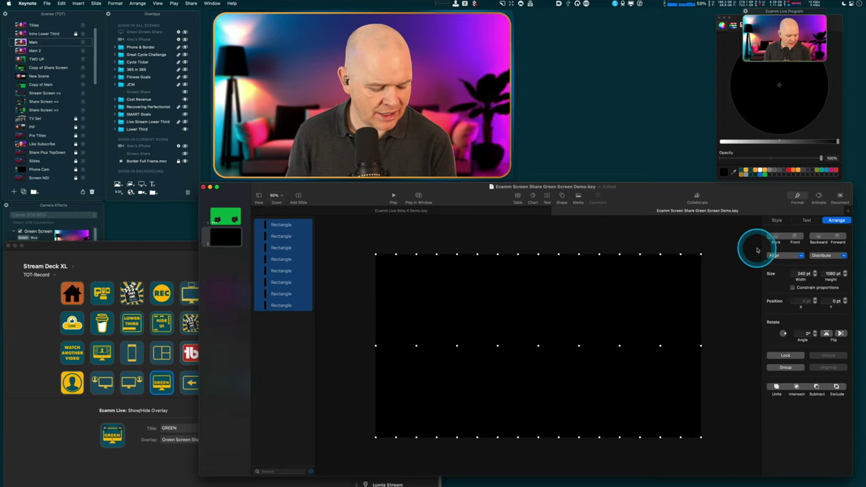
{"action": "left_click", "coordinate": [817, 198]}
{"action": "left_click", "coordinate": [810, 244]}
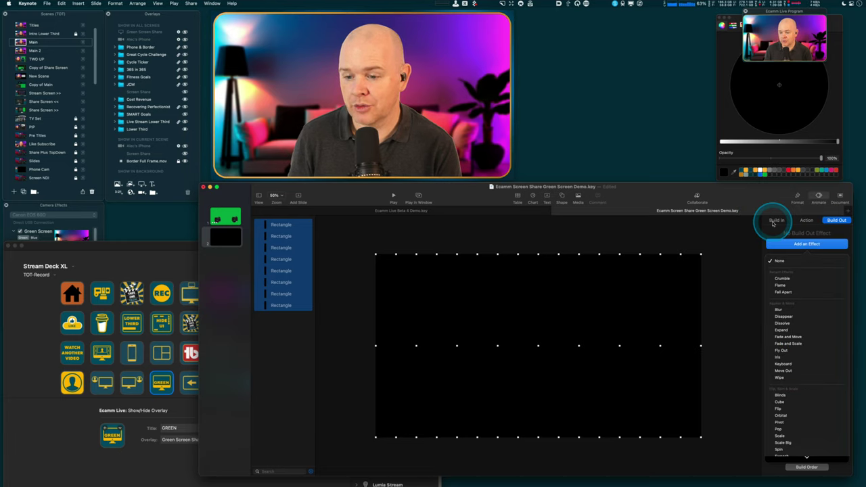
{"action": "left_click", "coordinate": [772, 224]}
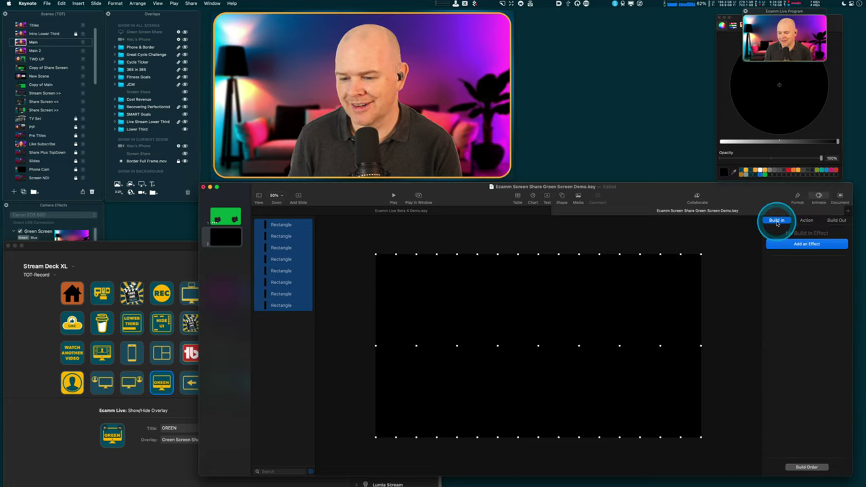
{"action": "left_click", "coordinate": [787, 245]}
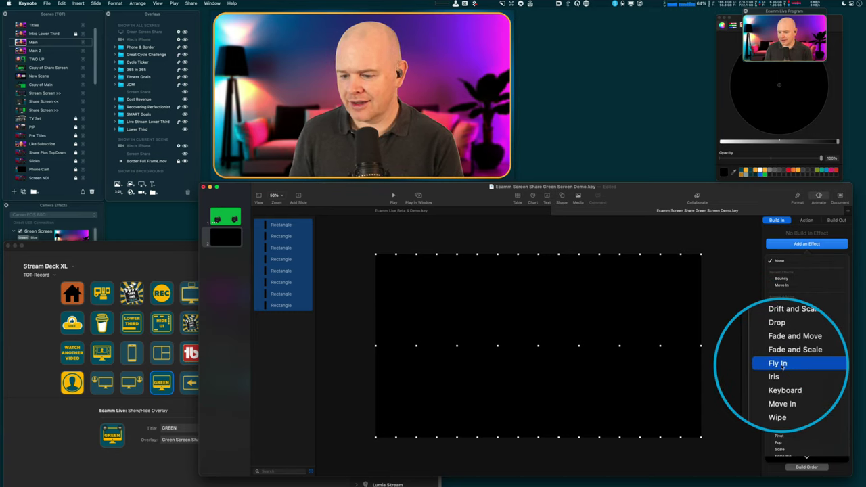
{"action": "left_click", "coordinate": [832, 365]}
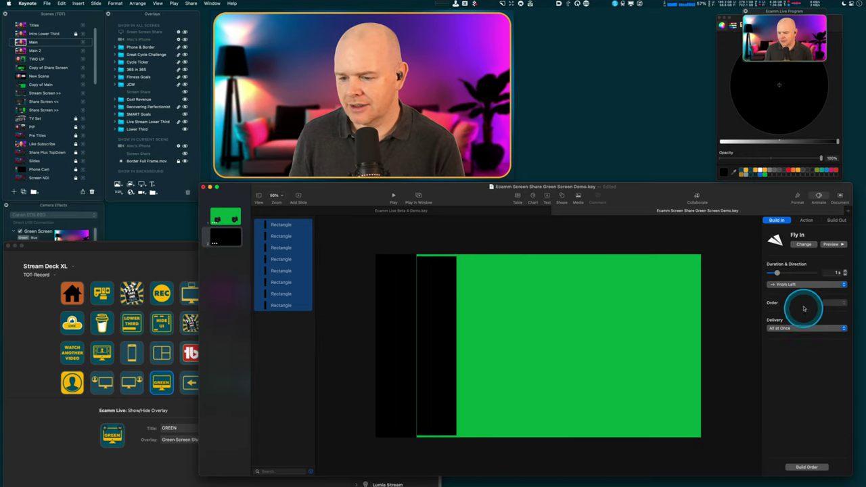
{"action": "left_click", "coordinate": [805, 245]}
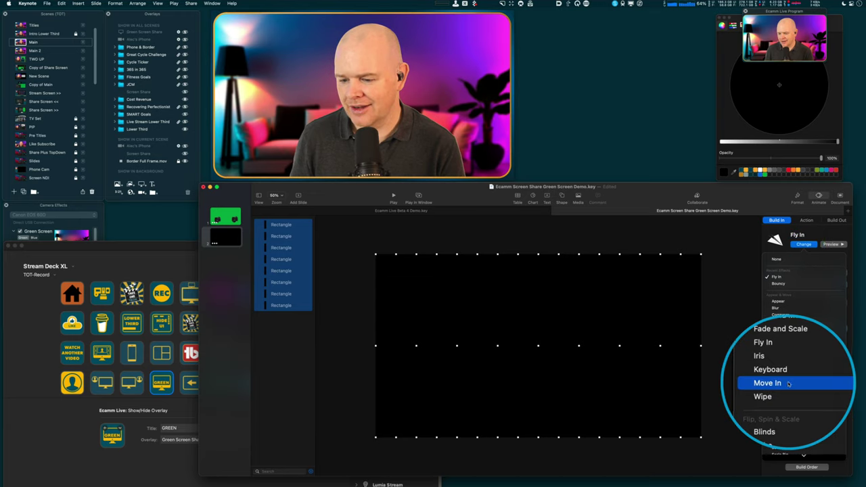
{"action": "left_click", "coordinate": [788, 383]}
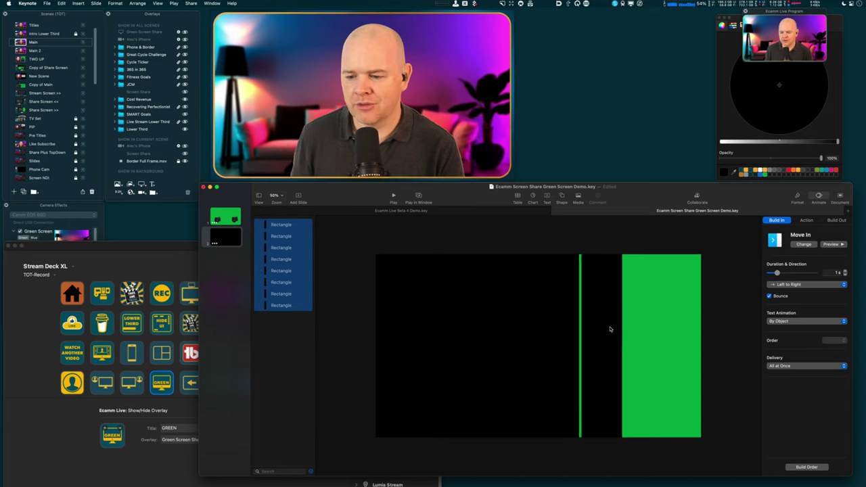
Select every second rectangle in the object list and set their Move In direction to Top to Bottom
{"action": "left_click", "coordinate": [444, 240]}
{"action": "left_click", "coordinate": [292, 225]}
{"action": "left_click_drag", "start_coordinate": [292, 228], "coordinate": [287, 244]}
{"action": "left_click", "coordinate": [288, 248], "text": "super"}
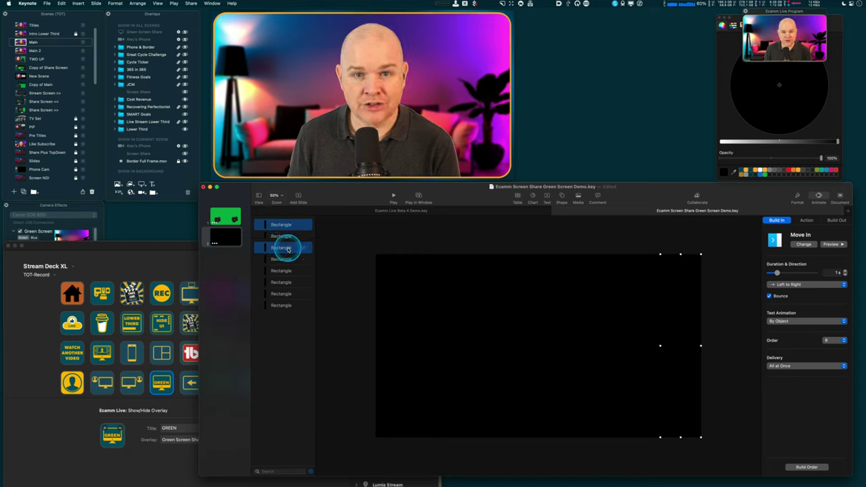
{"action": "left_click", "coordinate": [284, 271], "text": "super"}
{"action": "left_click", "coordinate": [282, 294], "text": "super"}
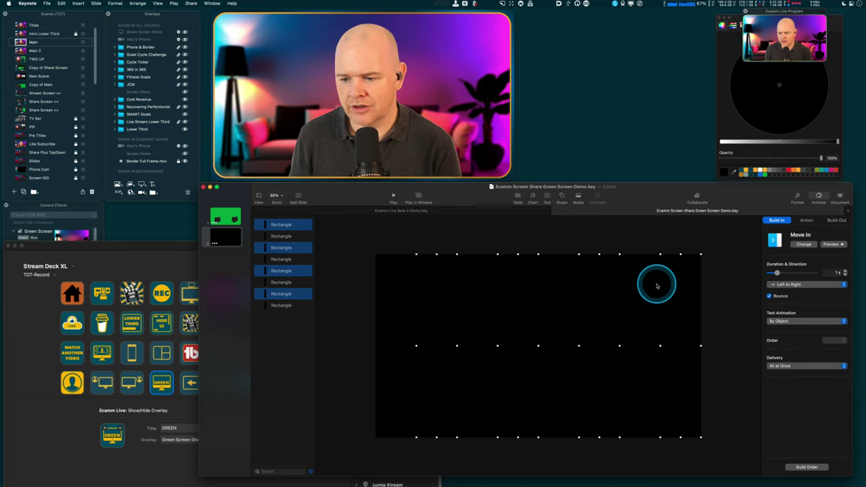
{"action": "left_click", "coordinate": [839, 285]}
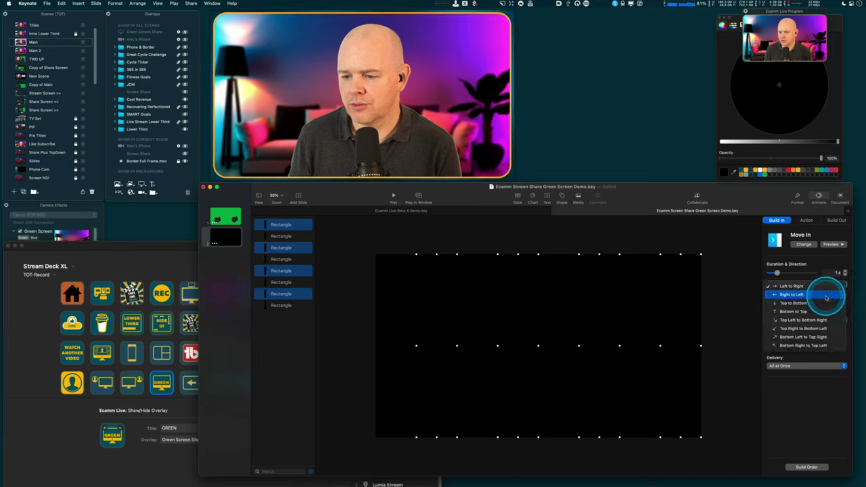
{"action": "left_click", "coordinate": [821, 303]}
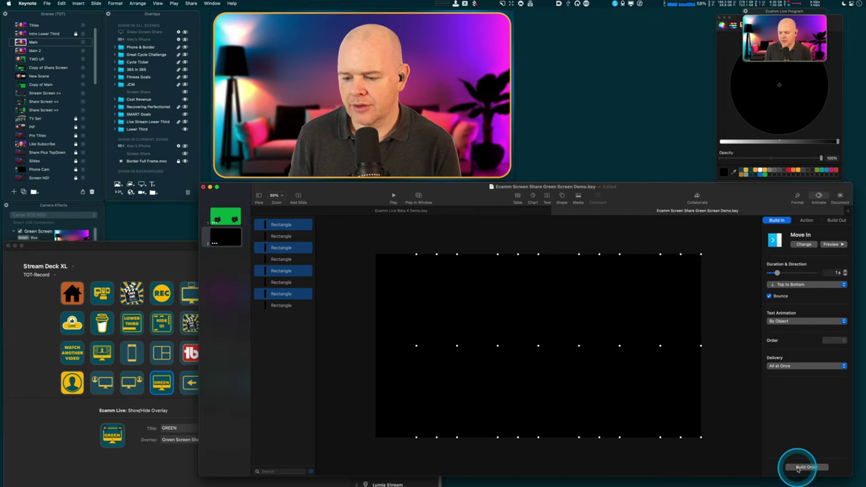
Open the slide's build order list and move the presentation window so both can be seen
{"action": "left_click_drag", "start_coordinate": [743, 192], "coordinate": [672, 183]}
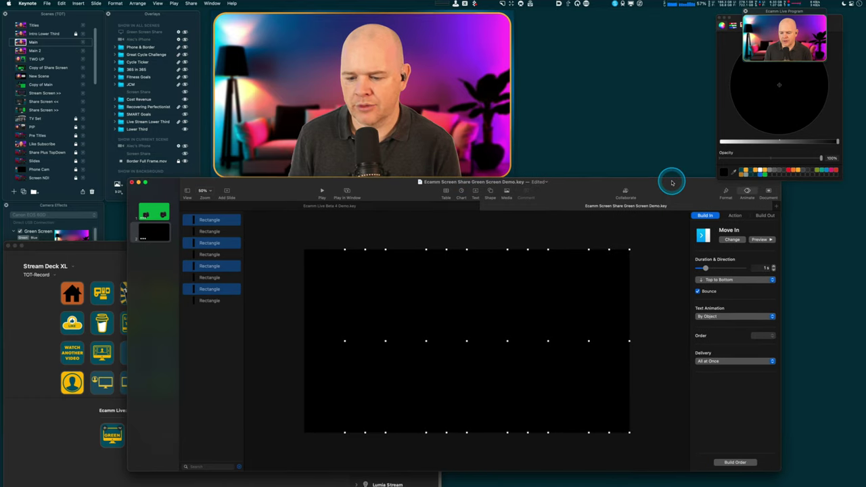
{"action": "left_click", "coordinate": [736, 462]}
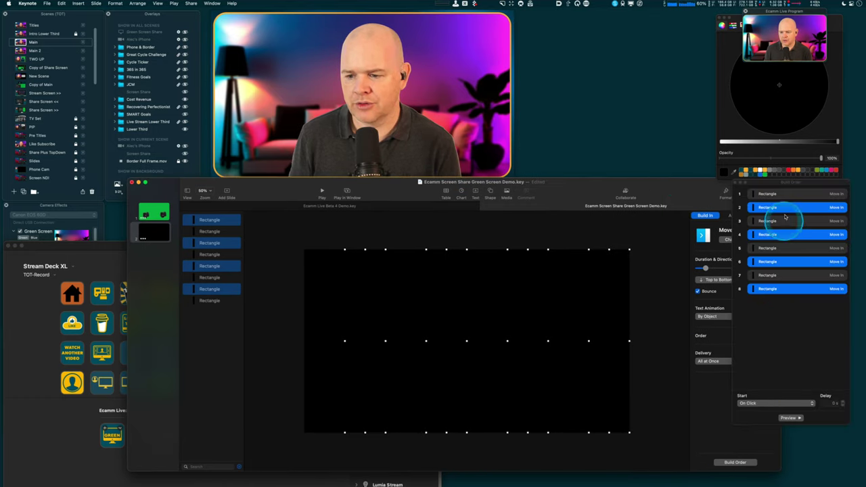
{"action": "left_click_drag", "start_coordinate": [640, 179], "coordinate": [607, 178]}
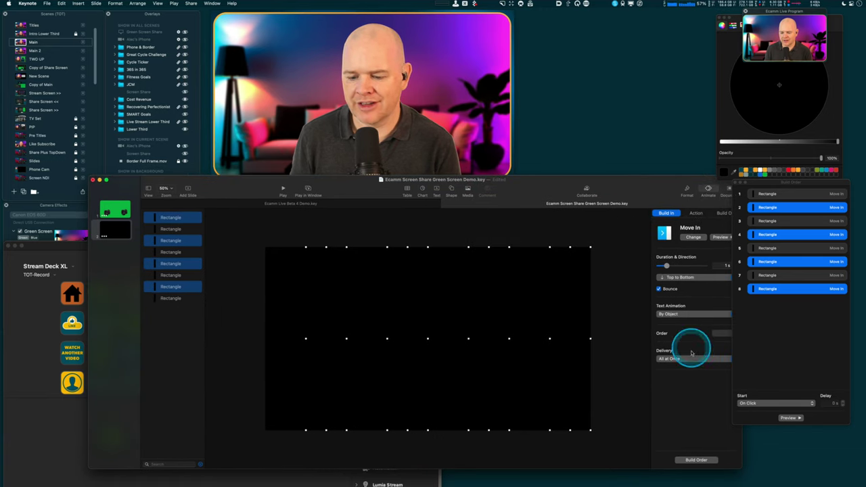
Select the other four alternating rectangles on the slide, starting with the leftmost, and set their Move In direction to Bottom to Top
{"action": "left_click", "coordinate": [281, 271]}
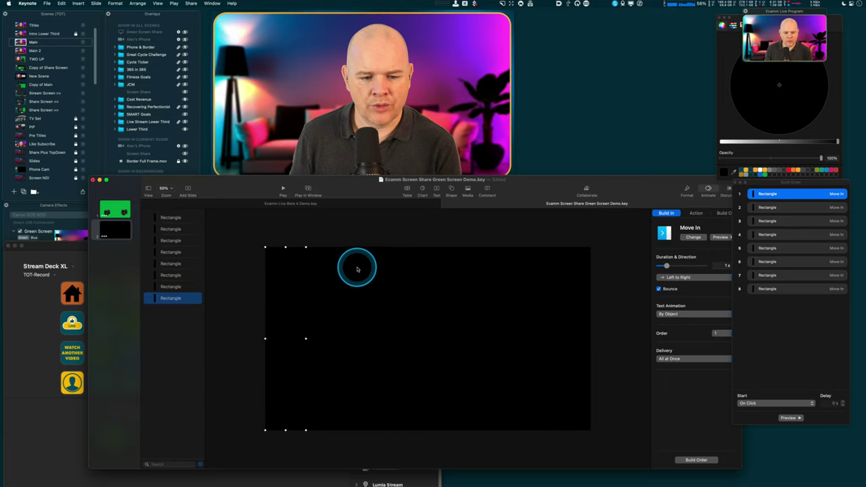
{"action": "left_click", "coordinate": [342, 269], "text": "shift"}
{"action": "left_click", "coordinate": [331, 265], "text": "shift"}
{"action": "left_click", "coordinate": [368, 265], "text": "shift"}
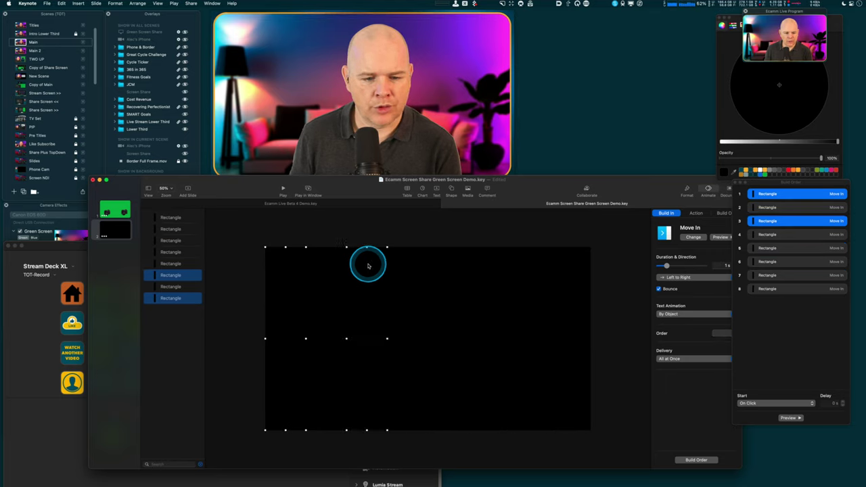
{"action": "left_click", "coordinate": [434, 264], "text": "shift"}
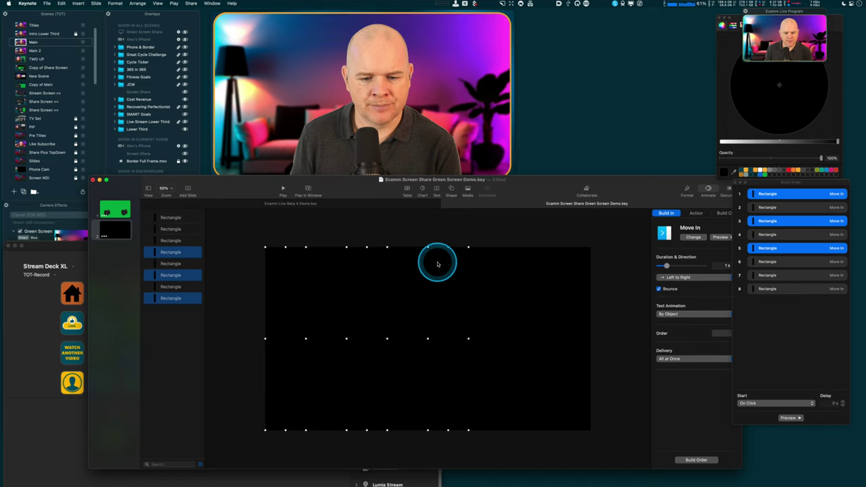
{"action": "left_click", "coordinate": [525, 264], "text": "shift"}
{"action": "left_click", "coordinate": [681, 276]}
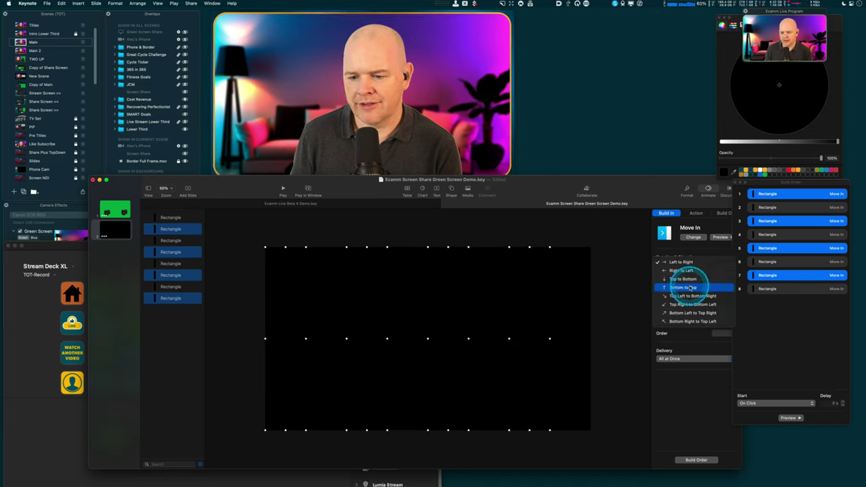
{"action": "left_click", "coordinate": [690, 288]}
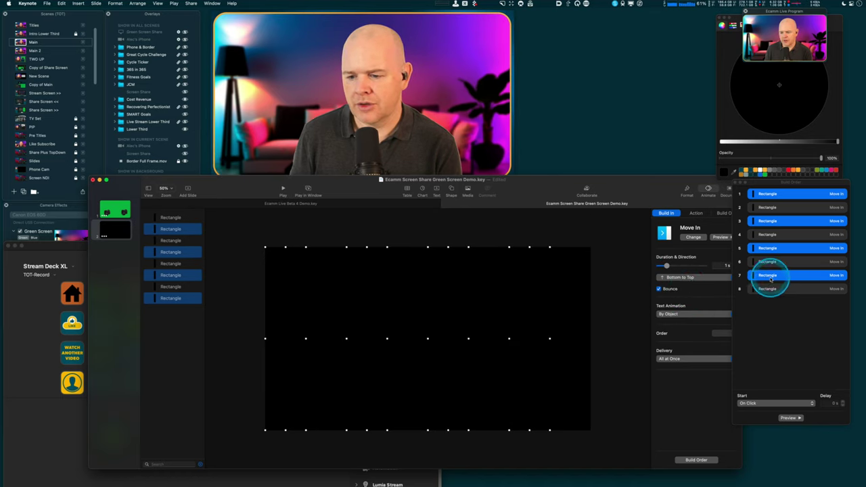
Group builds 2 to 8 under the first build in the build order and set them to start With Build 1
{"action": "left_click", "coordinate": [775, 304]}
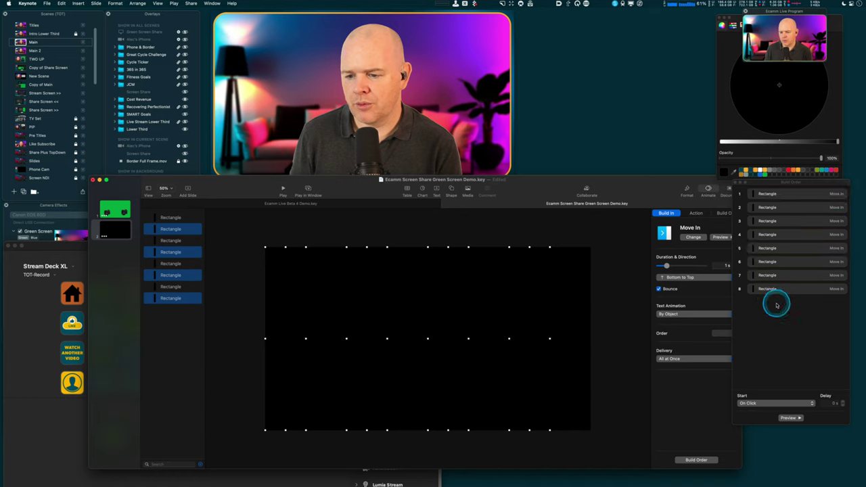
{"action": "left_click", "coordinate": [786, 208]}
{"action": "left_click", "coordinate": [790, 289], "text": "shift"}
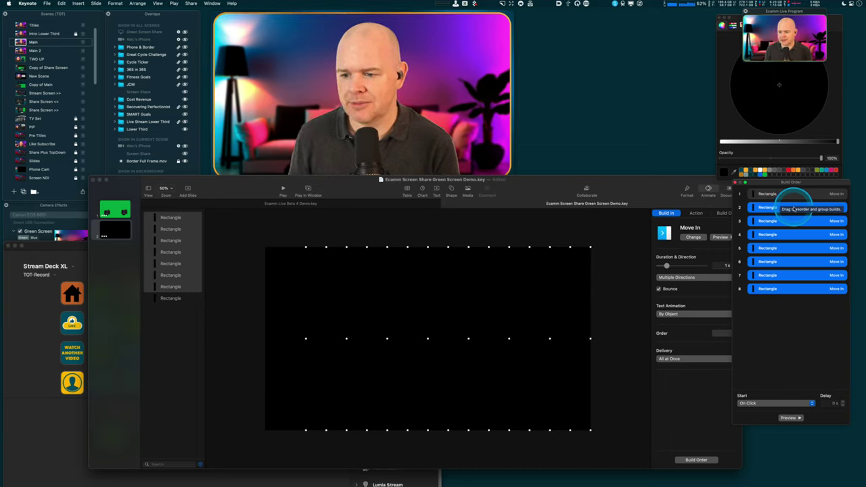
{"action": "mouse_move", "coordinate": [777, 209]}
{"action": "left_mouse_down"}
{"action": "mouse_move", "coordinate": [769, 193]}
{"action": "mouse_move", "coordinate": [780, 196]}
{"action": "left_mouse_up"}
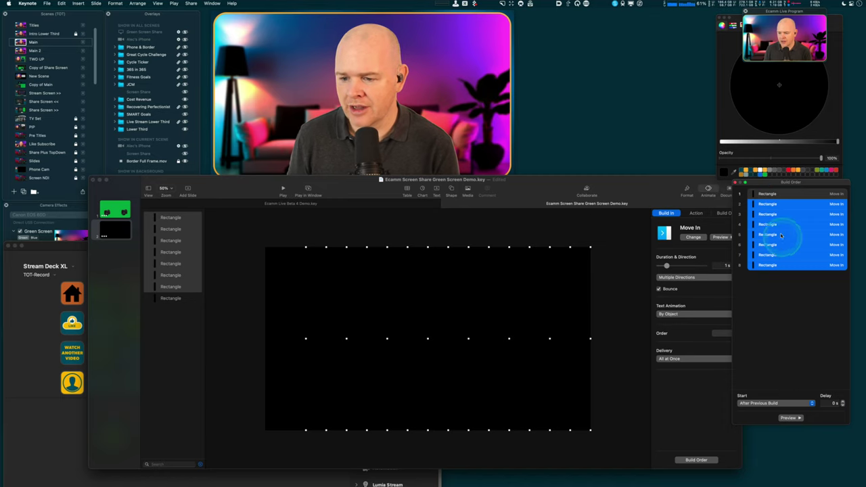
{"action": "left_click", "coordinate": [773, 404]}
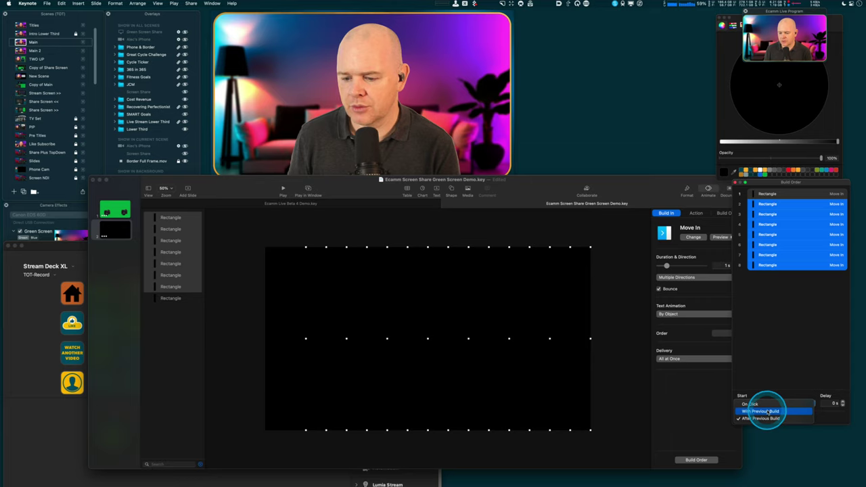
{"action": "left_click", "coordinate": [767, 412]}
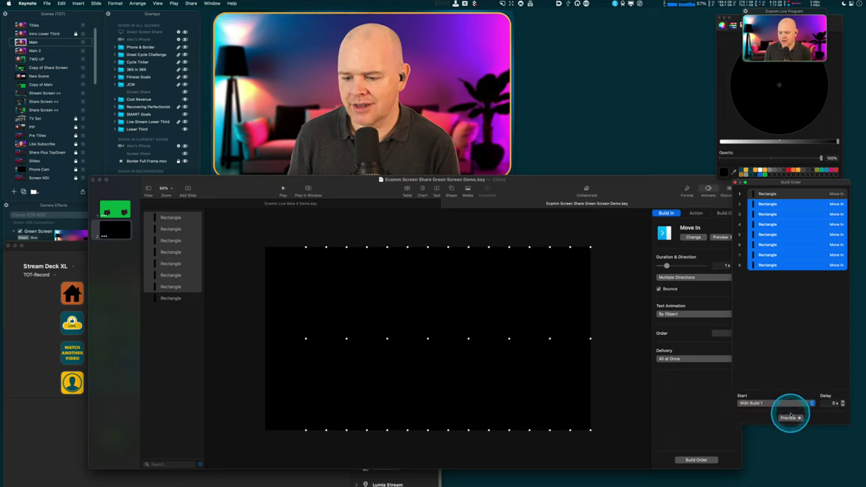
Preview the grouped Move In builds of the strips several times
{"action": "left_click", "coordinate": [789, 418]}
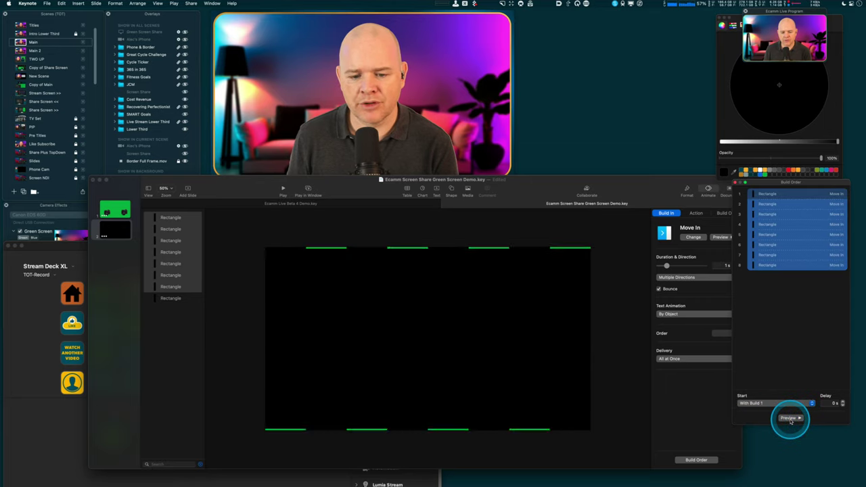
{"action": "left_click", "coordinate": [789, 418]}
{"action": "left_click", "coordinate": [789, 418]}
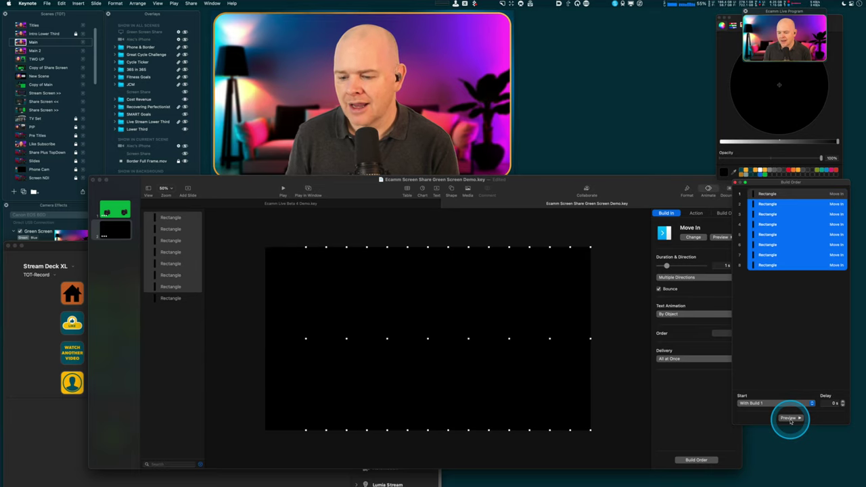
Select all eight Move In builds, set their duration to 0.7 s and preview the animation
{"action": "left_click_drag", "start_coordinate": [653, 189], "coordinate": [634, 188]}
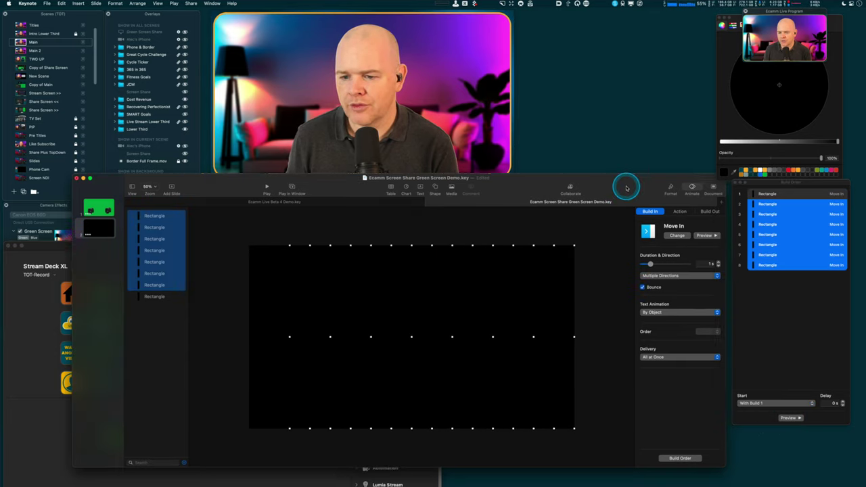
{"action": "left_click", "coordinate": [793, 196]}
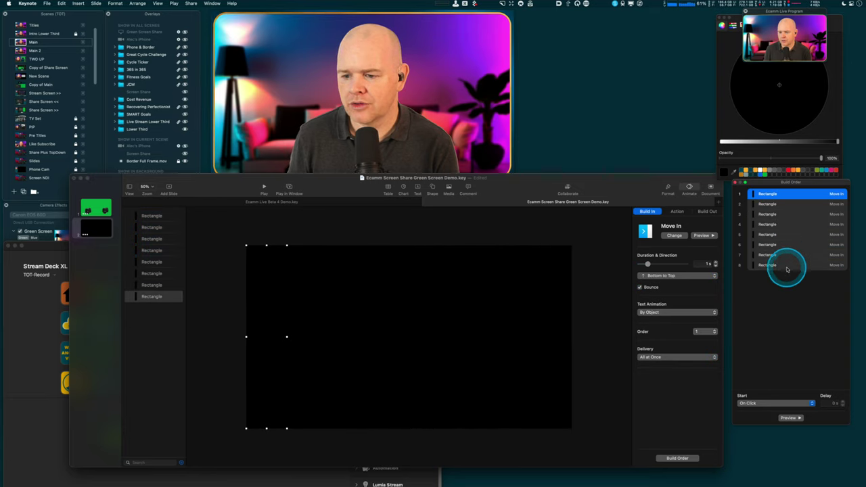
{"action": "left_click", "coordinate": [783, 265], "text": "shift"}
{"action": "left_click", "coordinate": [716, 266]}
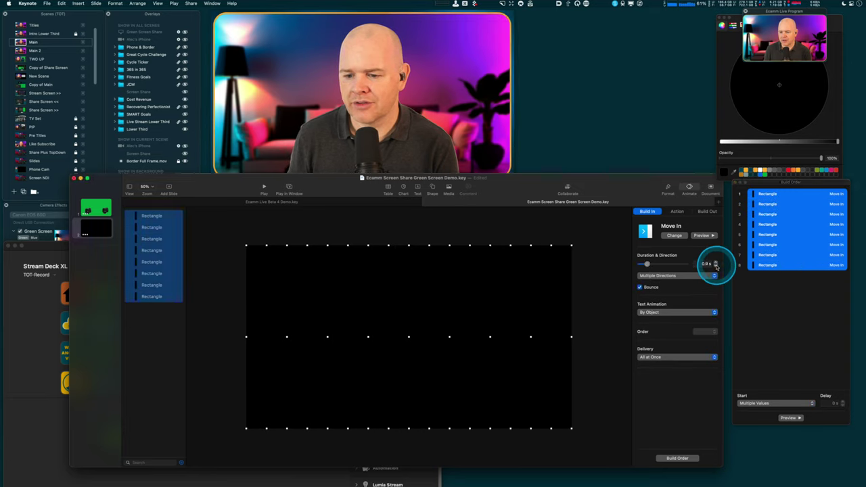
{"action": "left_click", "coordinate": [789, 418]}
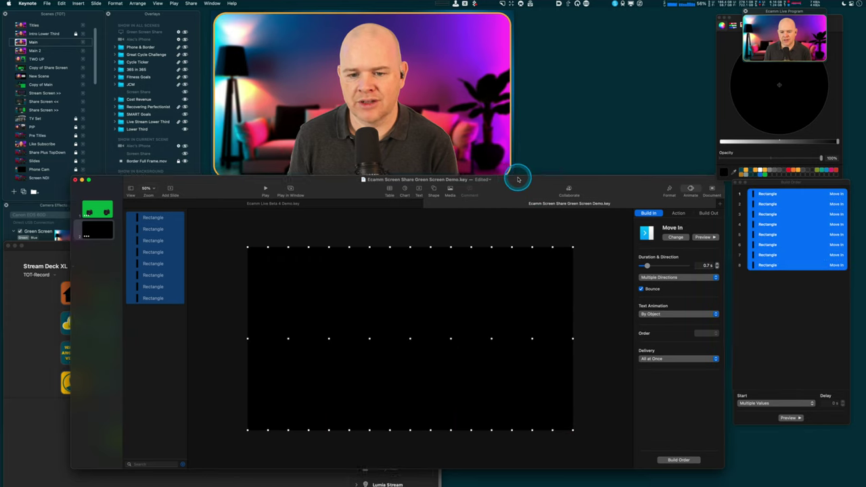
{"action": "left_click_drag", "start_coordinate": [519, 177], "coordinate": [532, 187]}
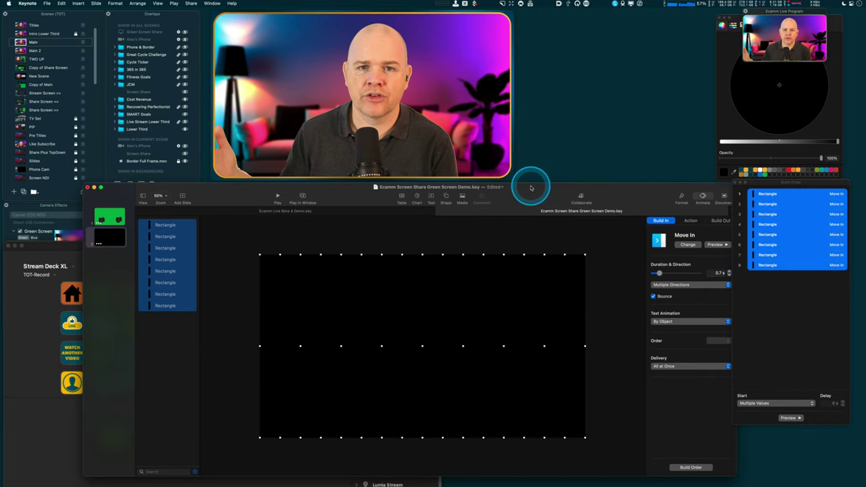
{"action": "left_click", "coordinate": [486, 309]}
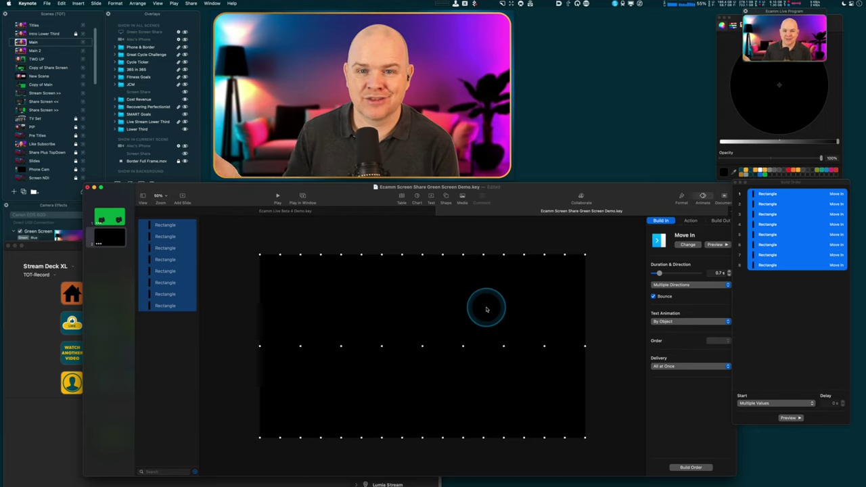
{"action": "left_click", "coordinate": [500, 302]}
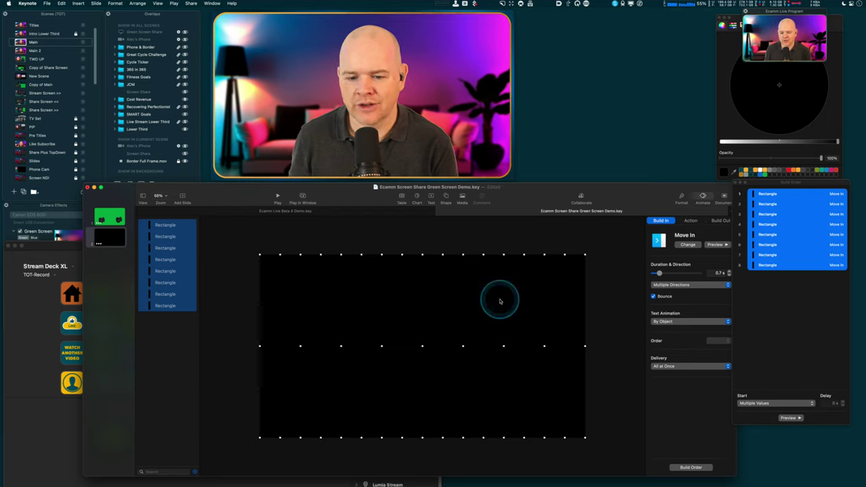
Give all eight selected rectangles a Move Out build-out effect
{"action": "left_click", "coordinate": [783, 293]}
{"action": "left_click_drag", "start_coordinate": [778, 274], "coordinate": [769, 196]}
{"action": "left_click", "coordinate": [730, 270]}
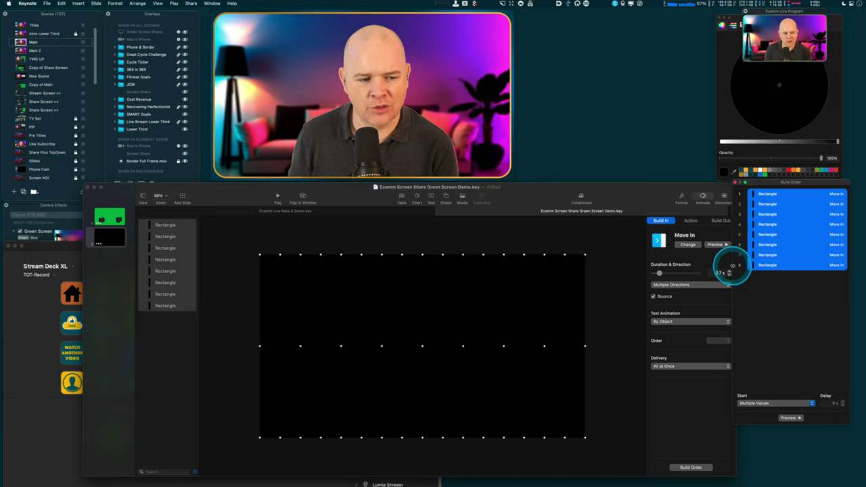
{"action": "left_click", "coordinate": [720, 221]}
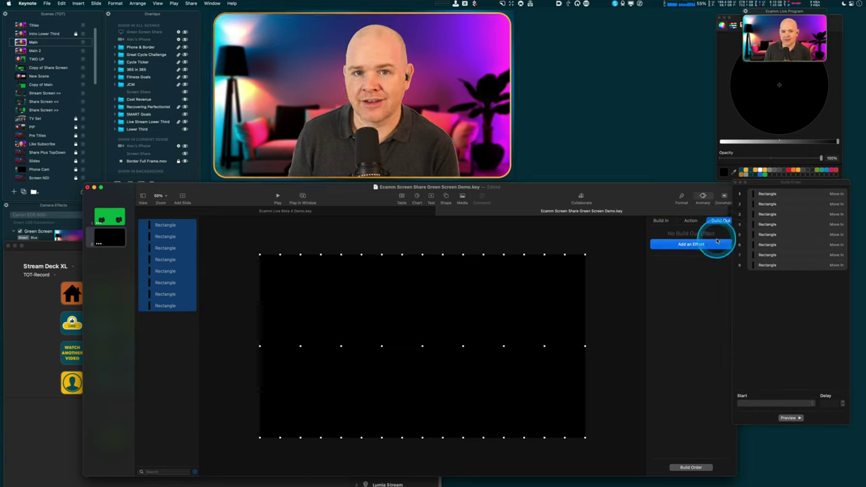
{"action": "left_click", "coordinate": [700, 246]}
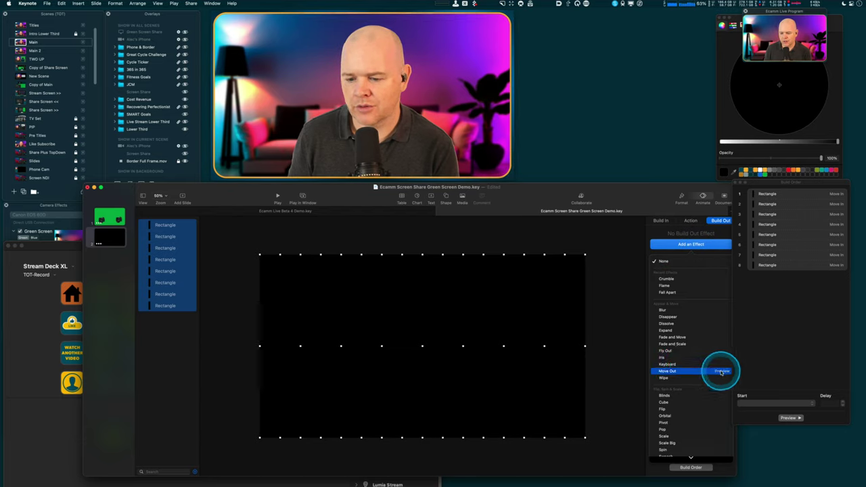
{"action": "left_click", "coordinate": [676, 371]}
{"action": "left_click", "coordinate": [764, 294]}
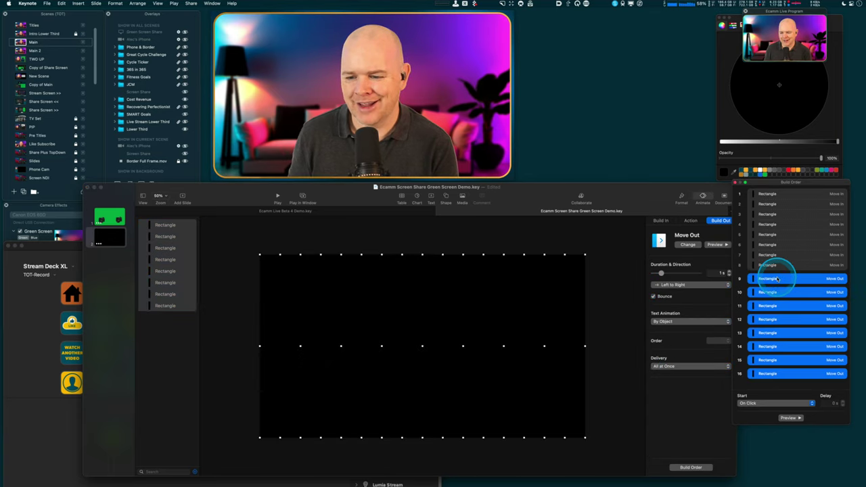
{"action": "left_click", "coordinate": [779, 279]}
{"action": "left_click", "coordinate": [781, 195]}
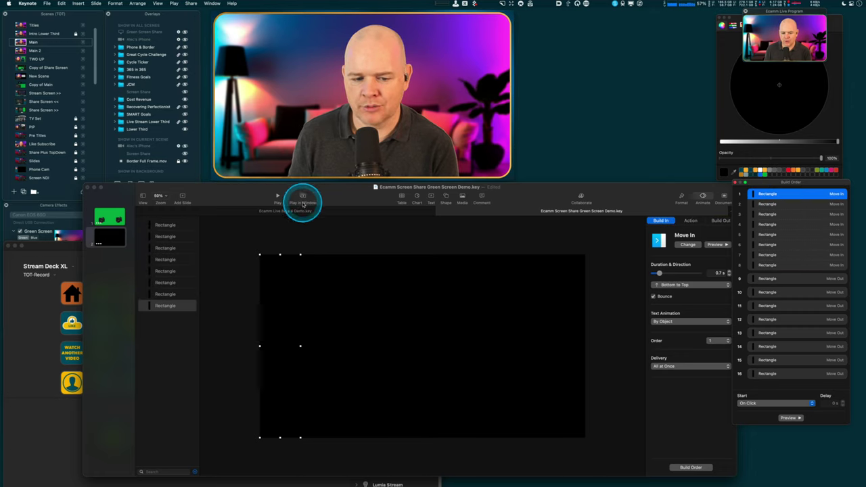
{"action": "left_click", "coordinate": [782, 279]}
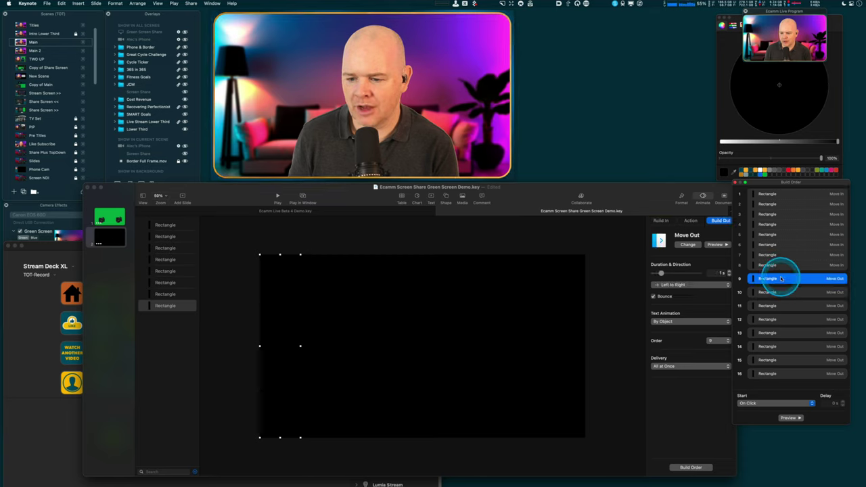
{"action": "left_click", "coordinate": [783, 306]}
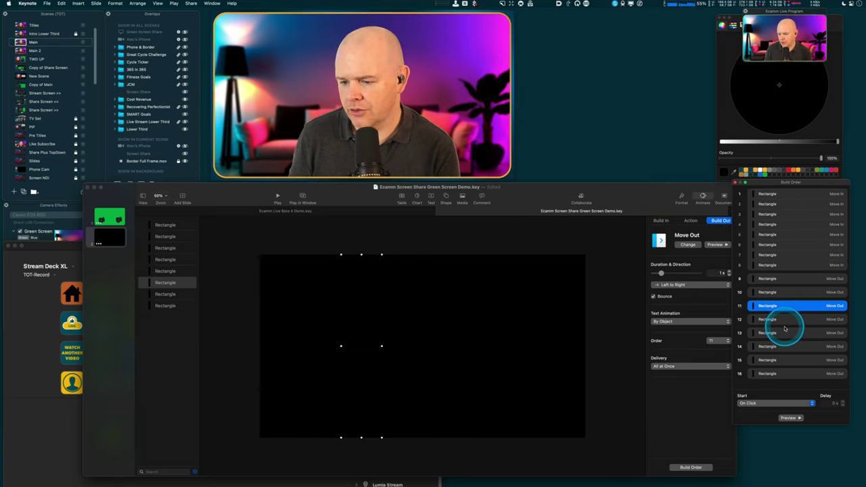
{"action": "left_click", "coordinate": [782, 279], "text": "shift"}
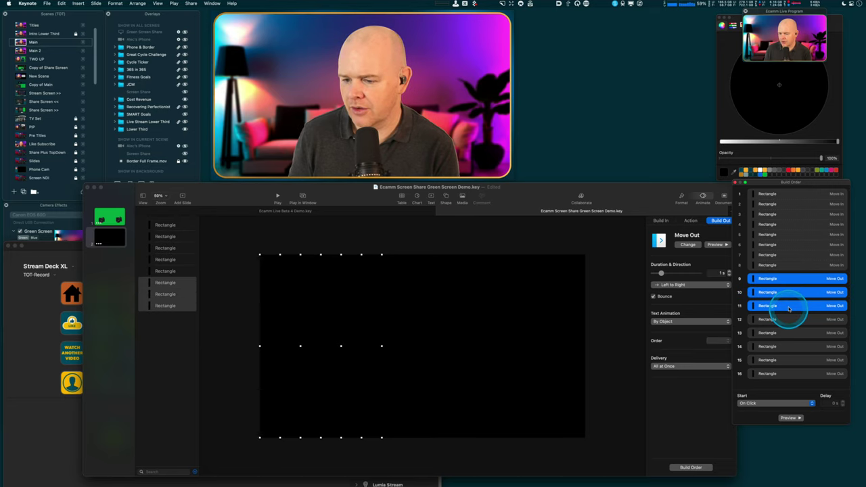
{"action": "left_click", "coordinate": [178, 300]}
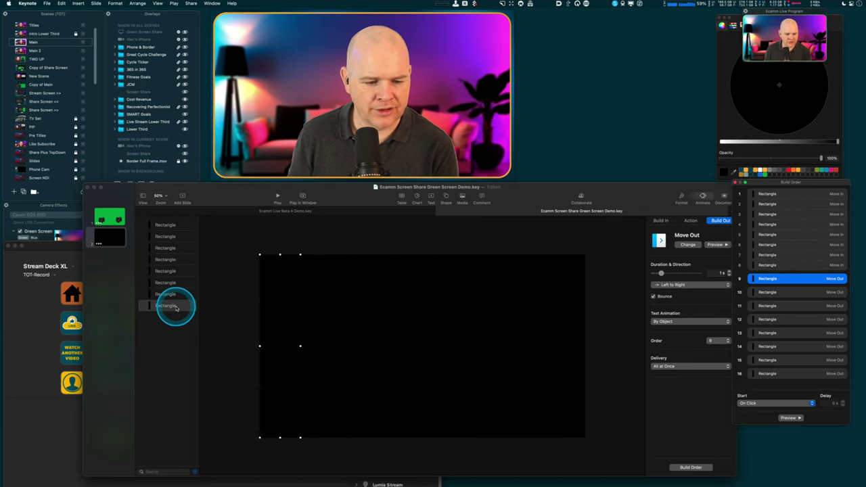
{"action": "left_click", "coordinate": [169, 283]}
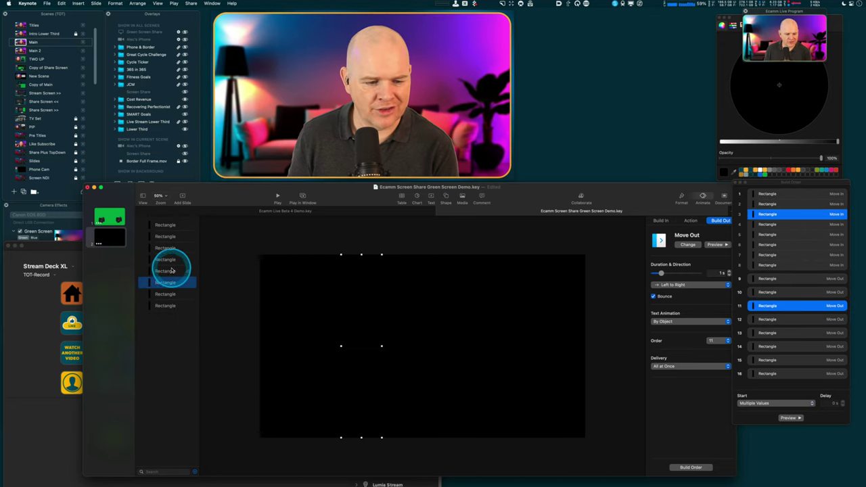
{"action": "left_click", "coordinate": [170, 304], "text": "shift"}
Select four alternating rectangles, starting with the leftmost strip, and set their Move Out direction to Bottom to Top
{"action": "left_click", "coordinate": [172, 307]}
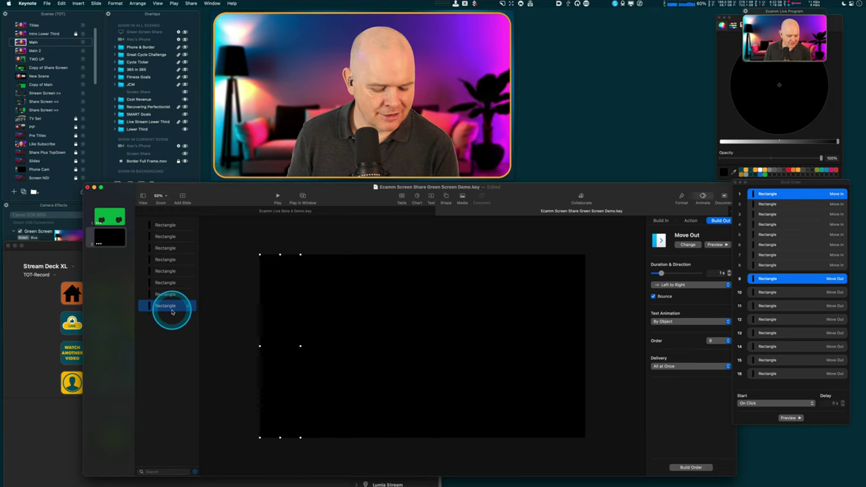
{"action": "left_click", "coordinate": [169, 282], "text": "super"}
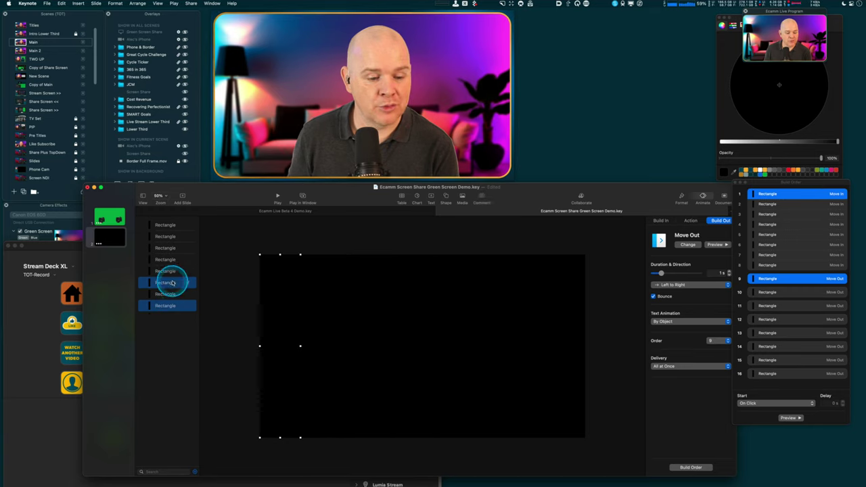
{"action": "left_click", "coordinate": [174, 260], "text": "super"}
{"action": "left_click", "coordinate": [173, 236], "text": "super"}
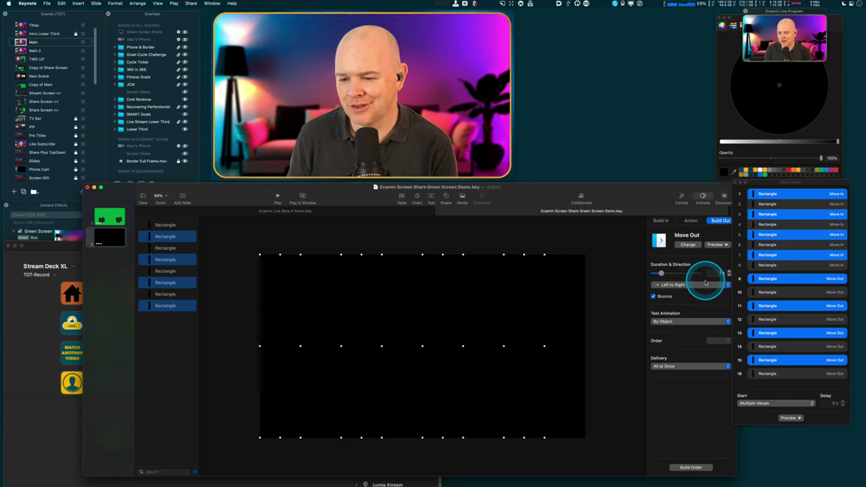
{"action": "left_click", "coordinate": [728, 285]}
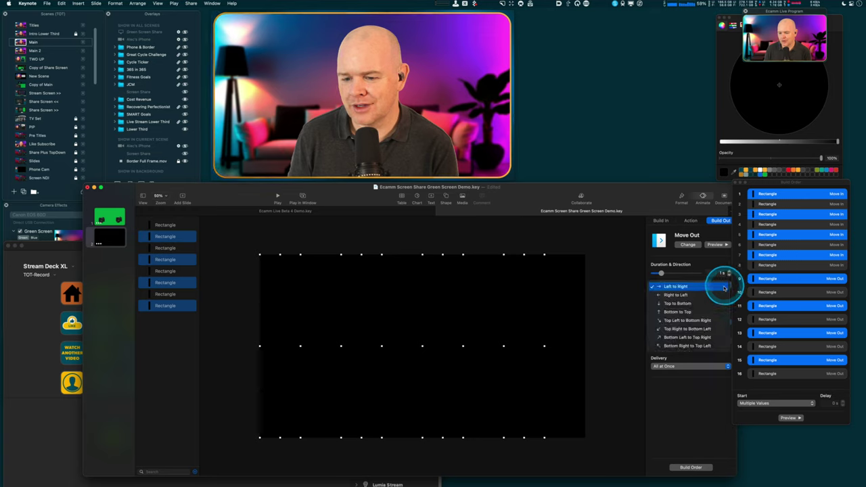
{"action": "left_click", "coordinate": [711, 312]}
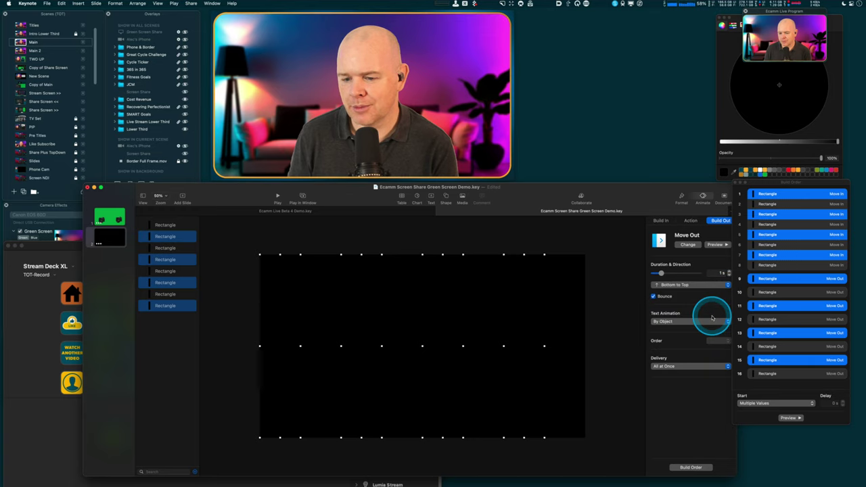
Select Move Out builds 10, 12, 14 and 16 and set their direction to Top to Bottom
{"action": "left_click", "coordinate": [782, 291]}
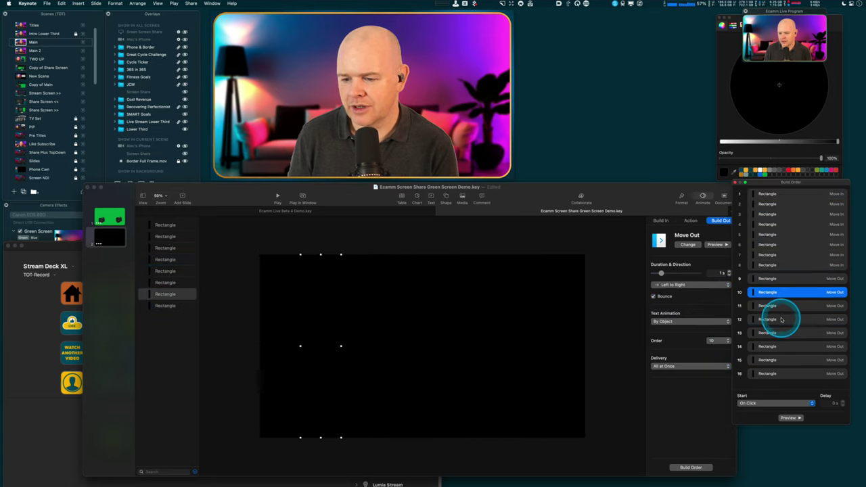
{"action": "left_click", "coordinate": [781, 318], "text": "super"}
{"action": "left_click", "coordinate": [784, 347], "text": "super"}
{"action": "left_click", "coordinate": [783, 372], "text": "super"}
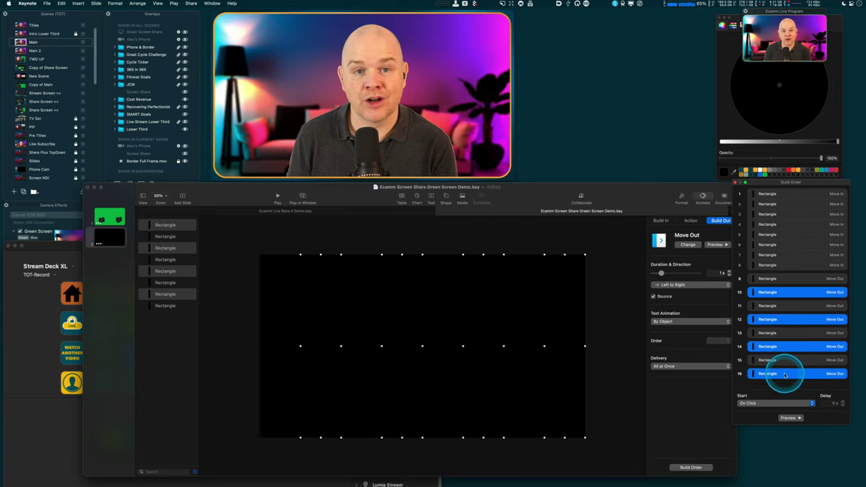
{"action": "left_click", "coordinate": [684, 285]}
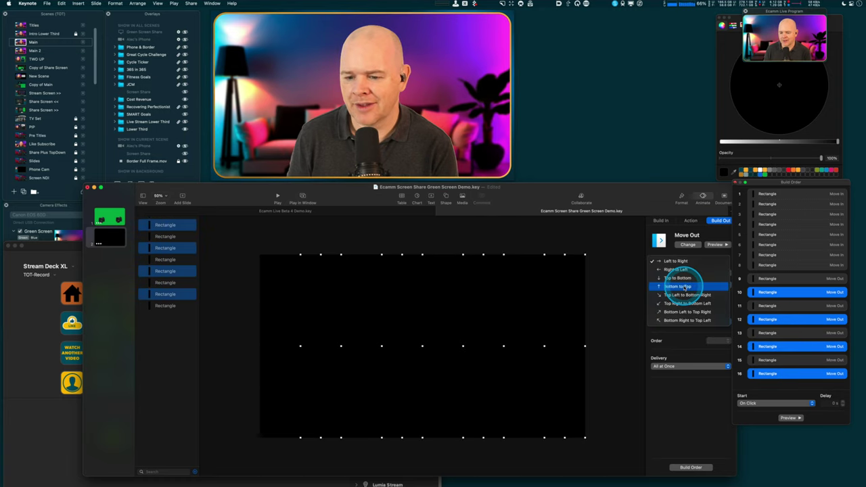
{"action": "left_click", "coordinate": [682, 278]}
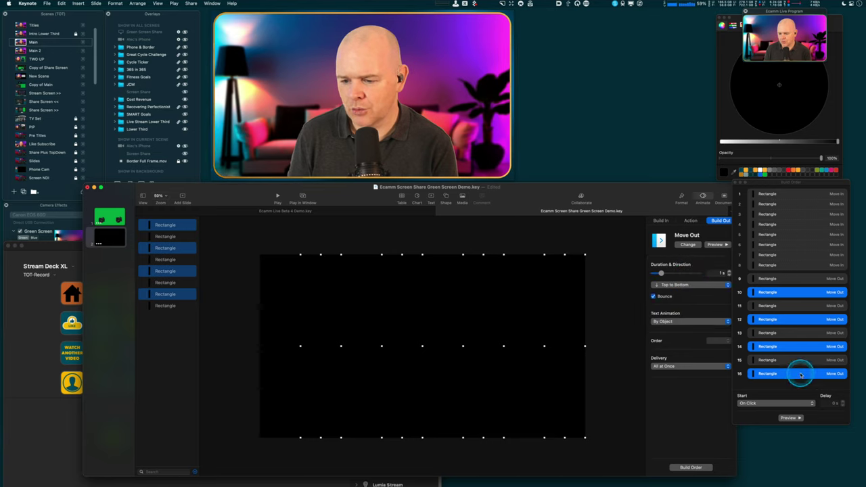
Group Move Out builds 10 to 16 under build 9 in the build order and preview them
{"action": "left_click", "coordinate": [800, 293], "text": "shift"}
{"action": "left_click_drag", "start_coordinate": [796, 295], "coordinate": [795, 285]}
{"action": "left_click", "coordinate": [786, 418]}
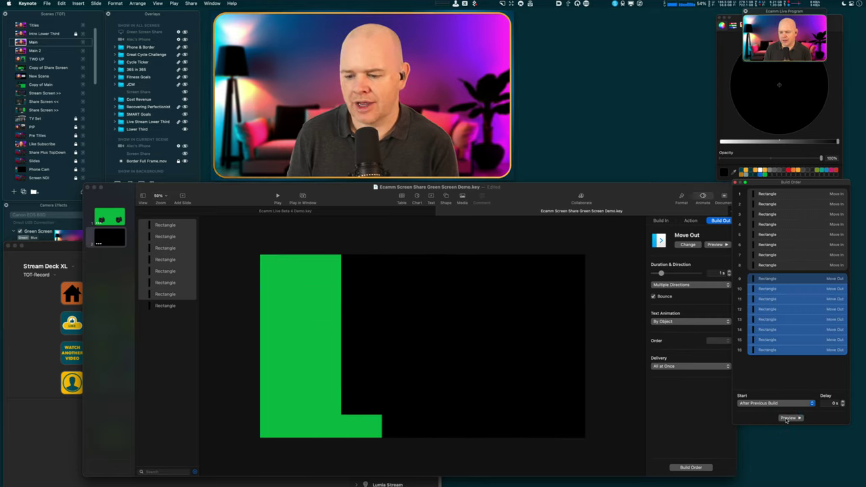
Set Move Out builds 10 to 16 to start With Build 9 and preview the exit animation
{"action": "left_click", "coordinate": [778, 299]}
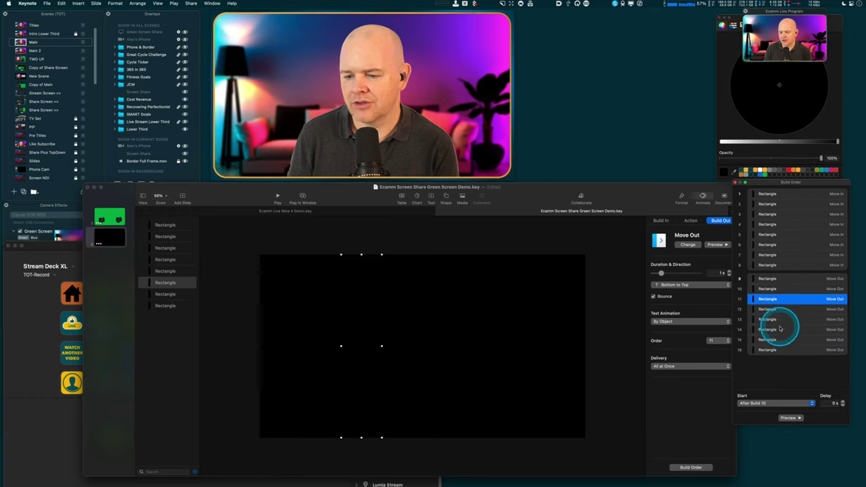
{"action": "left_click", "coordinate": [785, 288]}
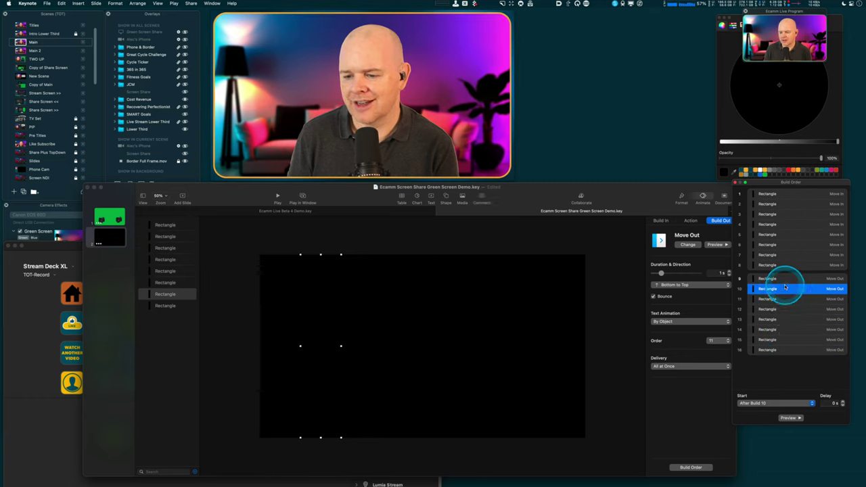
{"action": "left_click", "coordinate": [790, 348], "text": "shift"}
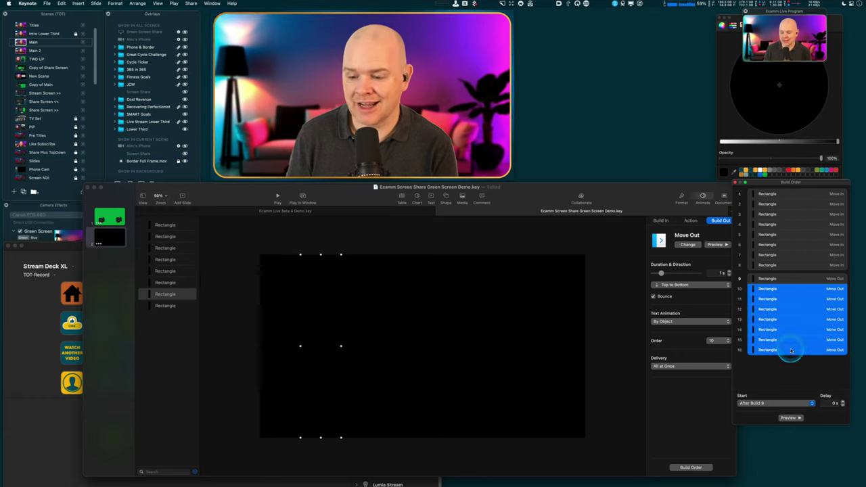
{"action": "left_click", "coordinate": [808, 405]}
{"action": "left_click", "coordinate": [780, 414]}
{"action": "left_click", "coordinate": [791, 418]}
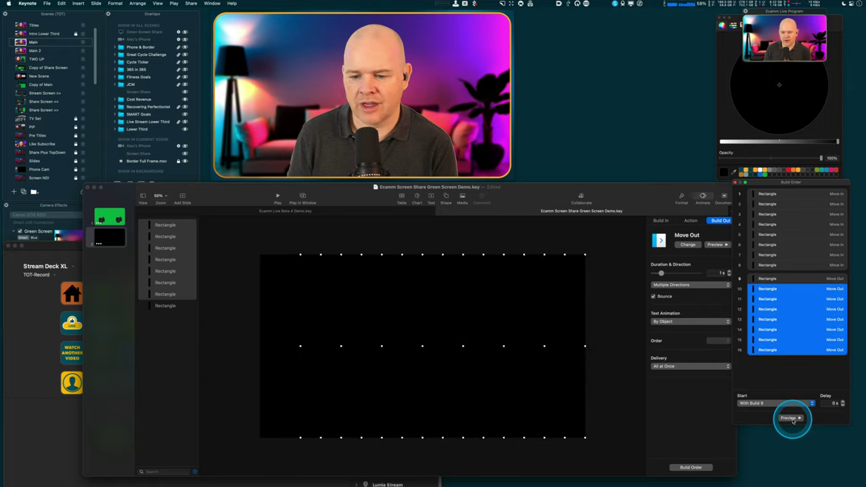
{"action": "left_click", "coordinate": [790, 419]}
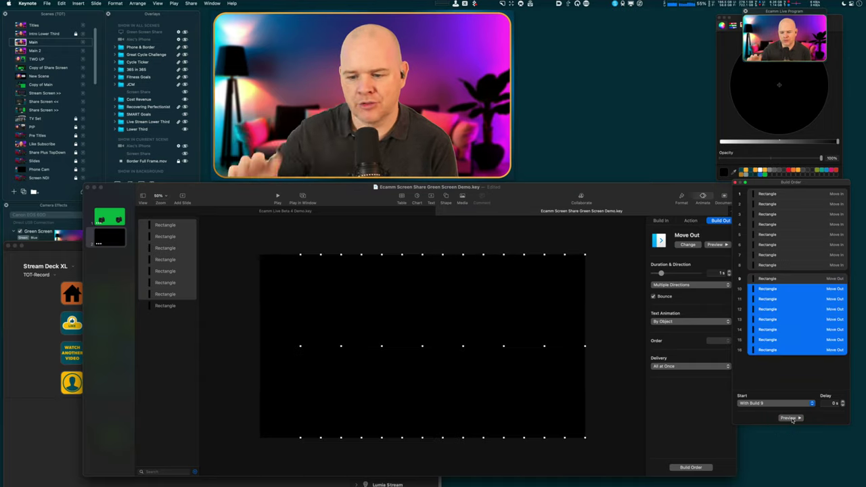
Turn off Bounce for all eight Move Out builds and all eight Move In builds, and preview the animation
{"action": "left_click", "coordinate": [799, 279]}
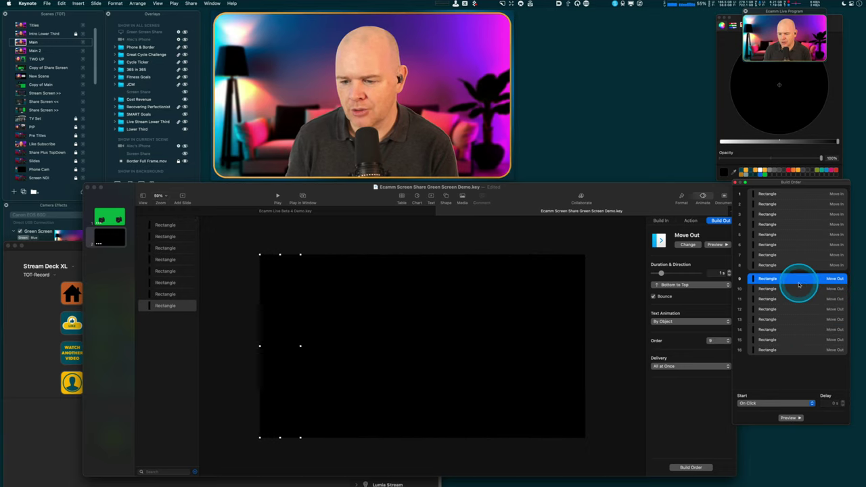
{"action": "left_click", "coordinate": [794, 350], "text": "shift"}
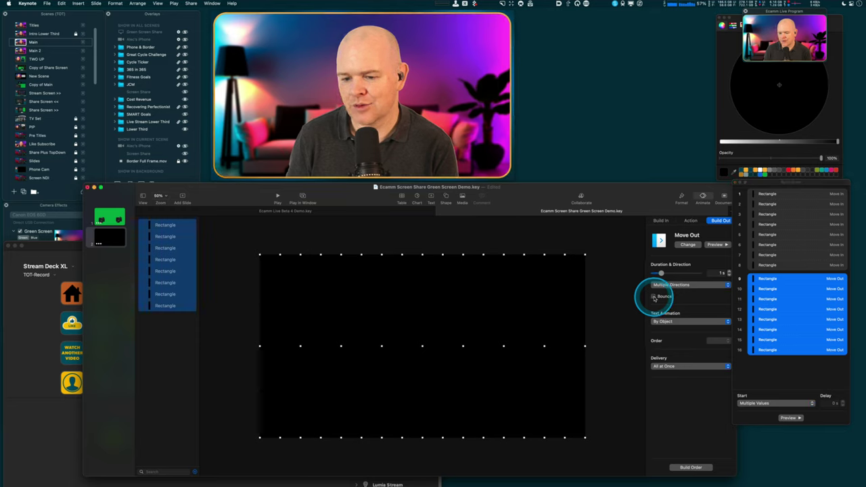
{"action": "left_click", "coordinate": [796, 265]}
{"action": "left_click", "coordinate": [796, 193], "text": "shift"}
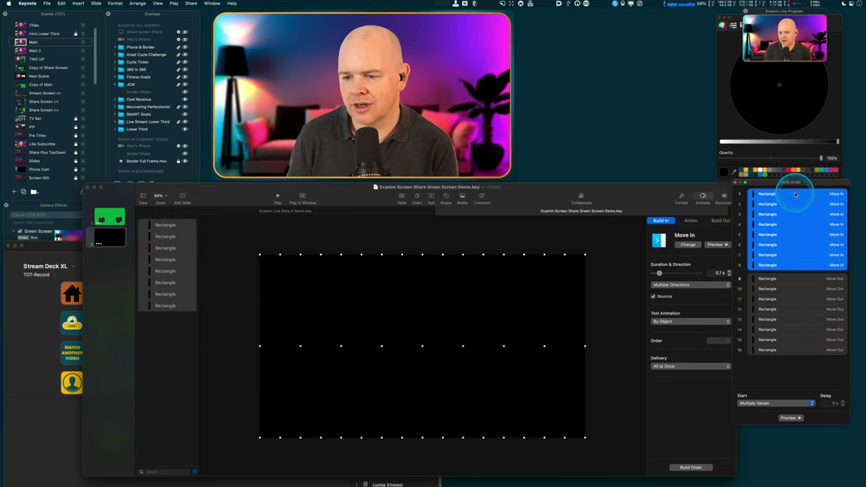
{"action": "left_click", "coordinate": [659, 296]}
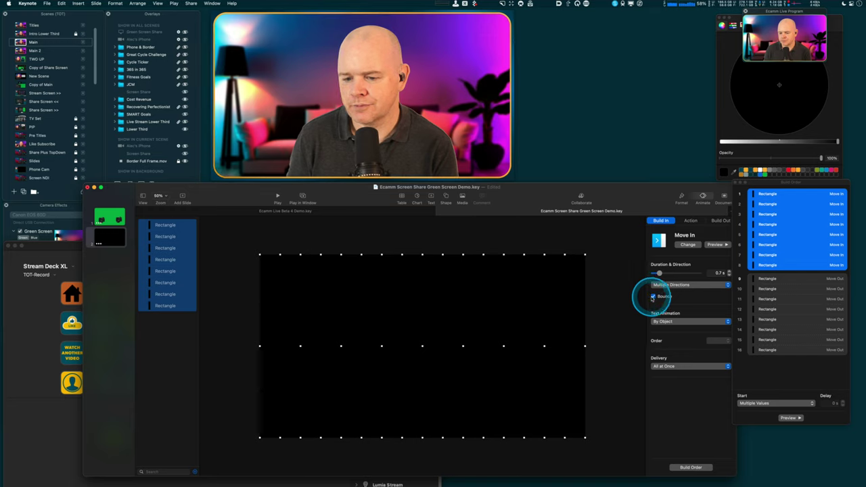
{"action": "left_click", "coordinate": [788, 418]}
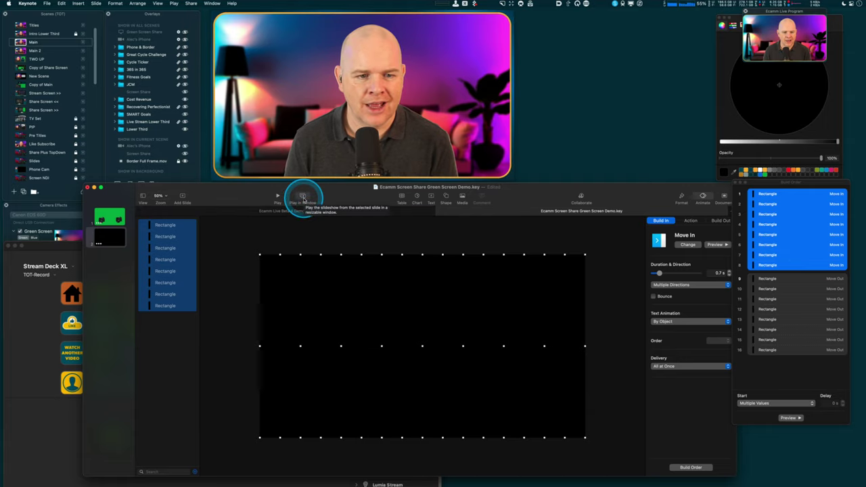
Play the slideshow in a smaller window and step through the camera animations keyed over the live video
{"action": "left_click", "coordinate": [302, 198]}
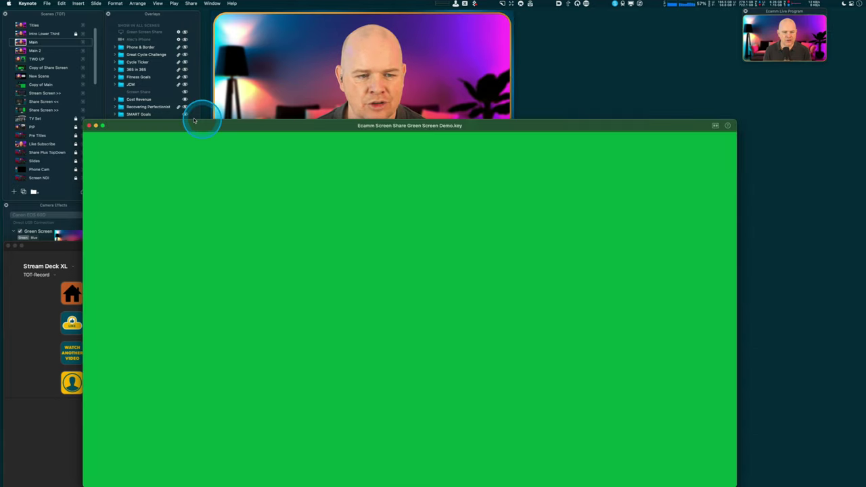
{"action": "left_click_drag", "start_coordinate": [84, 122], "coordinate": [268, 218]}
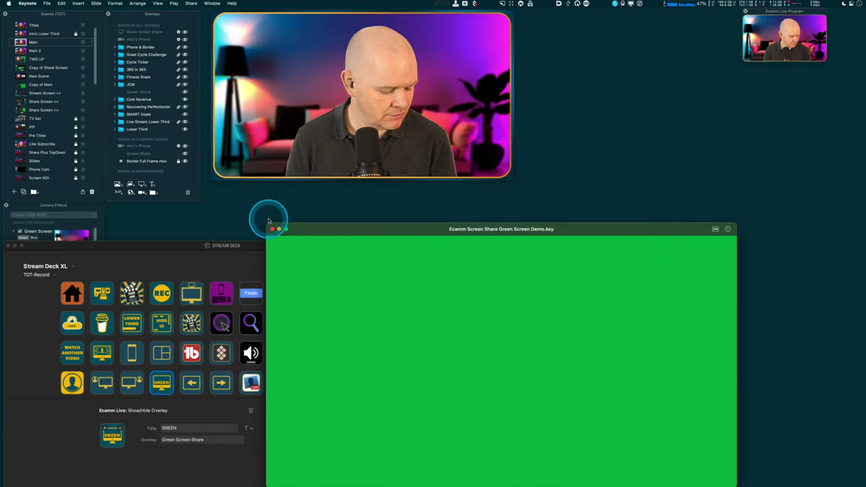
{"action": "mouse_move", "coordinate": [350, 126]}
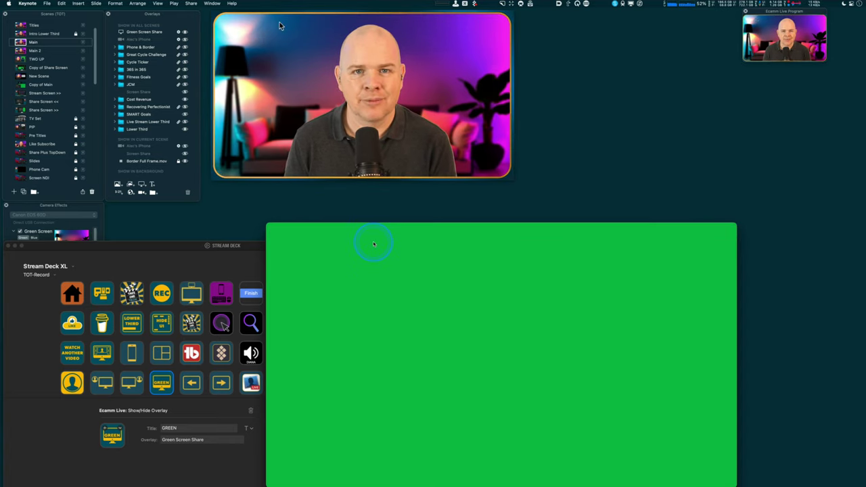
{"action": "left_click", "coordinate": [371, 260]}
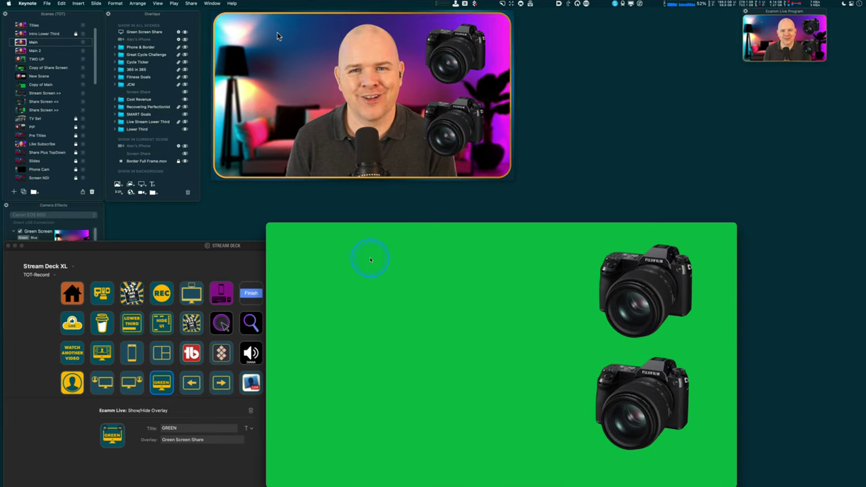
{"action": "left_click", "coordinate": [371, 261]}
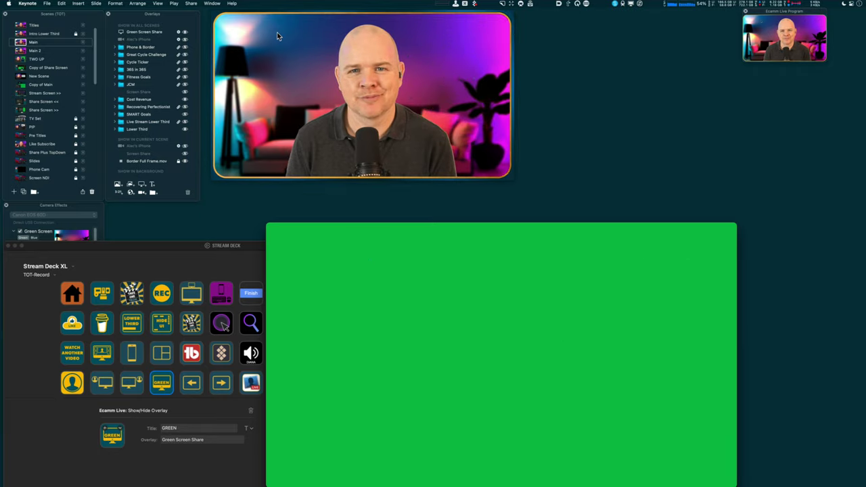
{"action": "key", "text": "Right"}
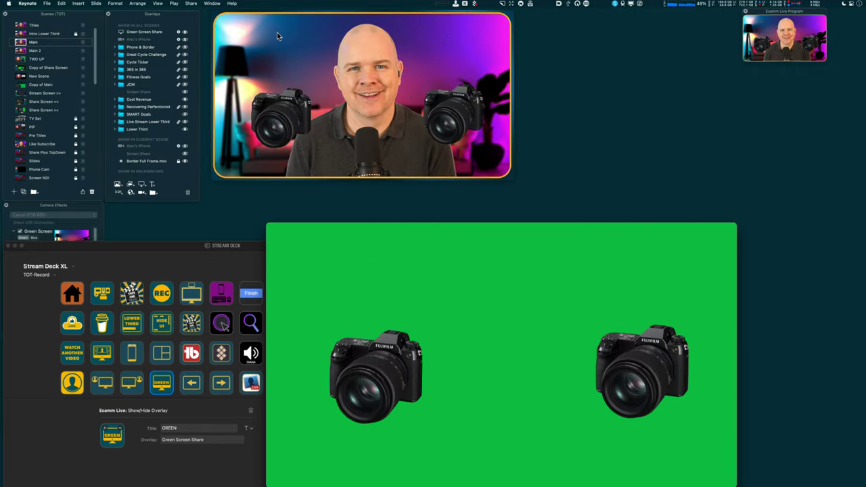
{"action": "left_click", "coordinate": [370, 252]}
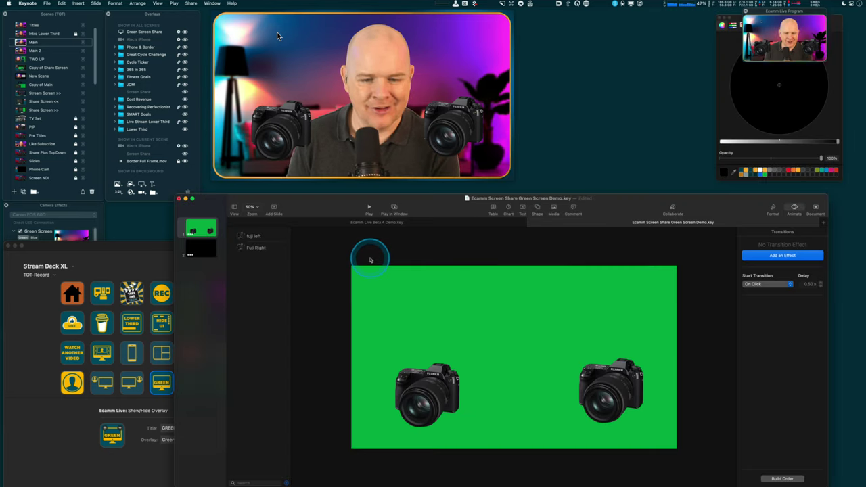
Play the black strip slide in a smaller window, run its builds over the live video and end the slideshow
{"action": "left_click", "coordinate": [203, 248]}
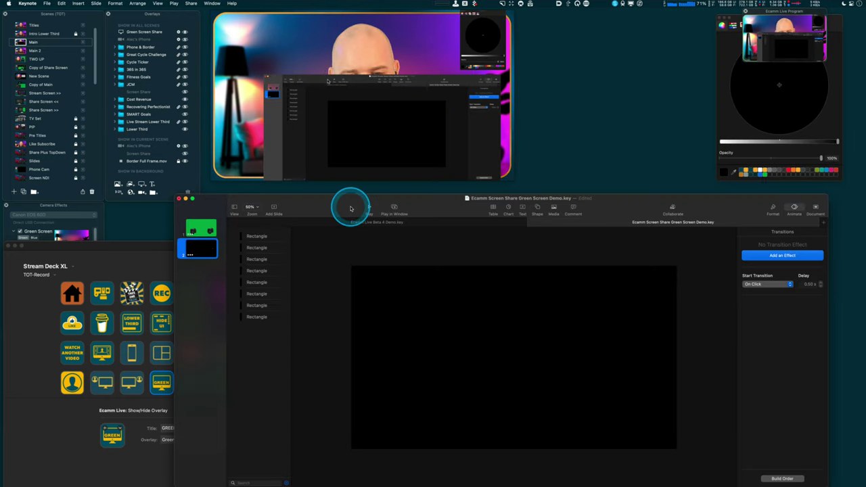
{"action": "left_click", "coordinate": [393, 206]}
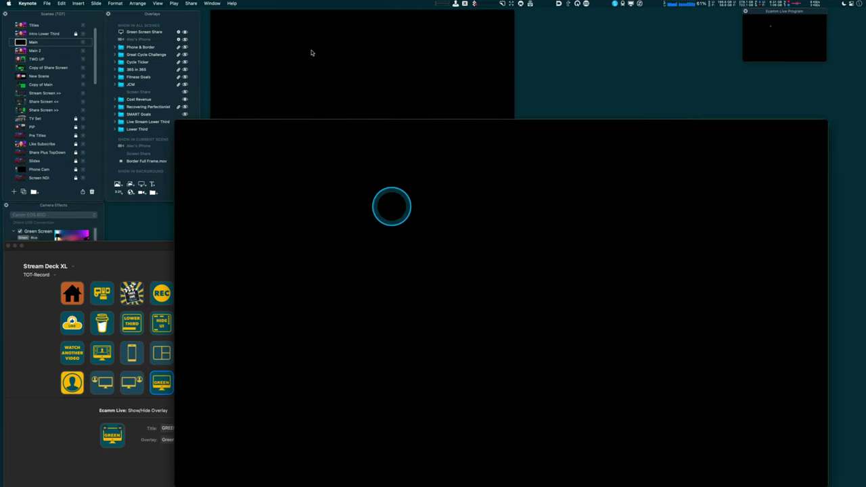
{"action": "left_click", "coordinate": [191, 111]}
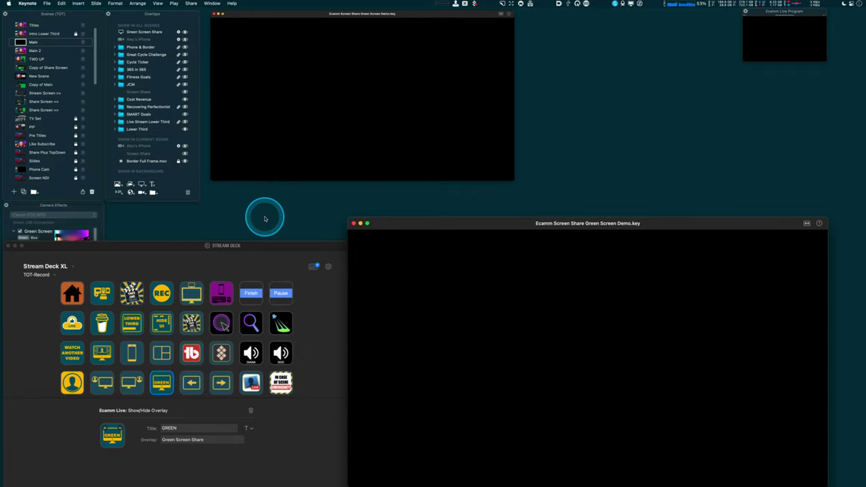
{"action": "key", "text": "Right"}
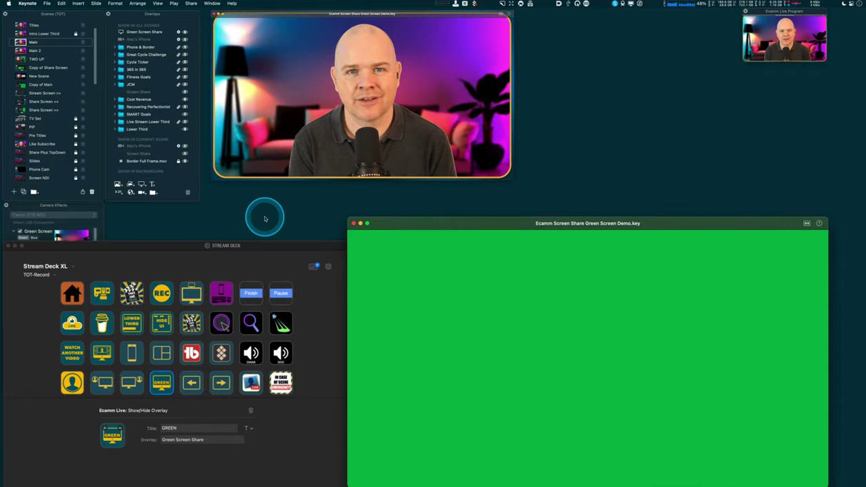
{"action": "key", "text": "Right"}
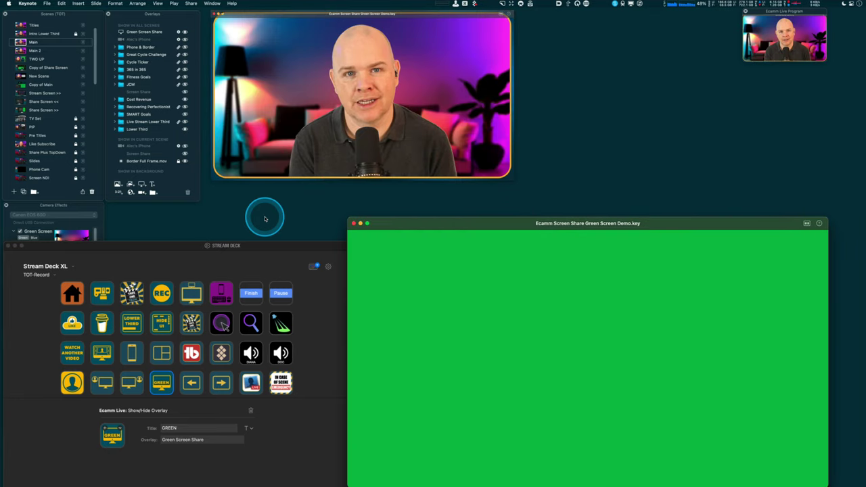
{"action": "key", "text": "Escape"}
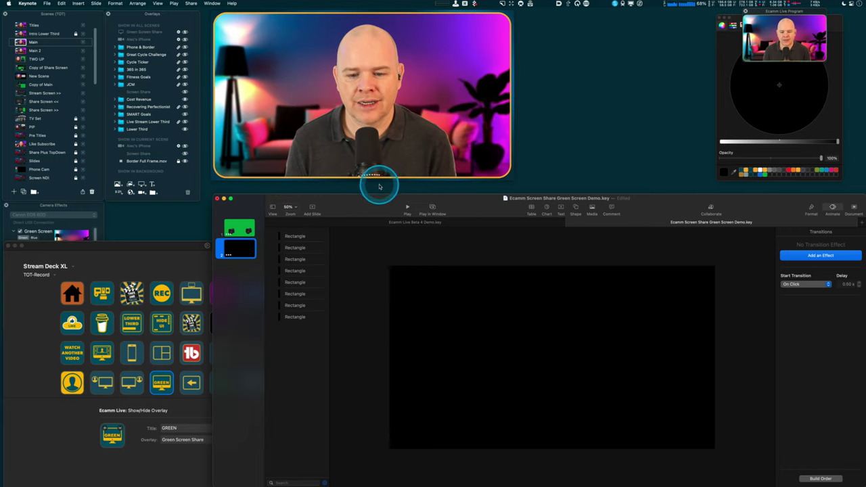
Move the presentation window back to the left and open the strip slide's build order
{"action": "left_click_drag", "start_coordinate": [393, 200], "coordinate": [276, 197]}
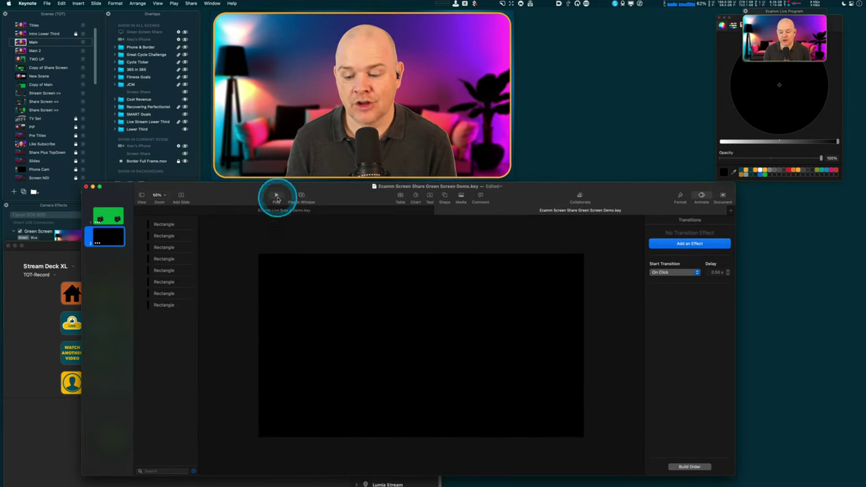
{"action": "left_click", "coordinate": [689, 466]}
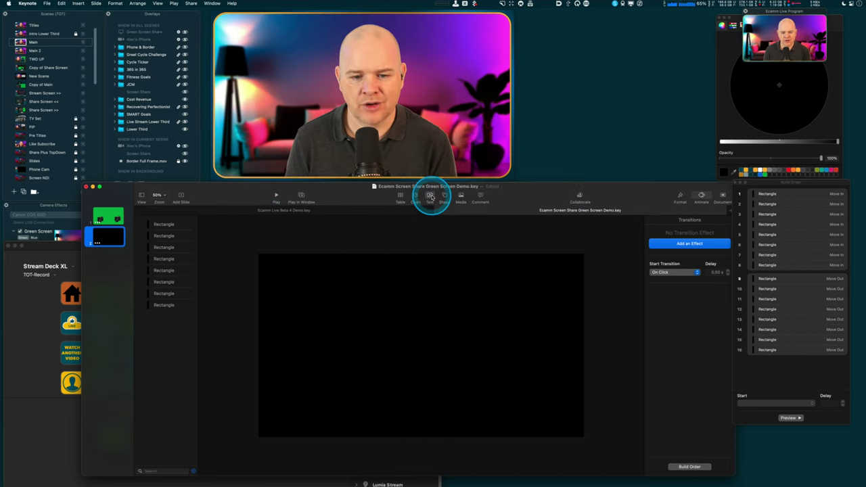
Add a text box to the black strip slide reading "THIS IS OUR GREAT TEXT"
{"action": "left_click", "coordinate": [430, 196]}
{"action": "left_click_drag", "start_coordinate": [423, 348], "coordinate": [347, 338]}
{"action": "double_click", "coordinate": [343, 338]}
{"action": "key", "text": "BackSpace"}
{"action": "type", "text": "THIS IS OU"}
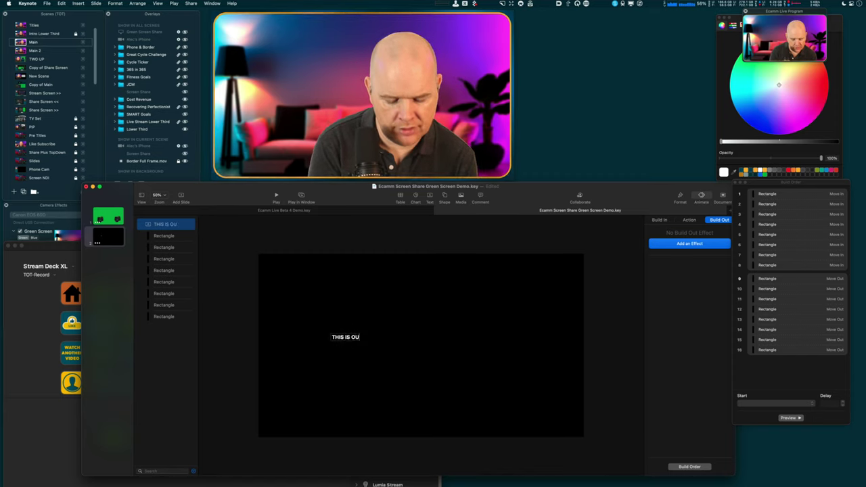
{"action": "type", "text": "R GREAT TEXT"}
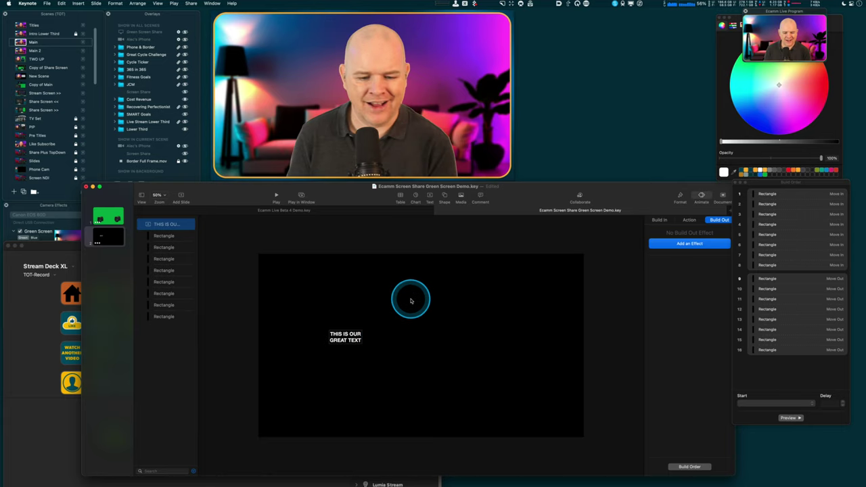
Widen the text box to about 1210 pt and remove the line break so the text runs on one line
{"action": "left_click", "coordinate": [377, 325]}
{"action": "left_click", "coordinate": [344, 333]}
{"action": "left_click_drag", "start_coordinate": [362, 336], "coordinate": [534, 330]}
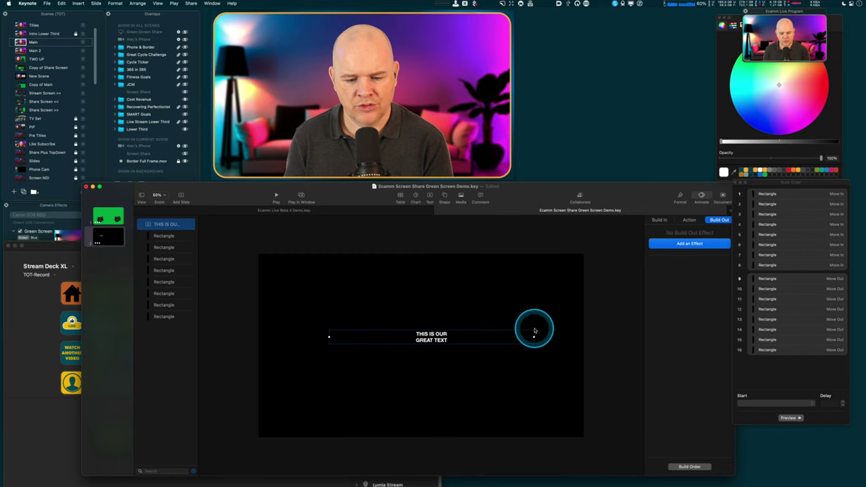
{"action": "left_click", "coordinate": [452, 336]}
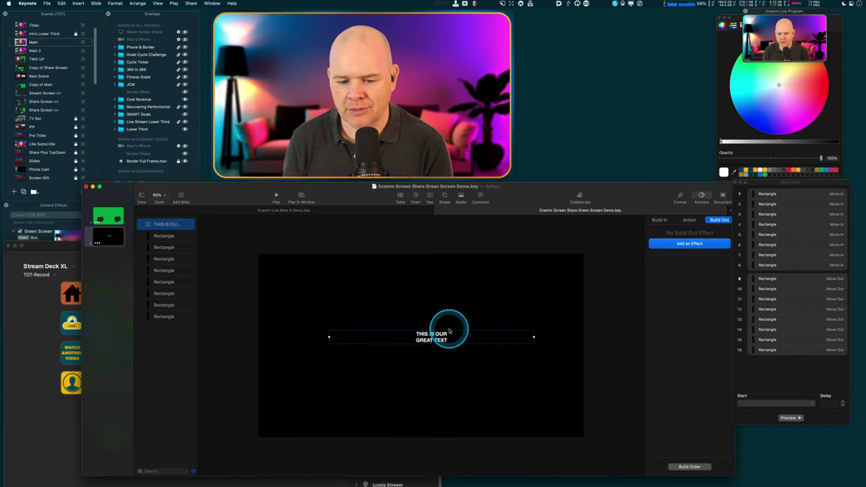
{"action": "key", "text": "Delete"}
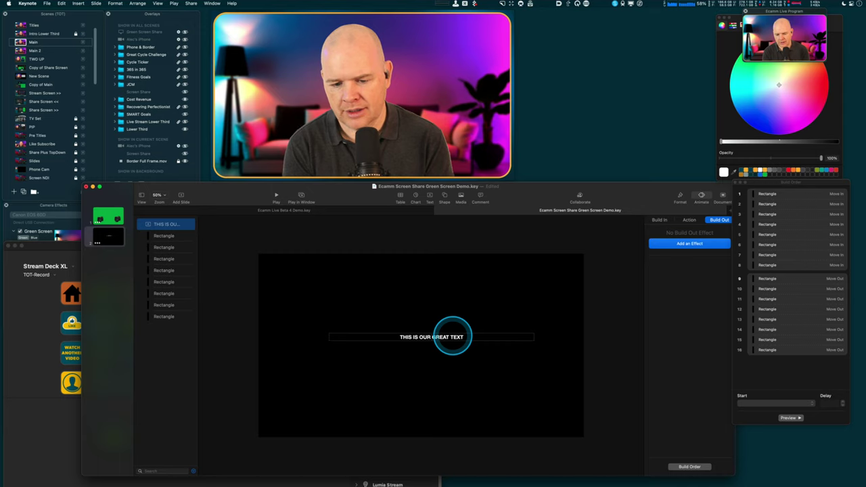
{"action": "left_click", "coordinate": [408, 365]}
{"action": "left_click", "coordinate": [421, 341]}
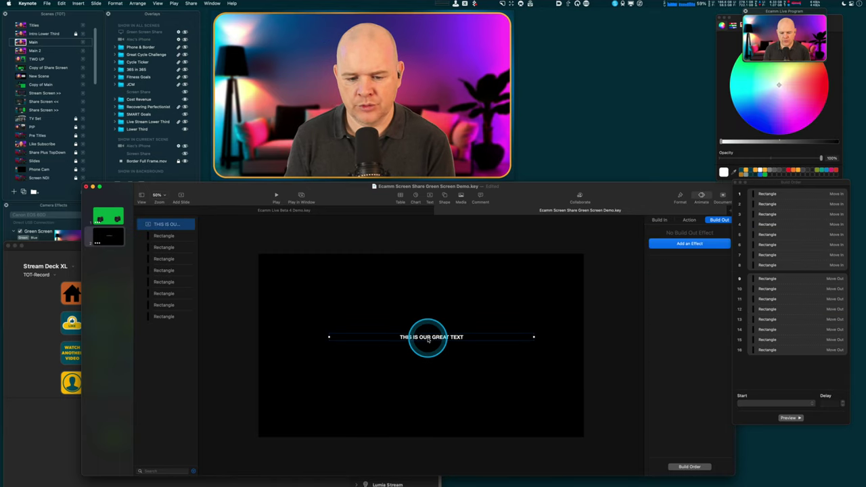
Format the text in Gibson Bold Italic at 500 pt
{"action": "left_click", "coordinate": [680, 196]}
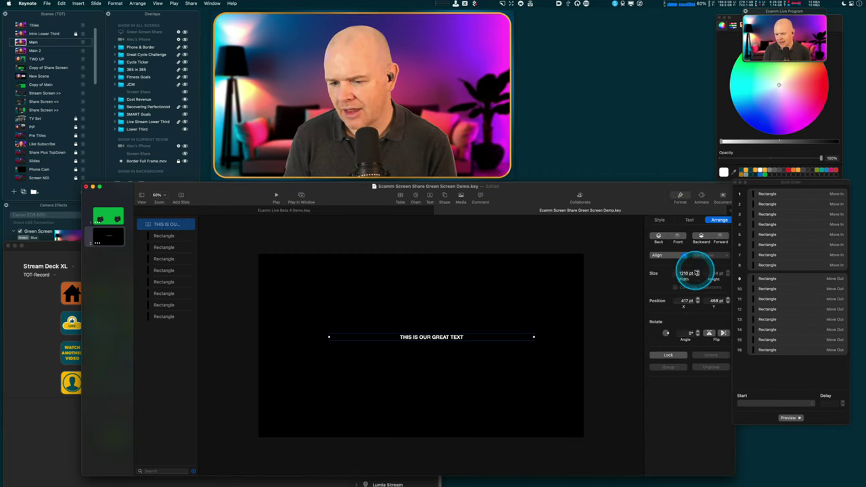
{"action": "left_click", "coordinate": [690, 221]}
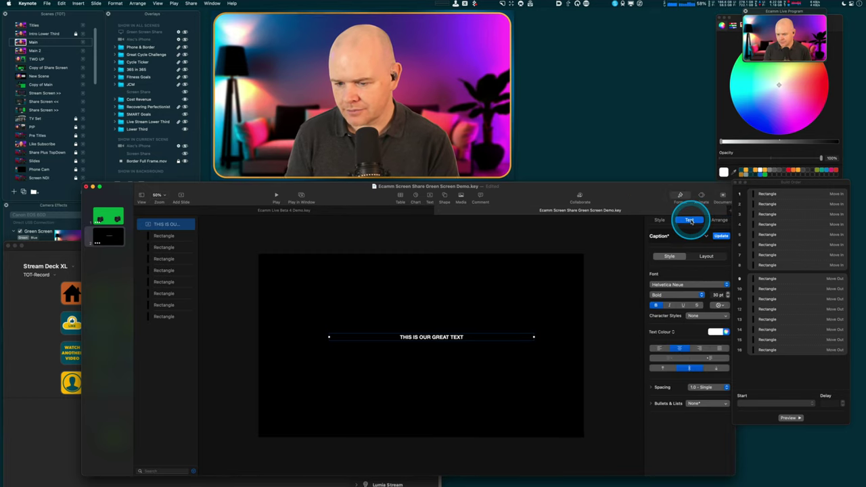
{"action": "left_click", "coordinate": [725, 284]}
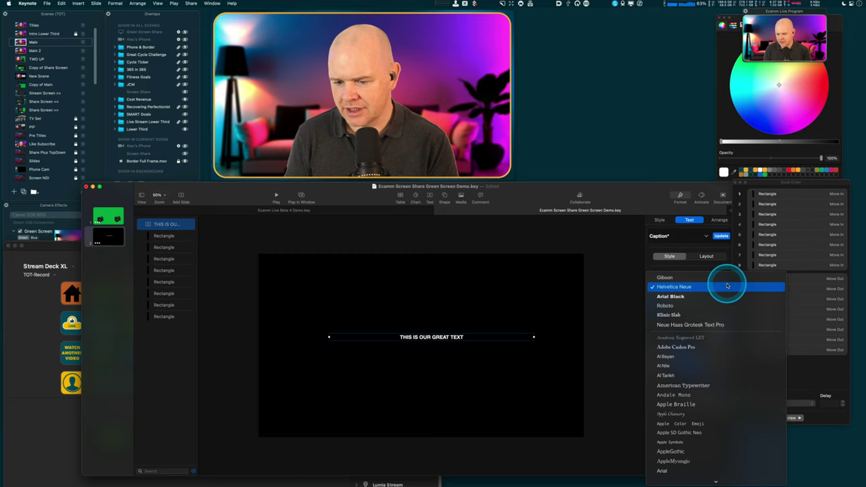
{"action": "left_click", "coordinate": [705, 278]}
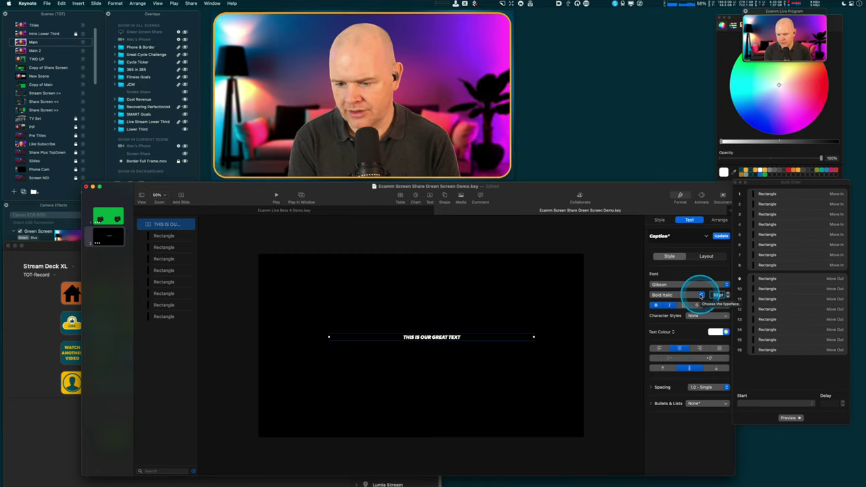
{"action": "type", "text": "300"}
{"action": "key", "text": "Return"}
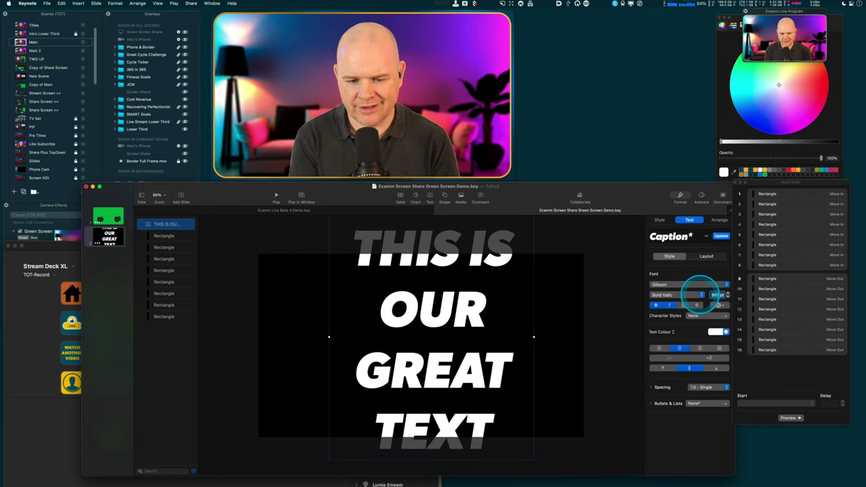
{"action": "type", "text": "500"}
{"action": "key", "text": "Return"}
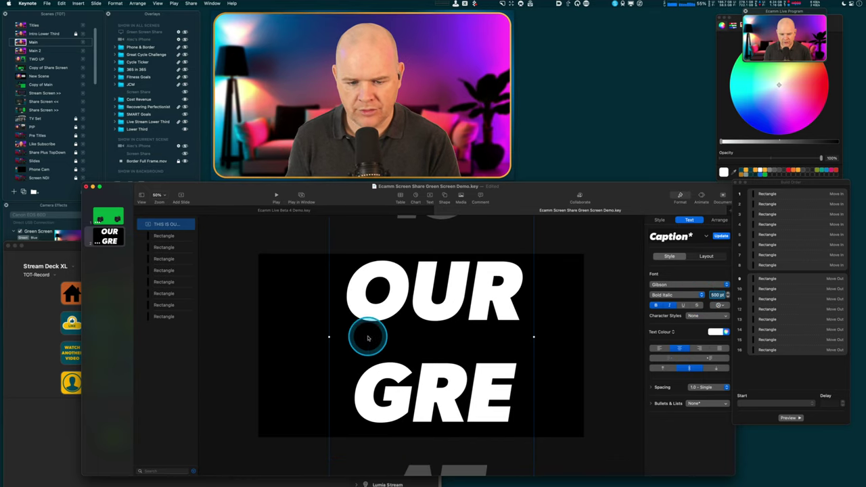
Widen the text box to about 6123 pt to fit one line and place it just beyond the slide's right edge
{"action": "left_click_drag", "start_coordinate": [327, 336], "coordinate": [196, 338]}
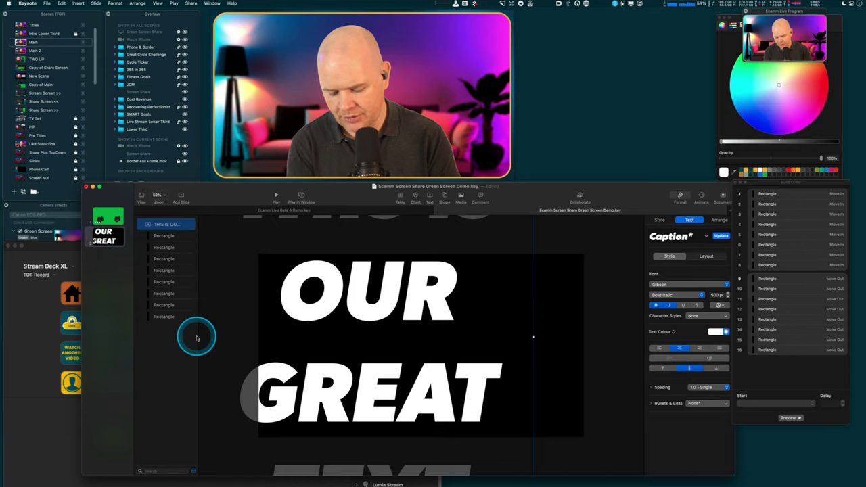
{"action": "scroll", "coordinate": [196, 335], "scroll_direction": "down", "scroll_amount": 5}
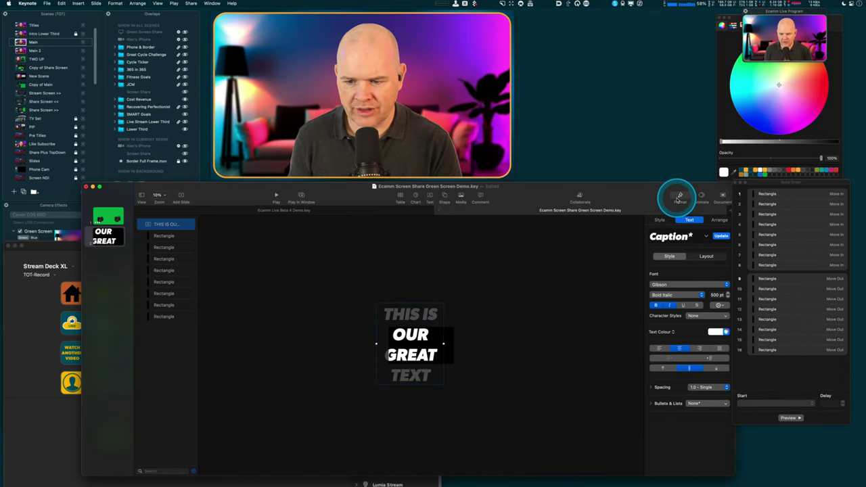
{"action": "left_click_drag", "start_coordinate": [443, 343], "coordinate": [584, 340]}
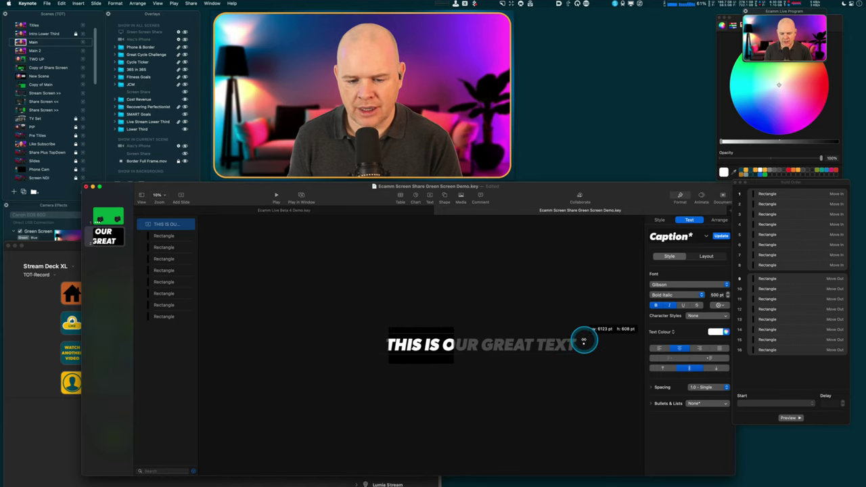
{"action": "left_click_drag", "start_coordinate": [499, 342], "coordinate": [464, 347]}
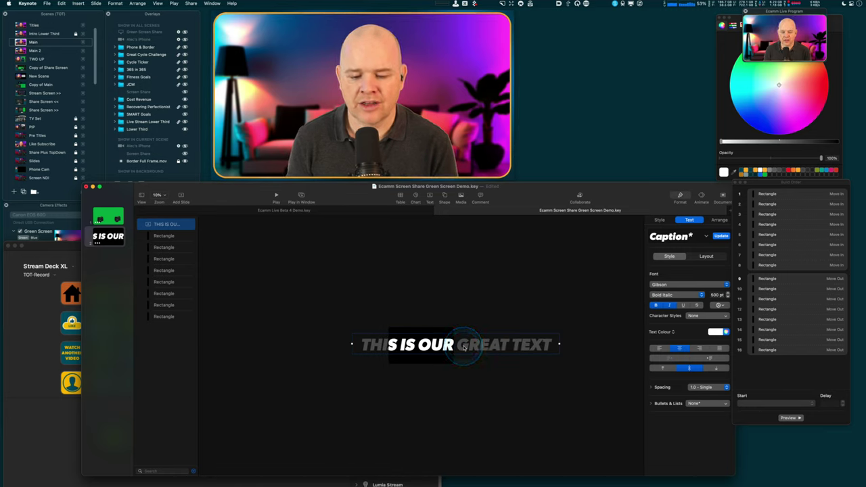
{"action": "left_click_drag", "start_coordinate": [368, 346], "coordinate": [278, 345]}
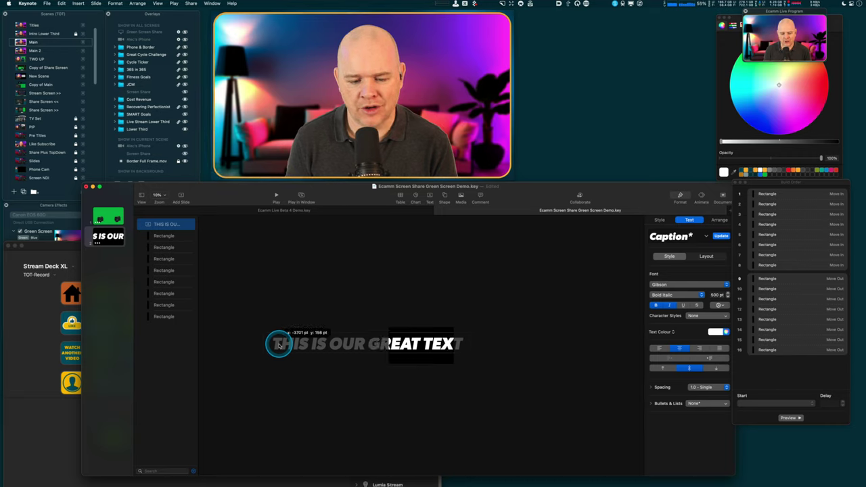
{"action": "left_click_drag", "start_coordinate": [279, 345], "coordinate": [463, 347]}
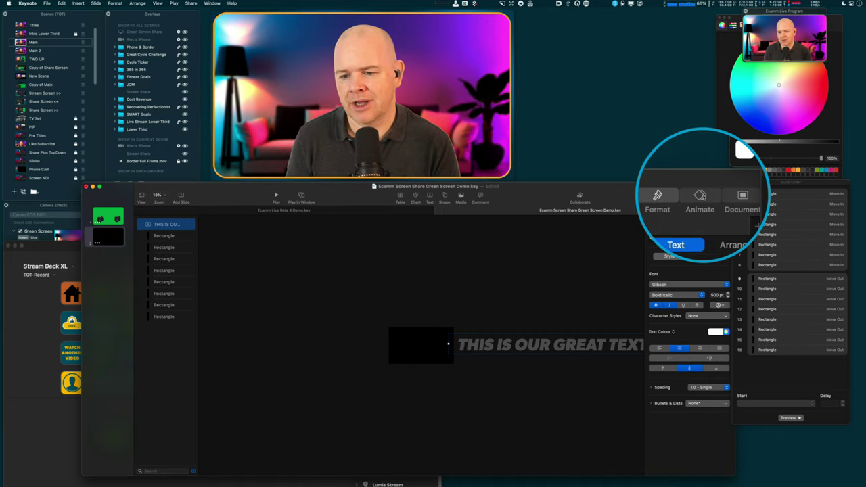
Add a Move action to the text, ending beyond the slide's left edge at about X -6021 pt, Y 186 pt
{"action": "left_click", "coordinate": [702, 197]}
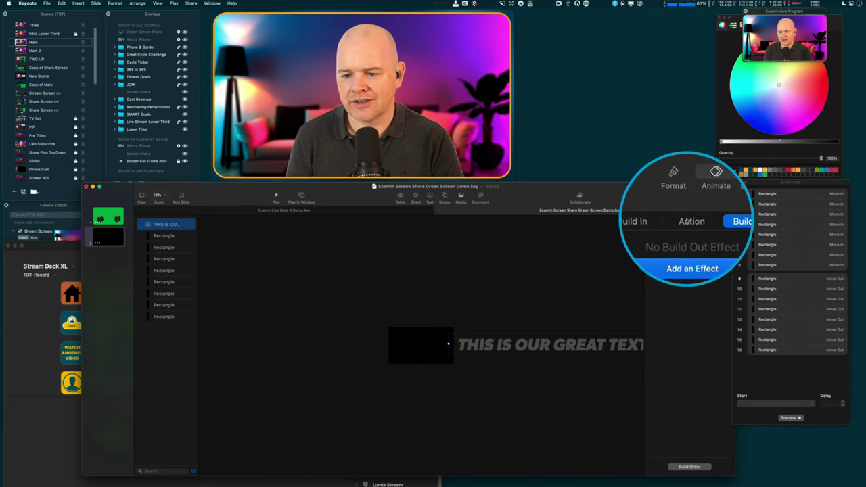
{"action": "left_click", "coordinate": [688, 219]}
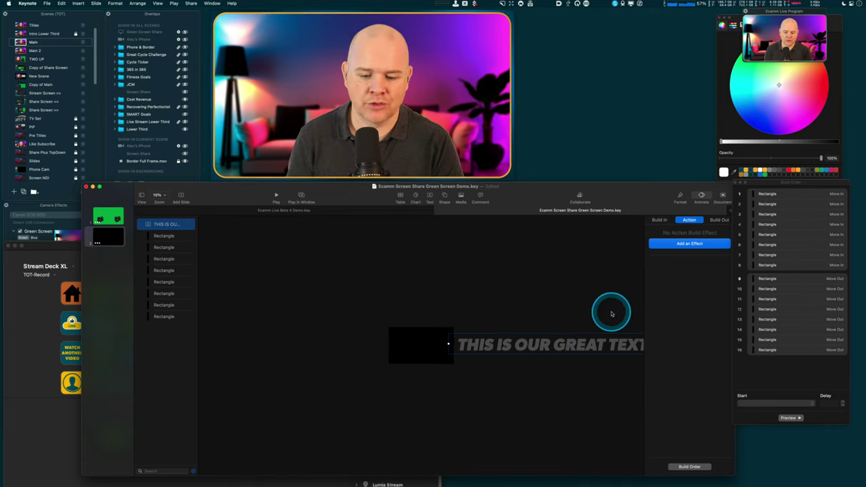
{"action": "left_click", "coordinate": [679, 244]}
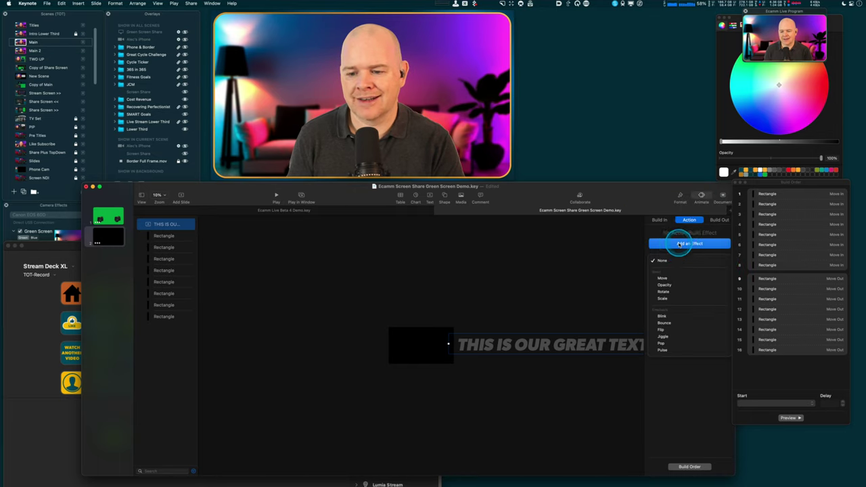
{"action": "left_click", "coordinate": [664, 278]}
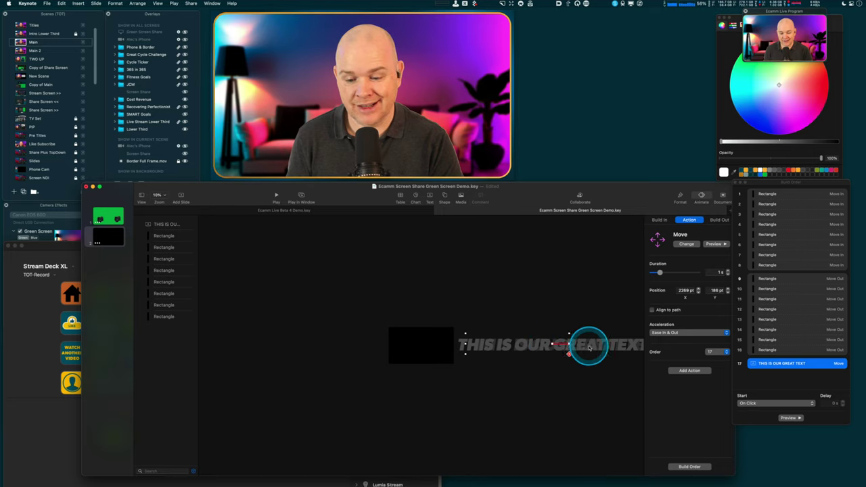
{"action": "key", "text": "ctrl+alt+z"}
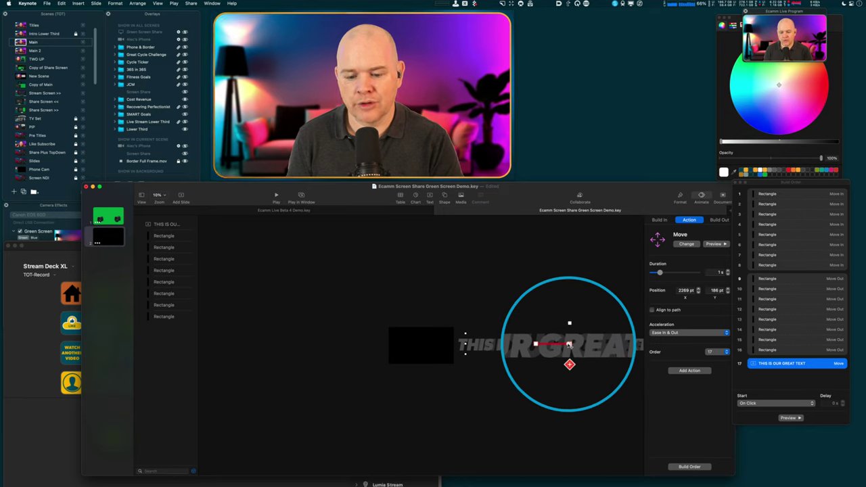
{"action": "key", "text": "ctrl+alt+z"}
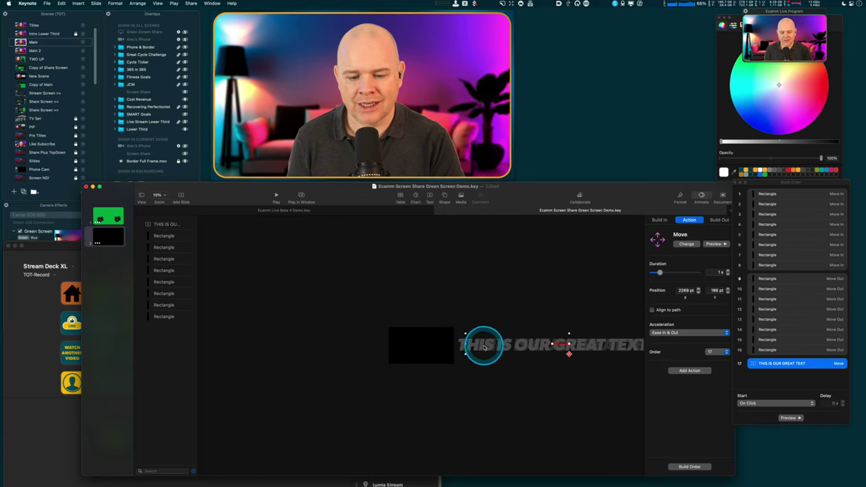
{"action": "left_click_drag", "start_coordinate": [498, 347], "coordinate": [313, 350]}
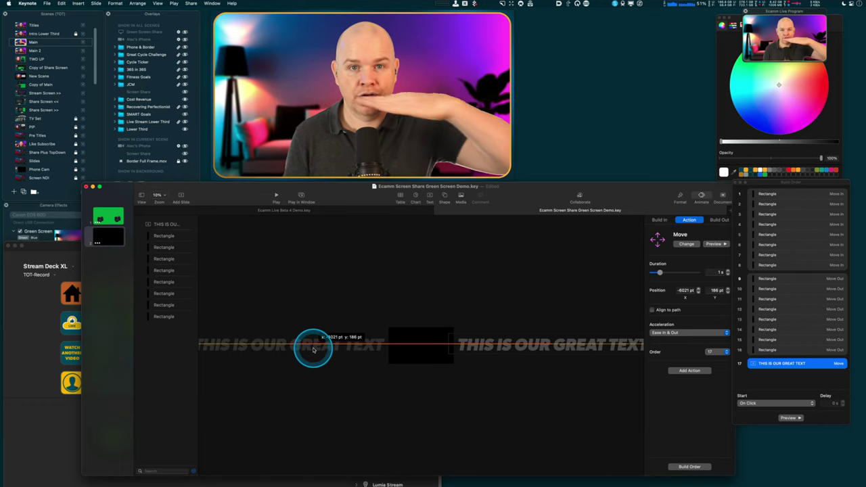
{"action": "left_click_drag", "start_coordinate": [313, 349], "coordinate": [313, 349]}
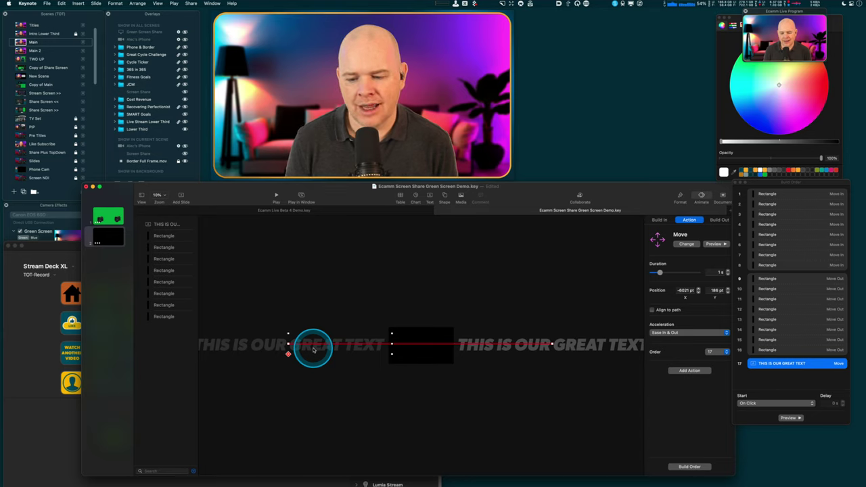
Lengthen the text's Move action to 4 s, previewing its speed along the way
{"action": "left_click", "coordinate": [791, 418]}
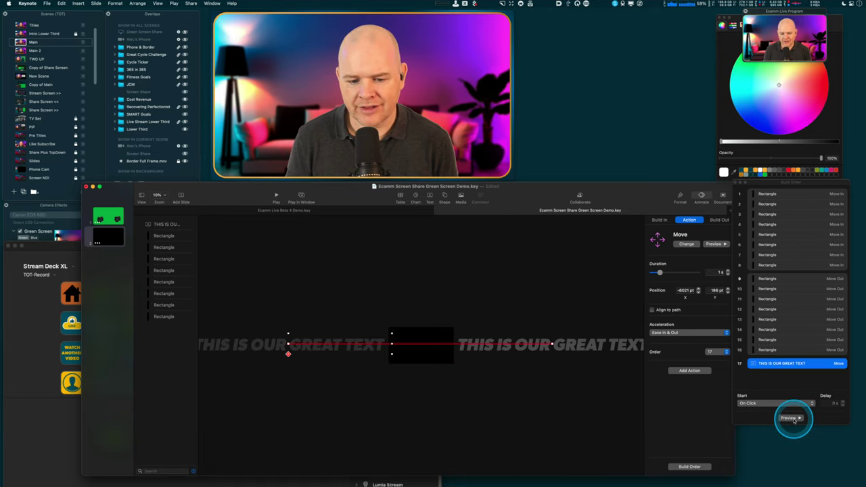
{"action": "left_click", "coordinate": [793, 419]}
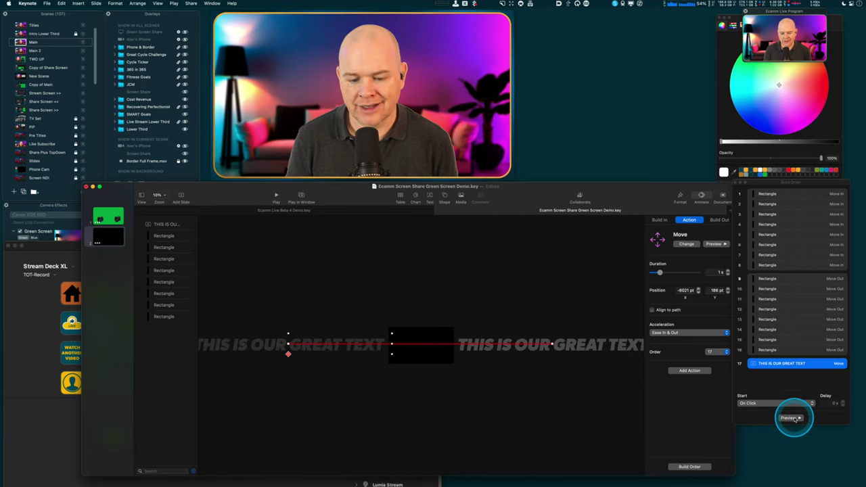
{"action": "left_click", "coordinate": [727, 270]}
{"action": "left_click", "coordinate": [727, 270]}
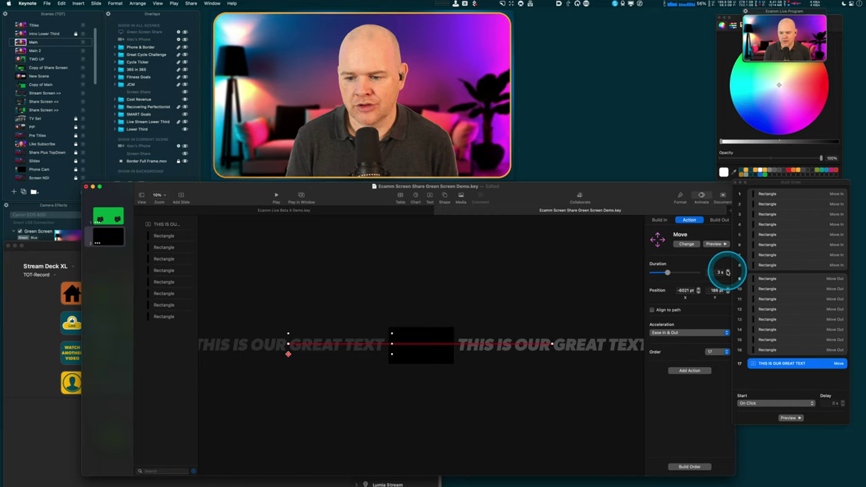
{"action": "left_click", "coordinate": [790, 418]}
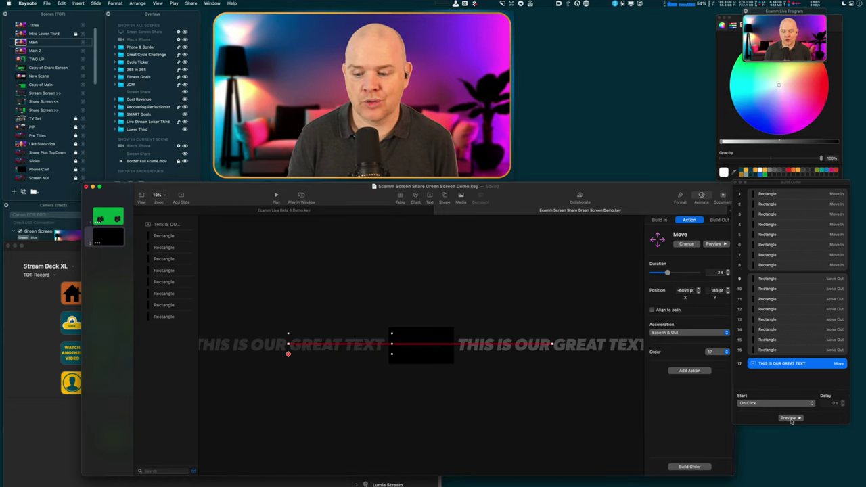
{"action": "left_click", "coordinate": [728, 271]}
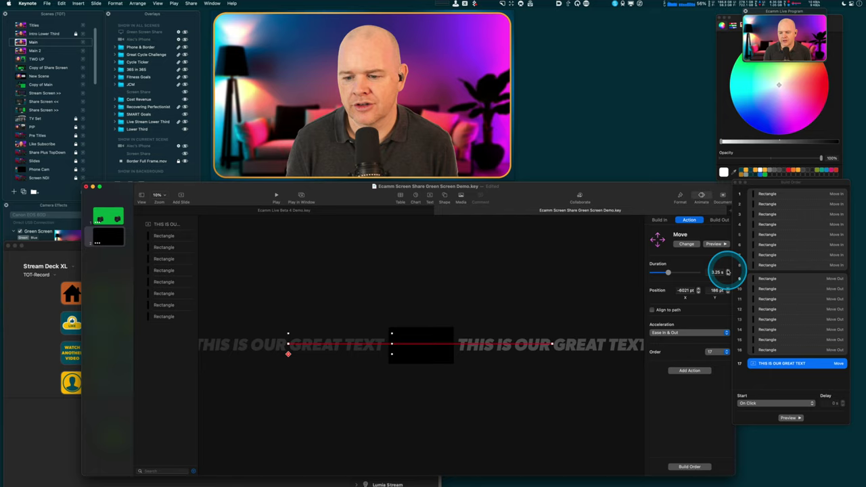
{"action": "left_click", "coordinate": [728, 270]}
{"action": "left_click", "coordinate": [728, 270]}
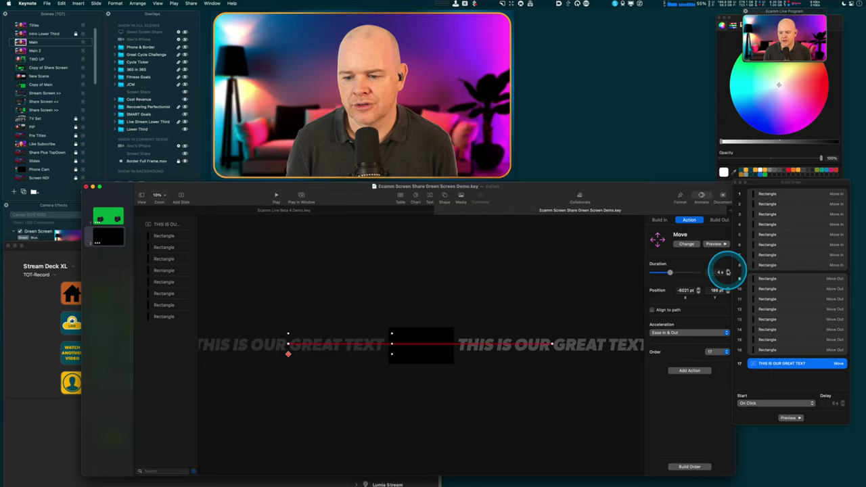
{"action": "left_click", "coordinate": [792, 418]}
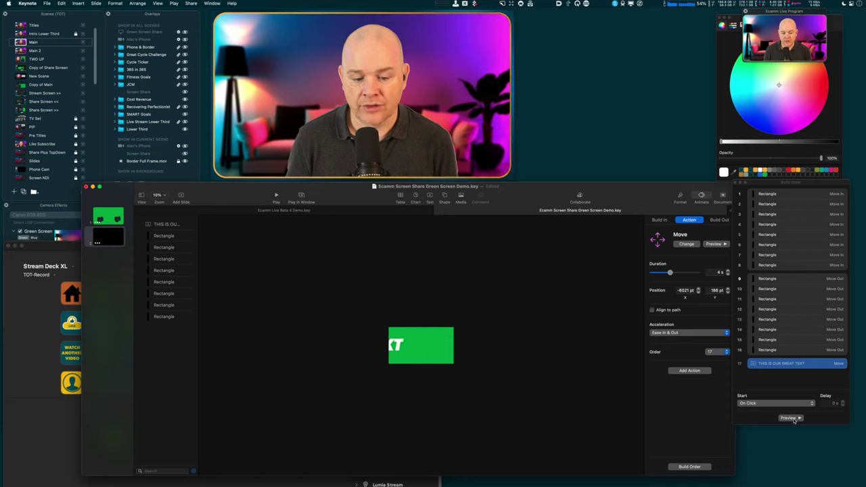
{"action": "left_click", "coordinate": [480, 335]}
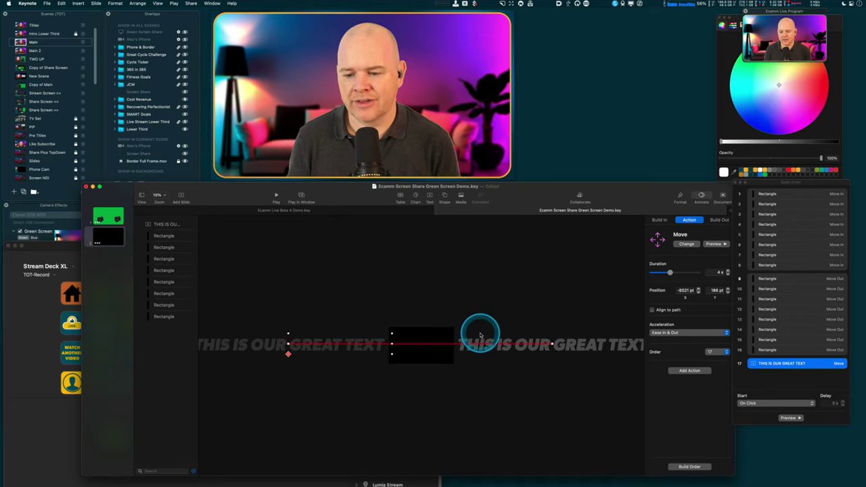
Reorder the text's Move build to position 9, between the rectangles' Move In and Move Out builds
{"action": "left_click", "coordinate": [770, 364]}
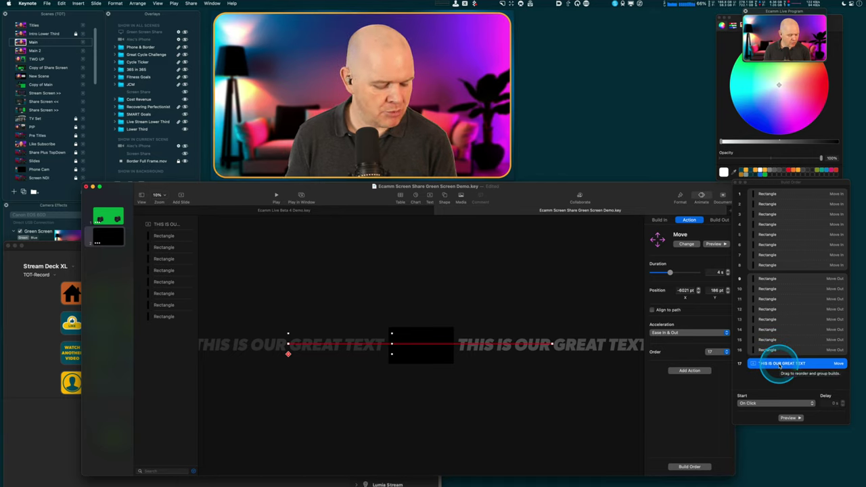
{"action": "left_click_drag", "start_coordinate": [781, 365], "coordinate": [767, 196]}
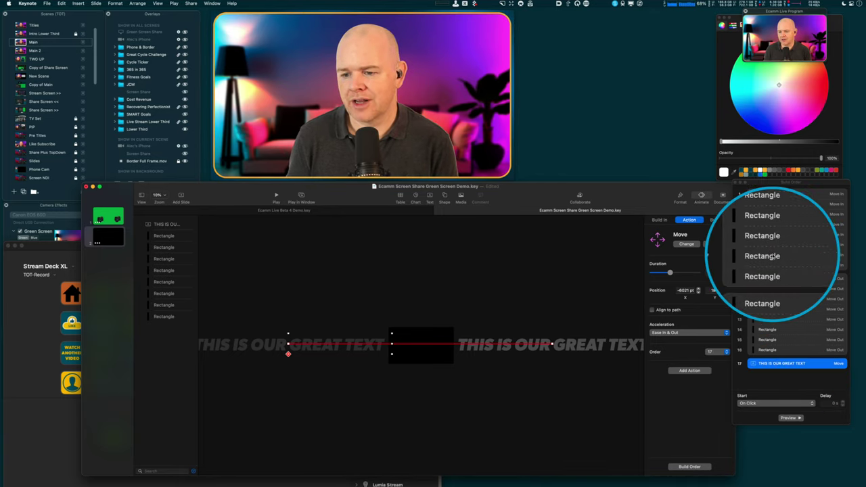
{"action": "left_click_drag", "start_coordinate": [781, 362], "coordinate": [766, 275]}
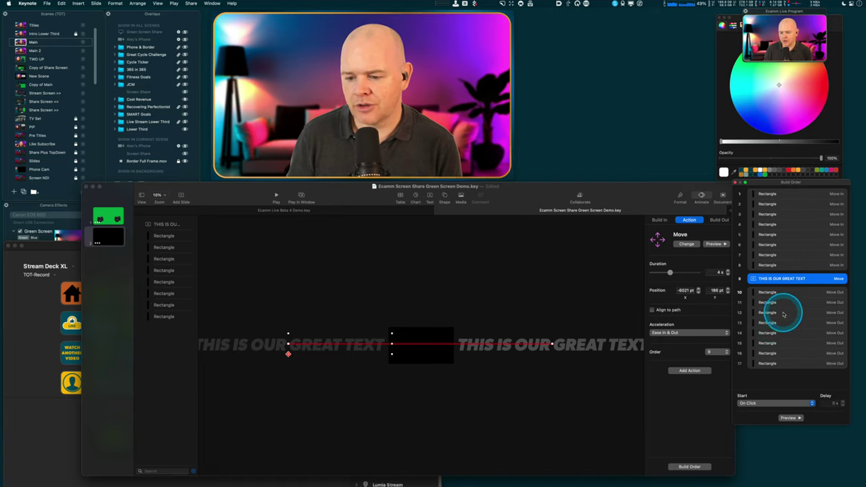
Set the text's Move build to start With Build 1 with a 0.50 s delay
{"action": "left_click", "coordinate": [763, 404]}
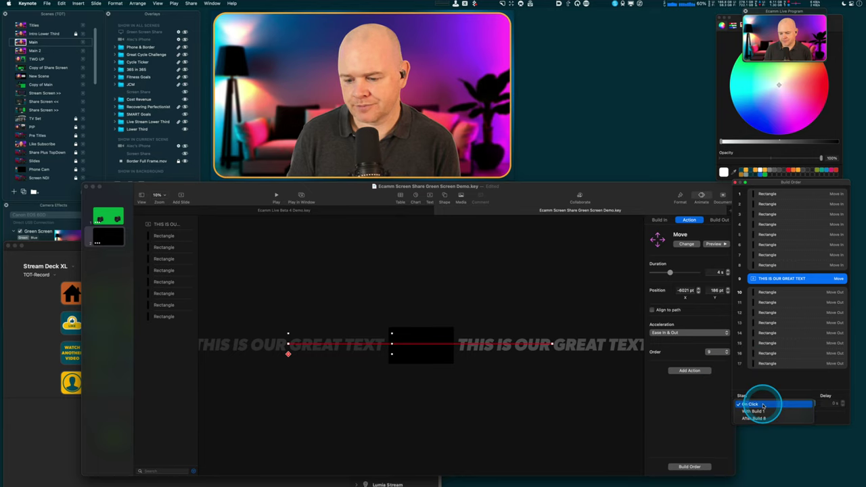
{"action": "left_click", "coordinate": [764, 411]}
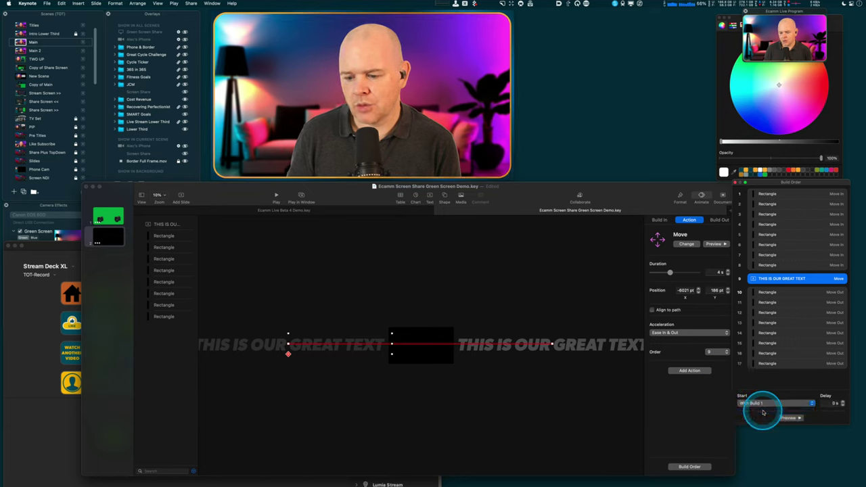
{"action": "left_click", "coordinate": [775, 255]}
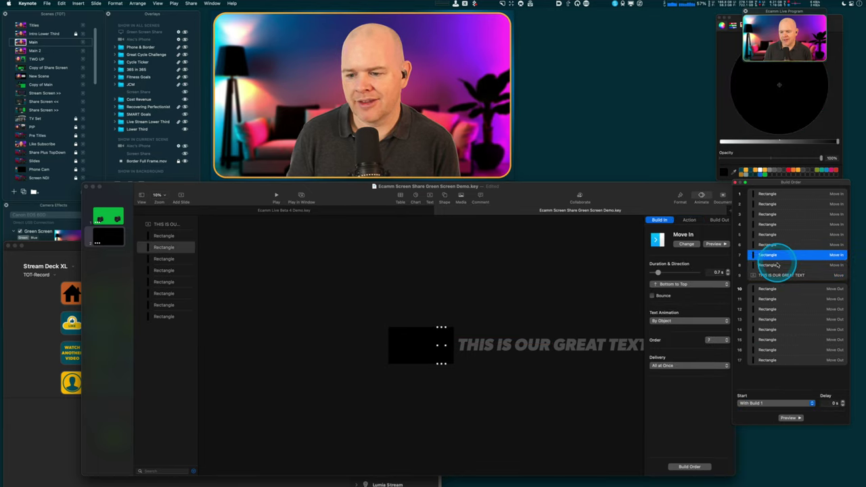
{"action": "left_click", "coordinate": [778, 276]}
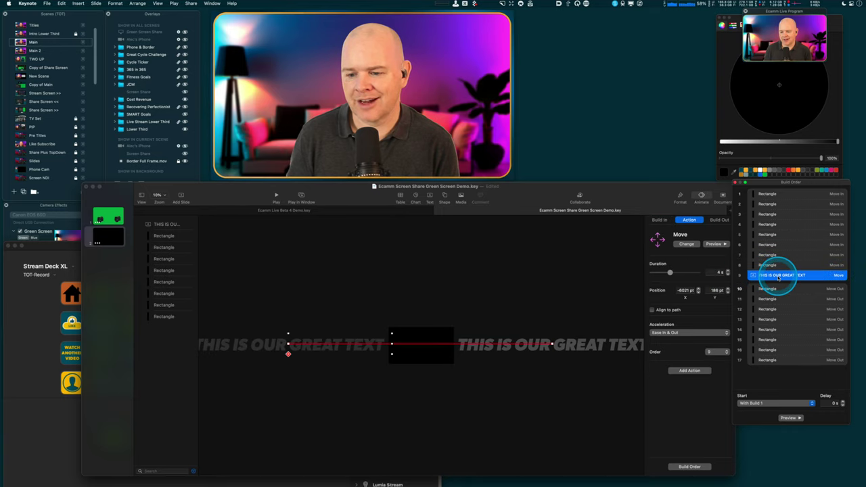
{"action": "left_click", "coordinate": [843, 402]}
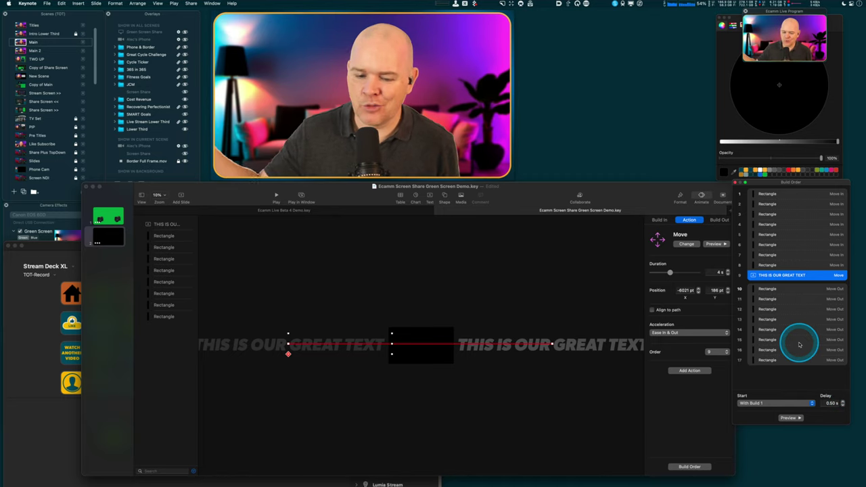
Set the first rectangle Move Out build to start After Build 9
{"action": "left_click", "coordinate": [787, 288]}
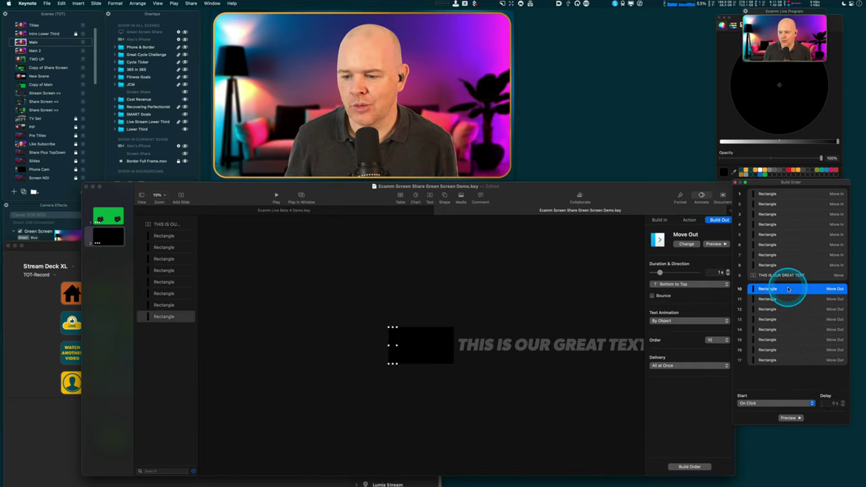
{"action": "left_click", "coordinate": [814, 403]}
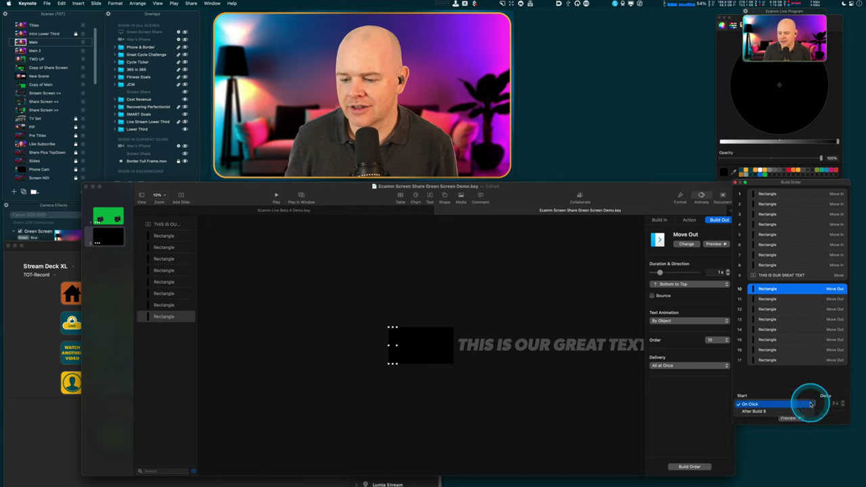
{"action": "left_click", "coordinate": [805, 410]}
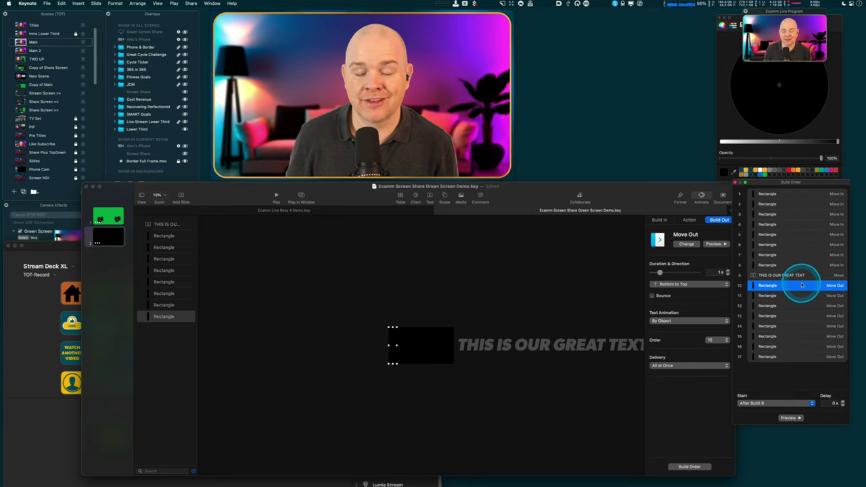
Preview the full build sequence to check the timing of the strips and the sliding text
{"action": "left_click", "coordinate": [491, 348]}
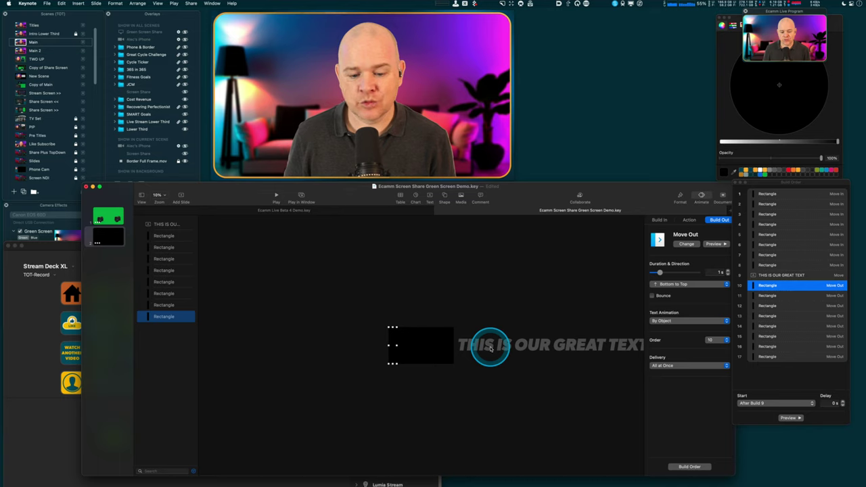
{"action": "left_click", "coordinate": [789, 419]}
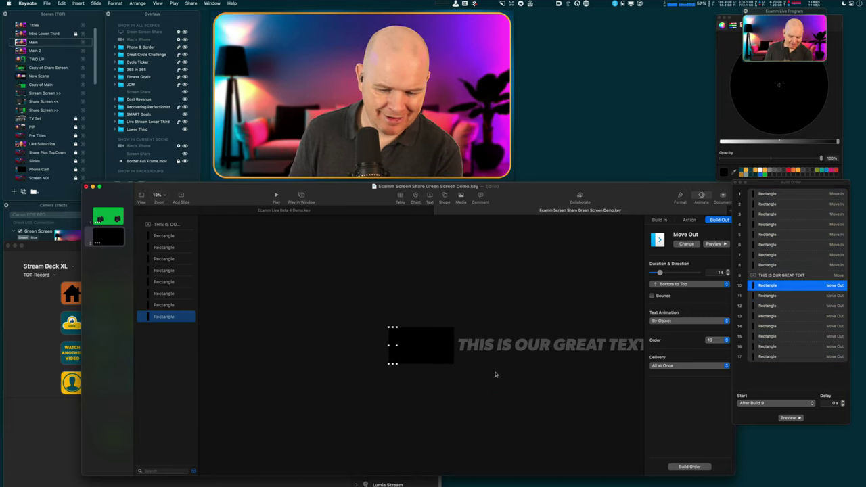
{"action": "left_click", "coordinate": [789, 418]}
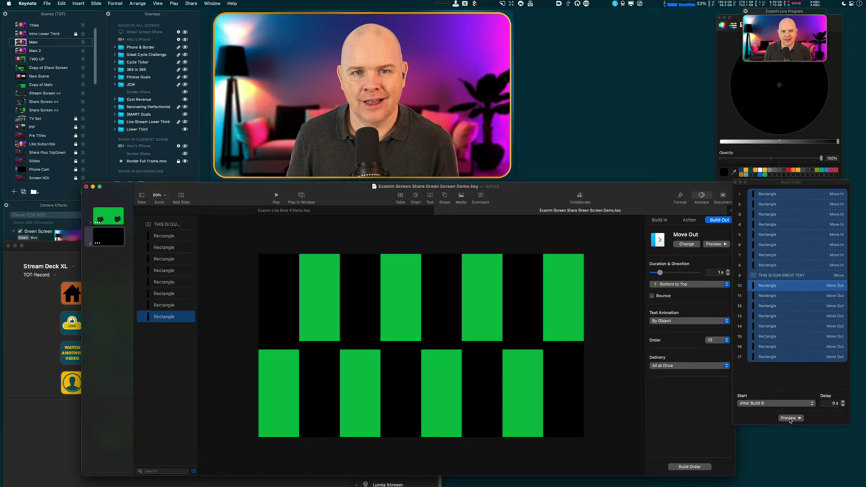
{"action": "left_click", "coordinate": [789, 418]}
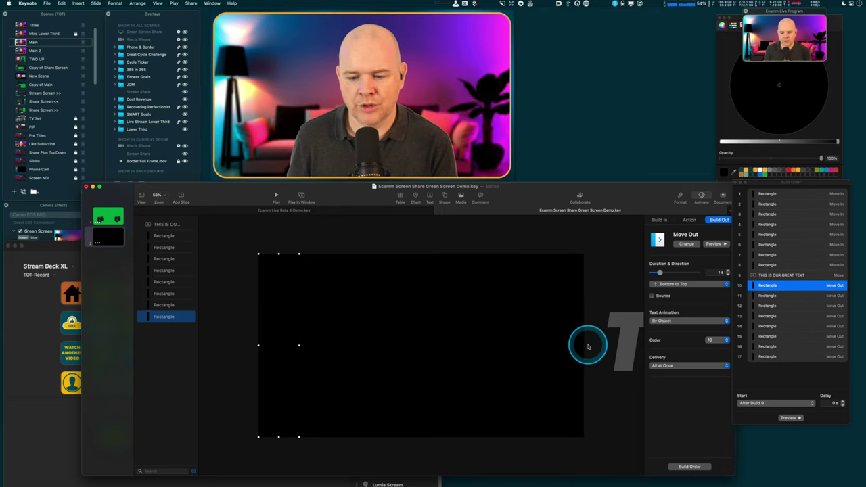
Recolour the sliding text with the saved green-screen green swatch, and shift the colour picker and document windows clear of other windows
{"action": "left_click", "coordinate": [624, 351]}
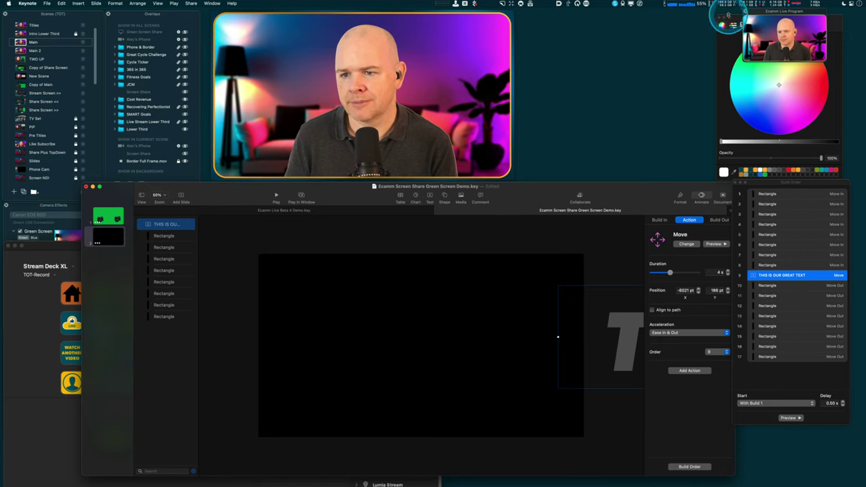
{"action": "left_click_drag", "start_coordinate": [738, 19], "coordinate": [618, 18]}
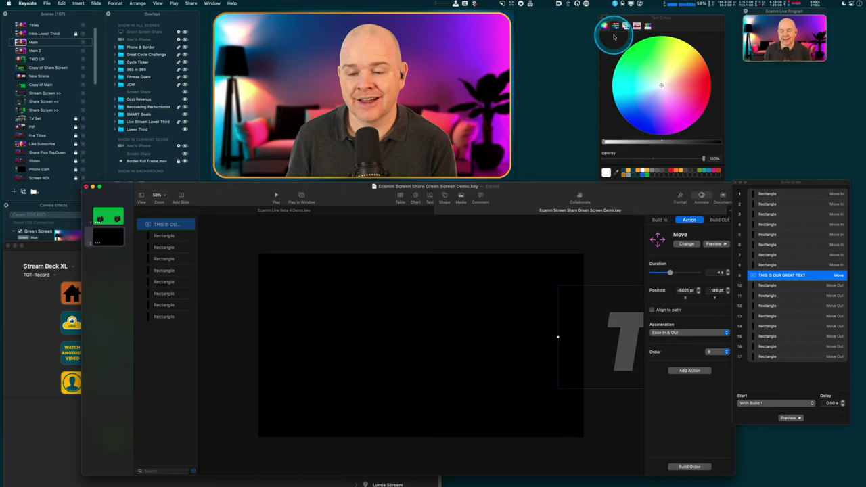
{"action": "left_click", "coordinate": [634, 143]}
{"action": "left_click", "coordinate": [646, 177]}
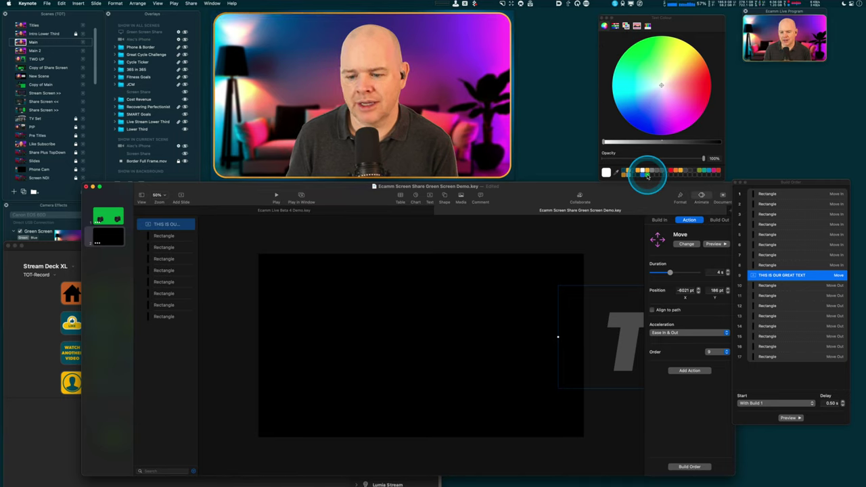
{"action": "left_click", "coordinate": [680, 195]}
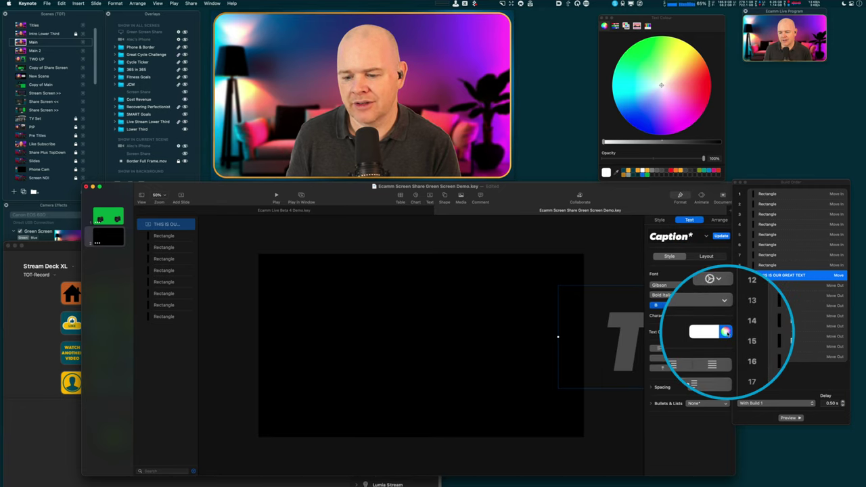
{"action": "left_click", "coordinate": [648, 175]}
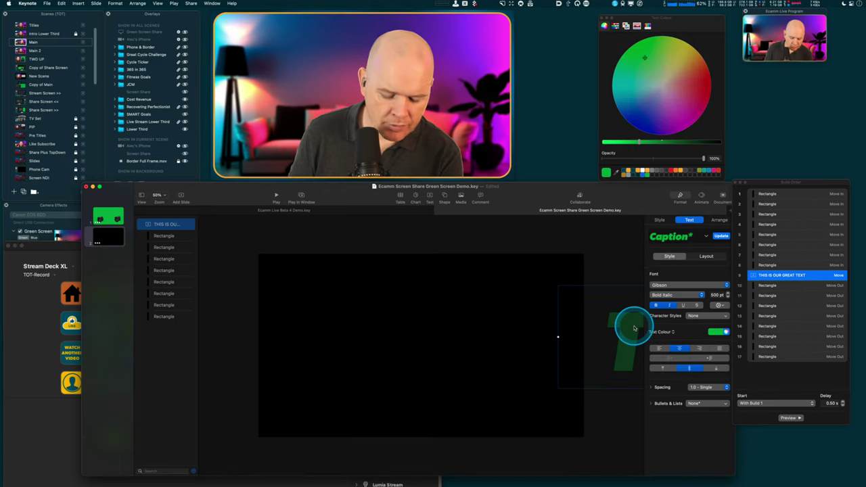
{"action": "key", "text": "super+less"}
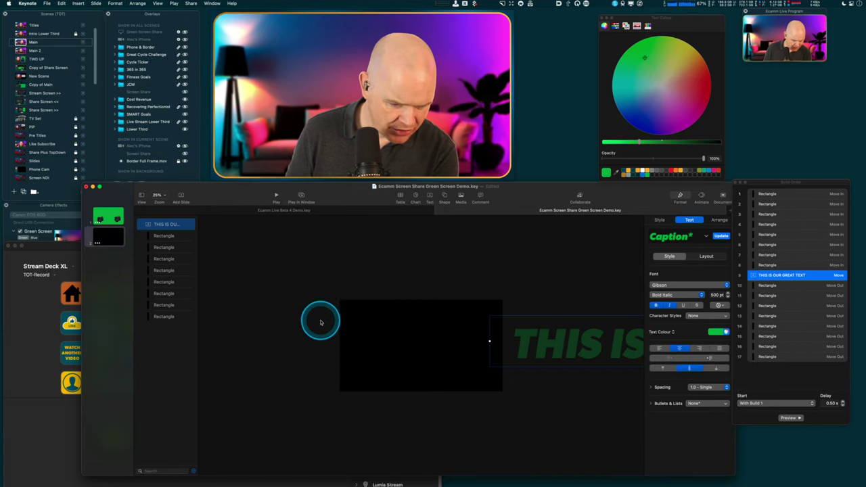
{"action": "left_click", "coordinate": [318, 319]}
{"action": "left_click", "coordinate": [551, 332]}
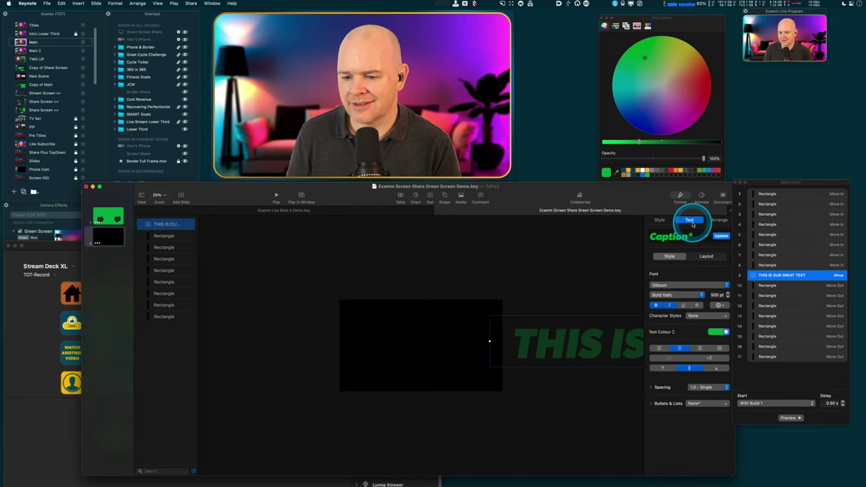
{"action": "left_click_drag", "start_coordinate": [640, 196], "coordinate": [603, 186]}
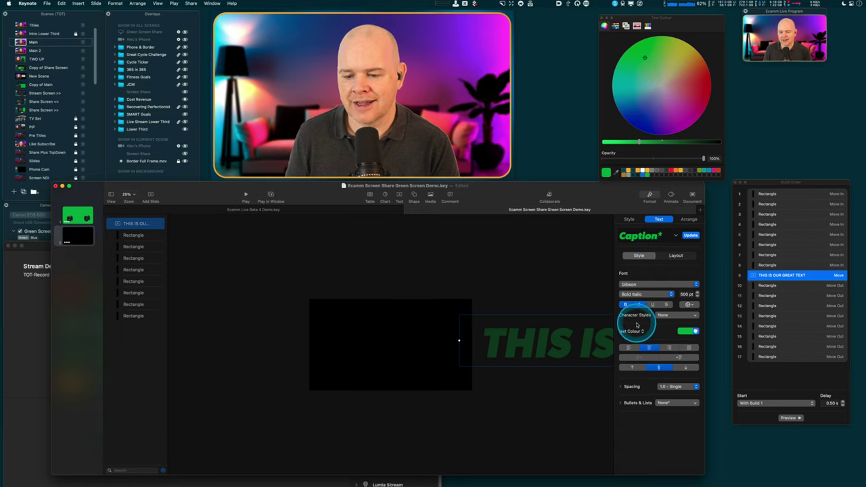
Try a red 5 pt line border on the text box
{"action": "left_click", "coordinate": [630, 221]}
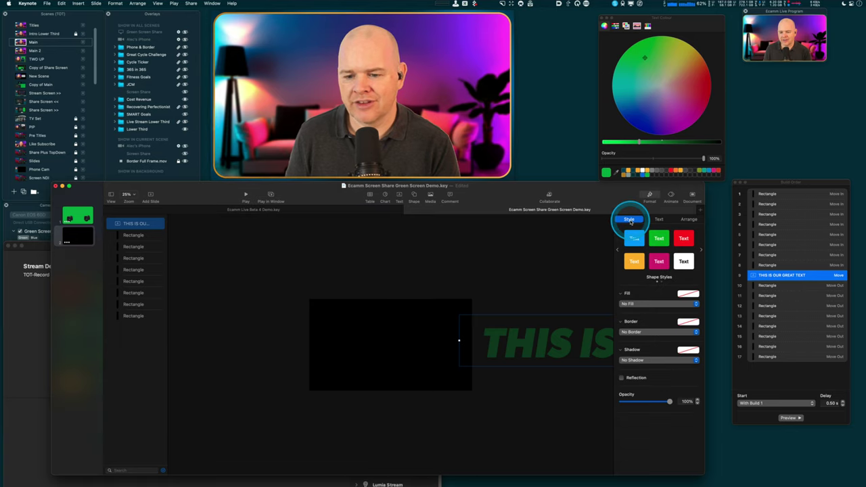
{"action": "left_click", "coordinate": [632, 332]}
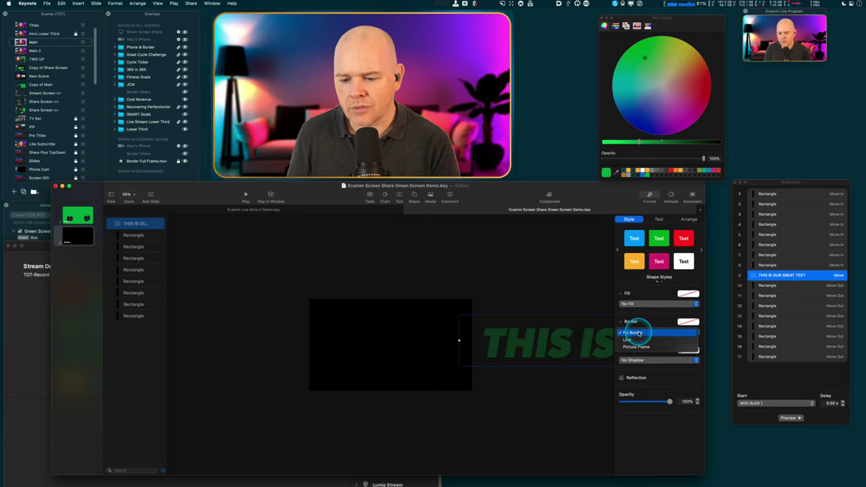
{"action": "left_click", "coordinate": [638, 339]}
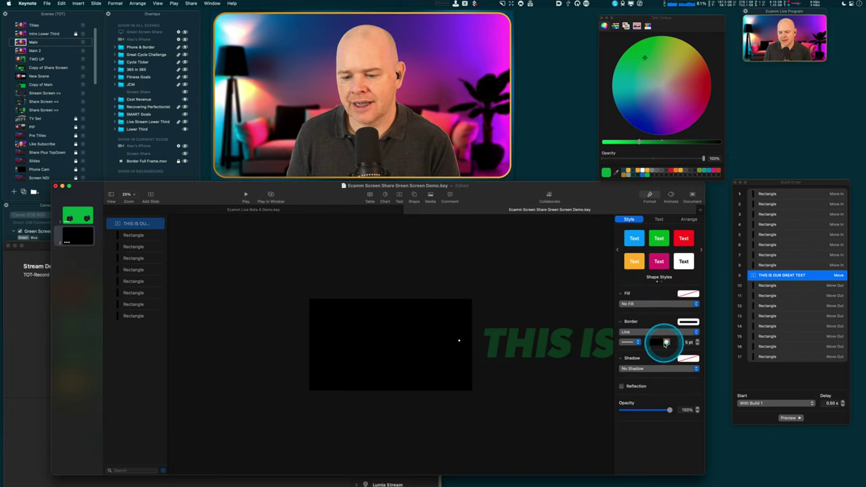
{"action": "left_click", "coordinate": [661, 343]}
{"action": "left_click", "coordinate": [677, 367]}
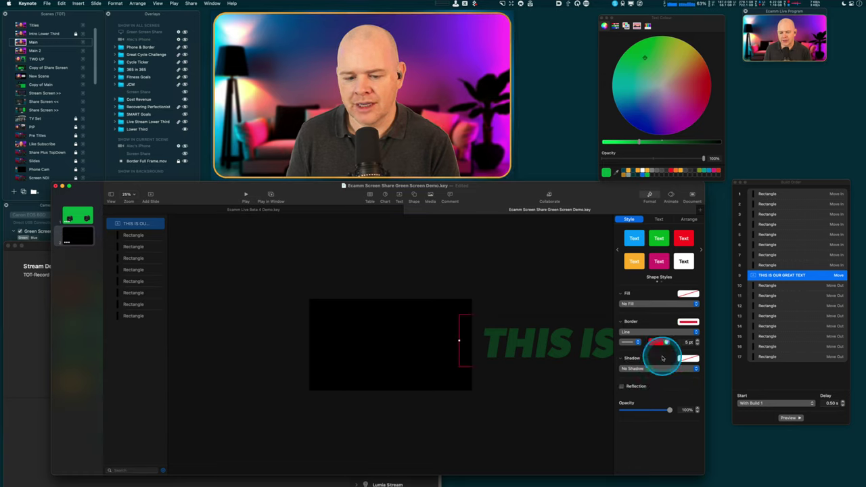
{"action": "mouse_move", "coordinate": [498, 307]}
{"action": "left_mouse_down"}
{"action": "mouse_move", "coordinate": [515, 315]}
{"action": "mouse_move", "coordinate": [476, 315]}
{"action": "mouse_move", "coordinate": [485, 368]}
{"action": "left_mouse_up"}
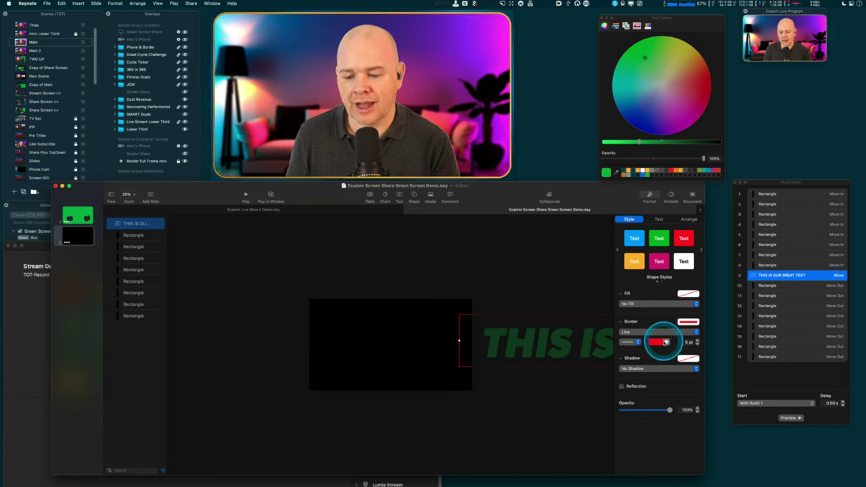
Try a drop shadow on the text box, and remove both the shadow and the line border
{"action": "left_click", "coordinate": [662, 368]}
{"action": "left_click", "coordinate": [650, 375]}
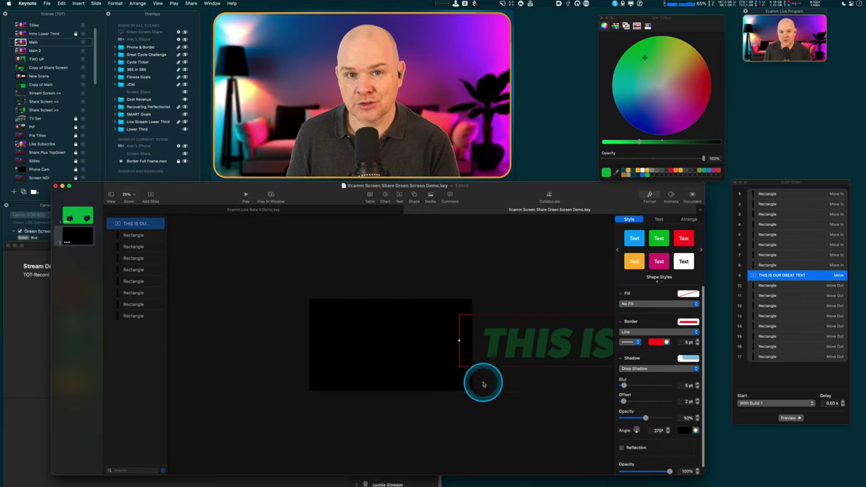
{"action": "left_click", "coordinate": [639, 368]}
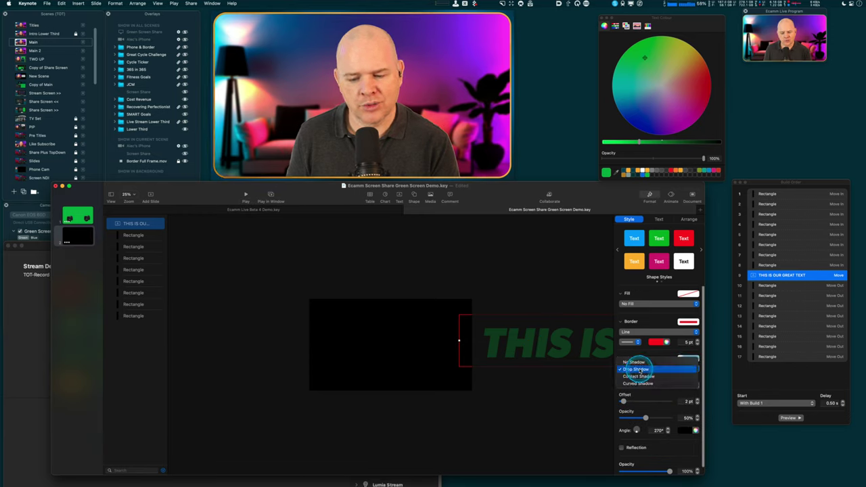
{"action": "left_click", "coordinate": [636, 362]}
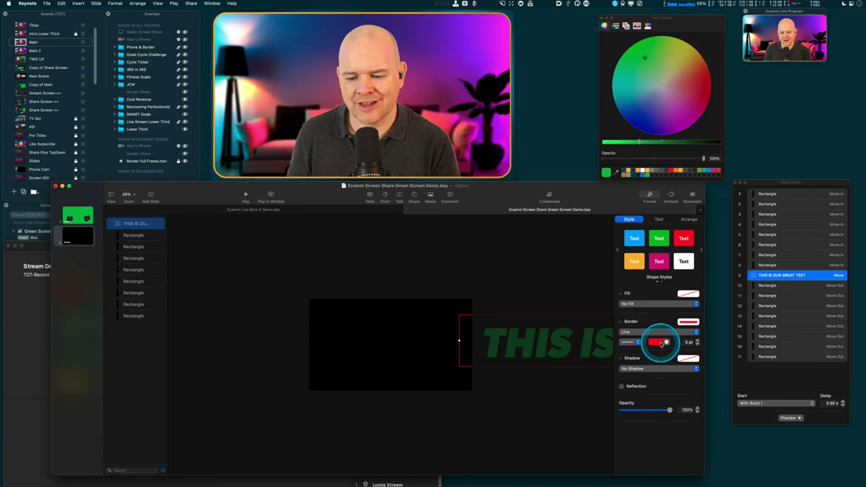
{"action": "left_click", "coordinate": [628, 332]}
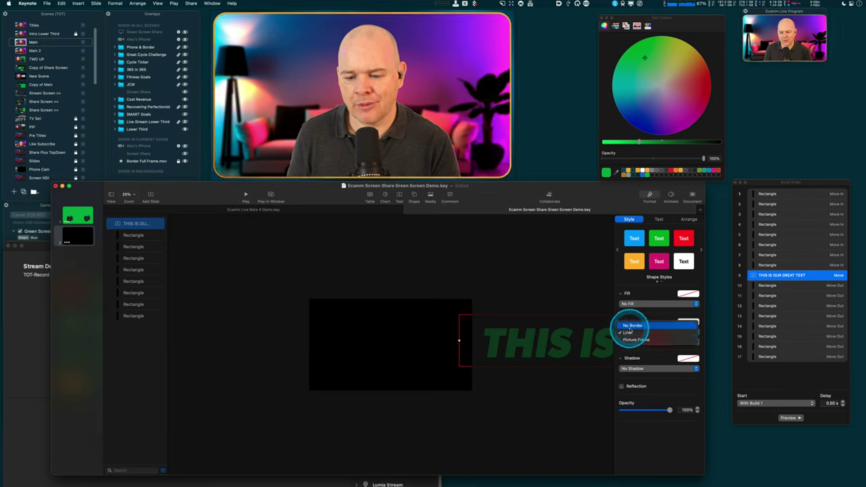
{"action": "left_click", "coordinate": [632, 309]}
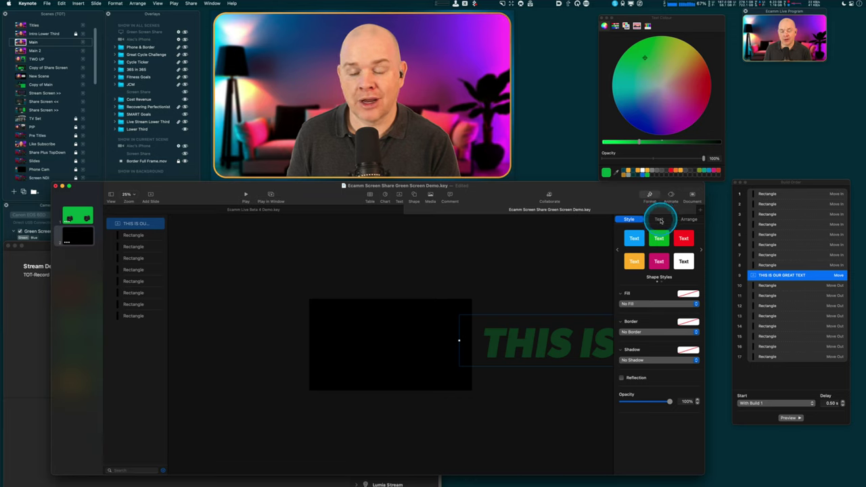
Turn on a character outline for the sliding text and colour it white
{"action": "left_click", "coordinate": [659, 220]}
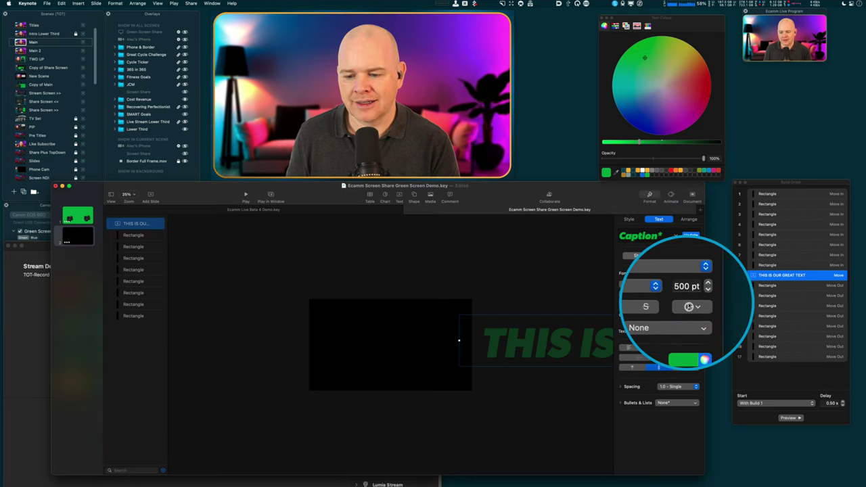
{"action": "left_click", "coordinate": [690, 305]}
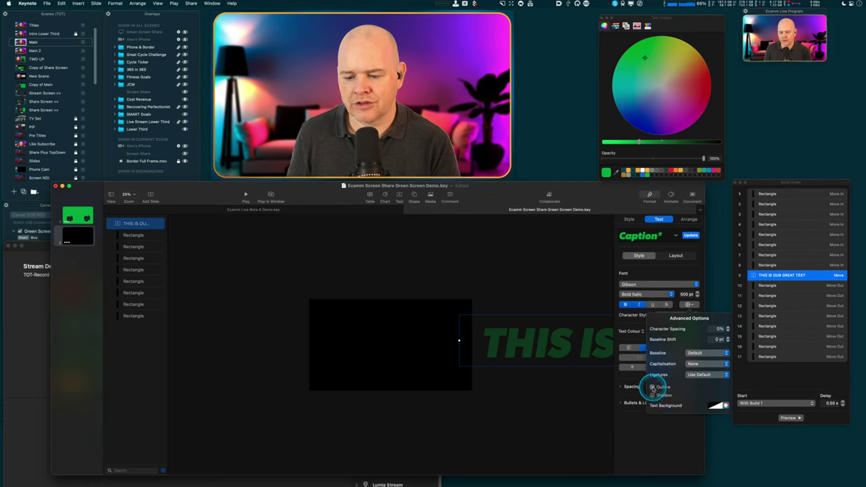
{"action": "left_click", "coordinate": [652, 388]}
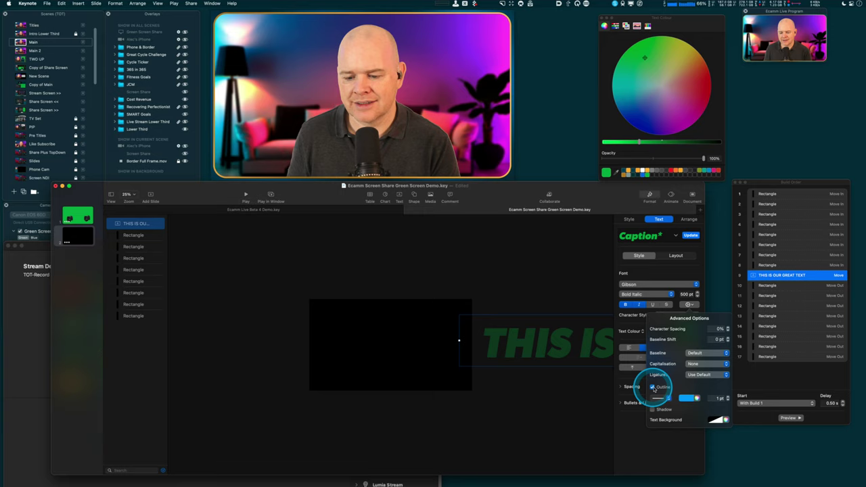
{"action": "left_click", "coordinate": [690, 399]}
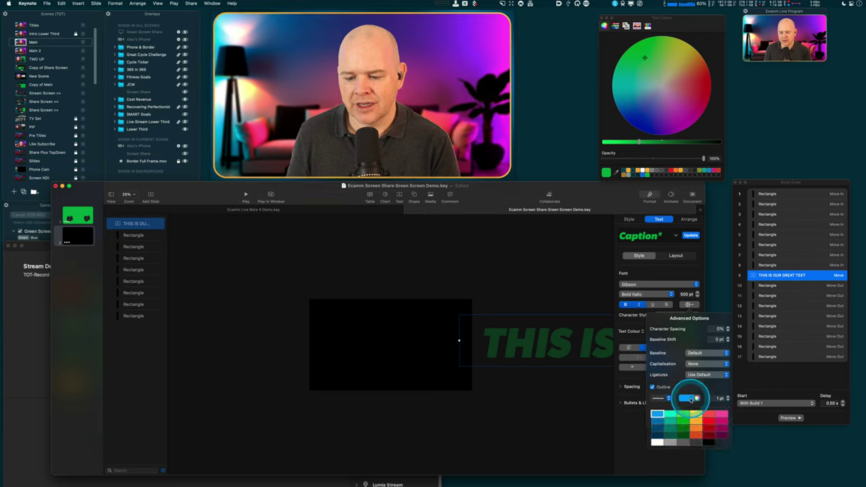
{"action": "left_click", "coordinate": [657, 443]}
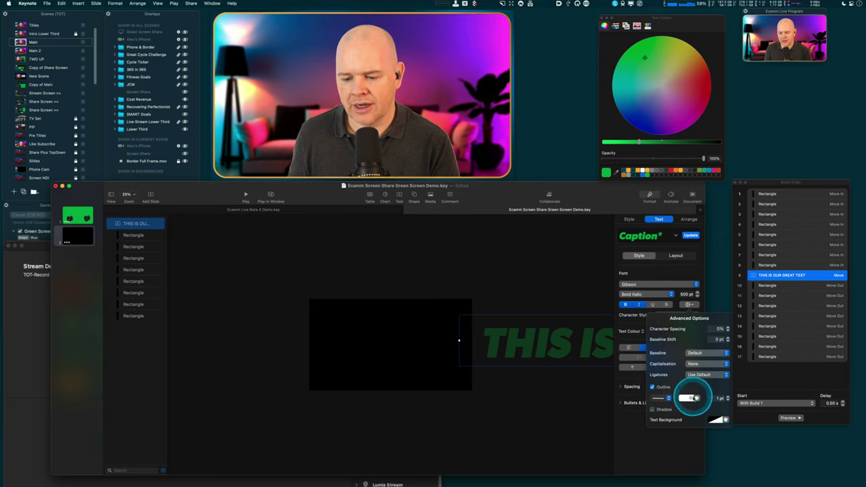
Thicken the white outline around the sliding text's letters, and inspect it with the slide zoomed to 50%
{"action": "left_click", "coordinate": [728, 397]}
{"action": "left_click", "coordinate": [729, 397]}
{"action": "left_click", "coordinate": [728, 397]}
{"action": "left_click", "coordinate": [728, 397]}
{"action": "left_click", "coordinate": [727, 396]}
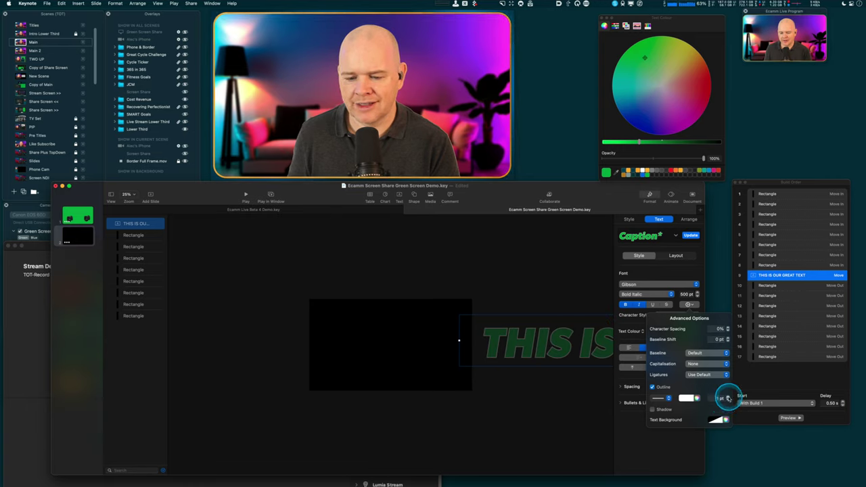
{"action": "left_click_drag", "start_coordinate": [573, 188], "coordinate": [581, 181]}
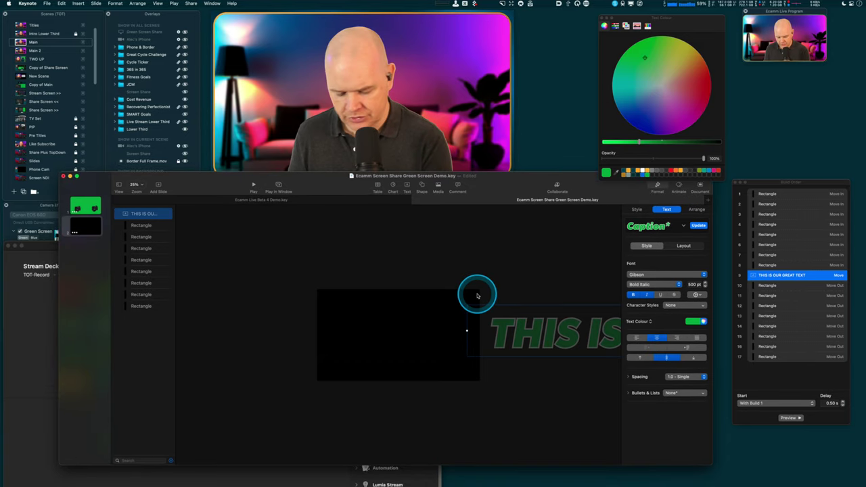
{"action": "key", "text": "super+shift+period"}
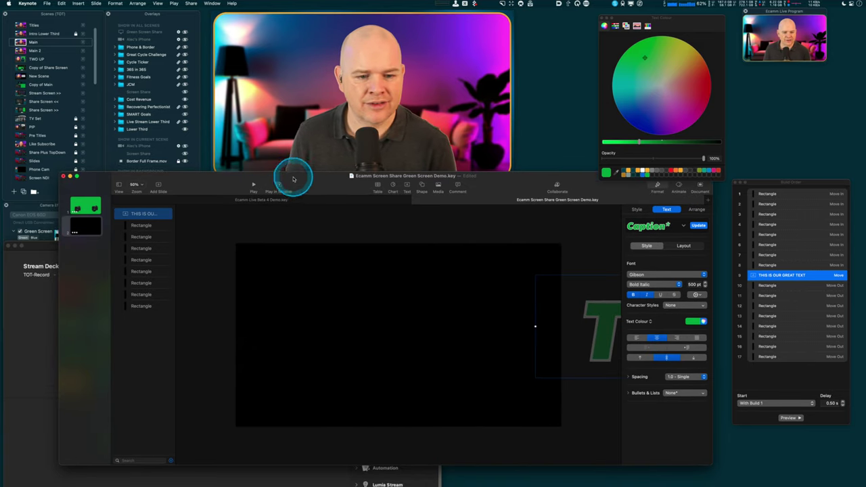
Start the slideshow in a window and shrink that window so it sits below the camera preview
{"action": "left_click_drag", "start_coordinate": [290, 175], "coordinate": [309, 195]}
{"action": "left_click", "coordinate": [290, 202]}
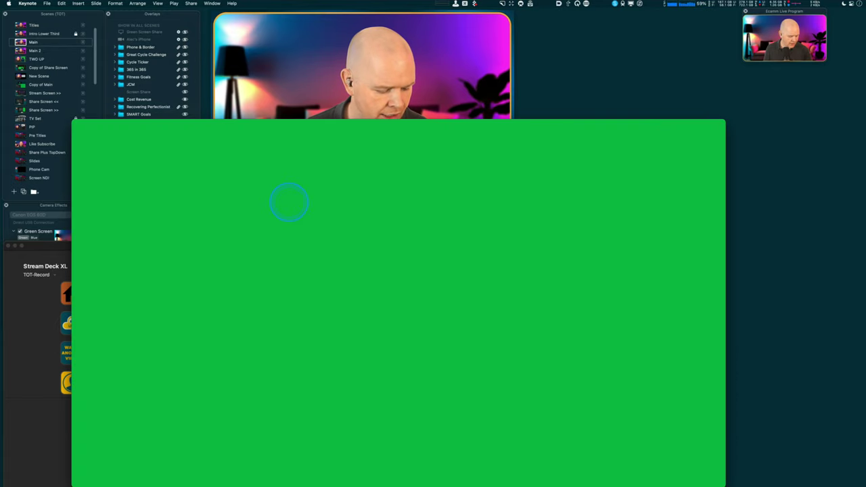
{"action": "left_click_drag", "start_coordinate": [116, 122], "coordinate": [271, 199]}
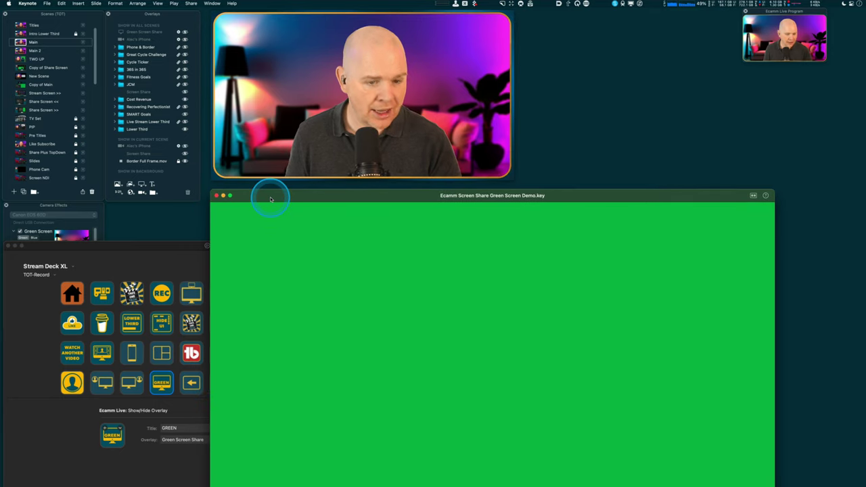
Run the outlined text transition over the camera picture with the Green Screen Share overlay on, and end the slideshow
{"action": "mouse_move", "coordinate": [292, 110]}
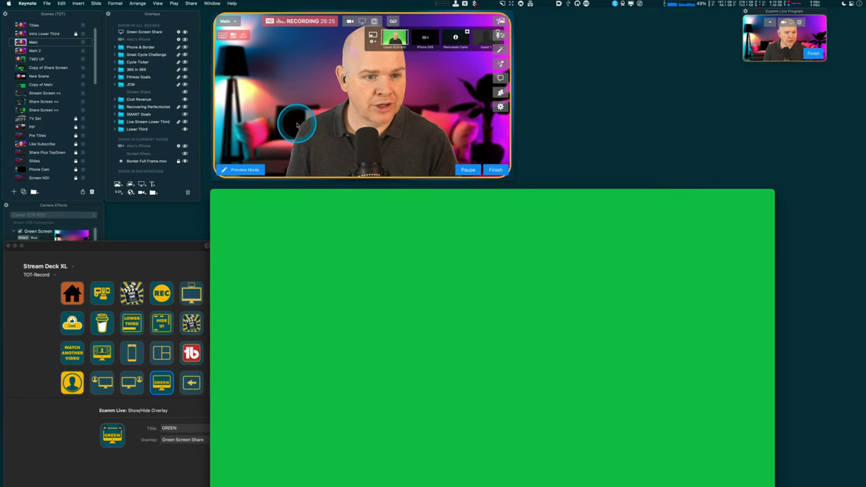
{"action": "left_click", "coordinate": [501, 310]}
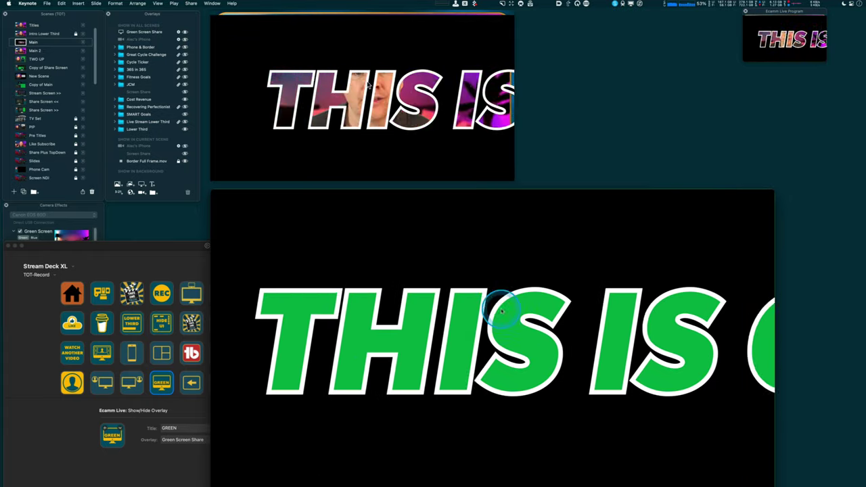
{"action": "left_click", "coordinate": [501, 311]}
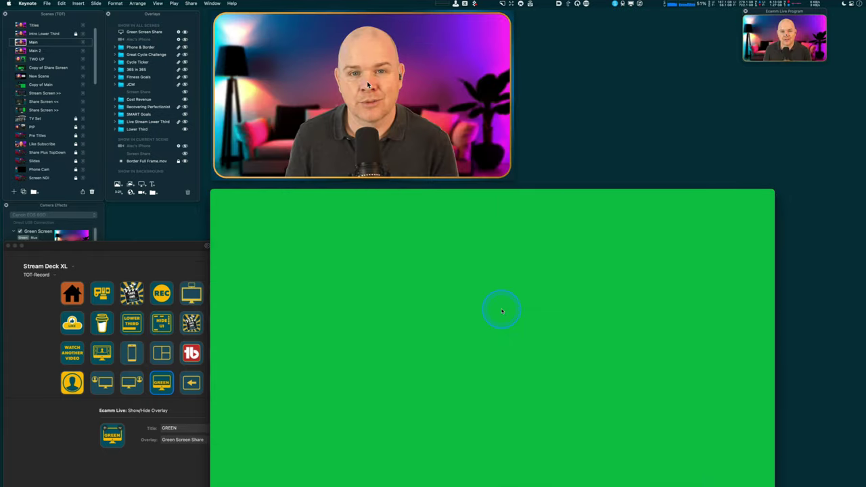
{"action": "left_click", "coordinate": [502, 309]}
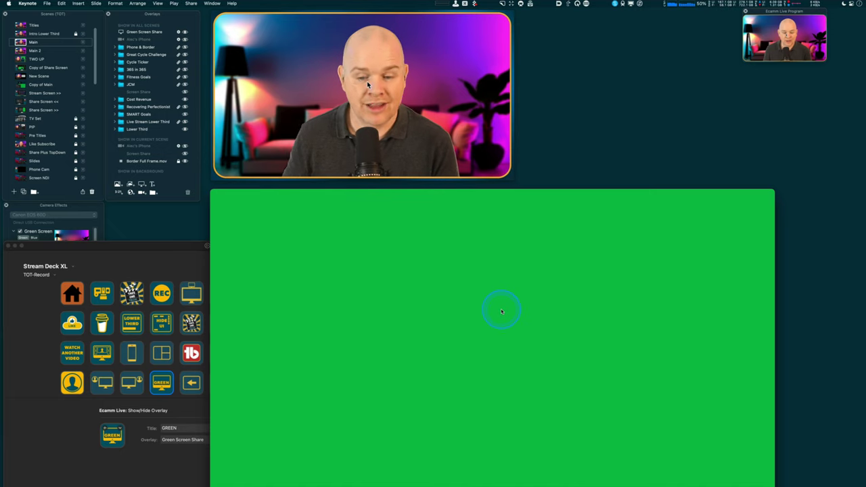
{"action": "left_click", "coordinate": [502, 308]}
{"action": "left_click", "coordinate": [739, 308]}
Select the sliding text's Move action in the build order and lengthen its duration to 6.5 s
{"action": "left_click_drag", "start_coordinate": [687, 203], "coordinate": [612, 187]}
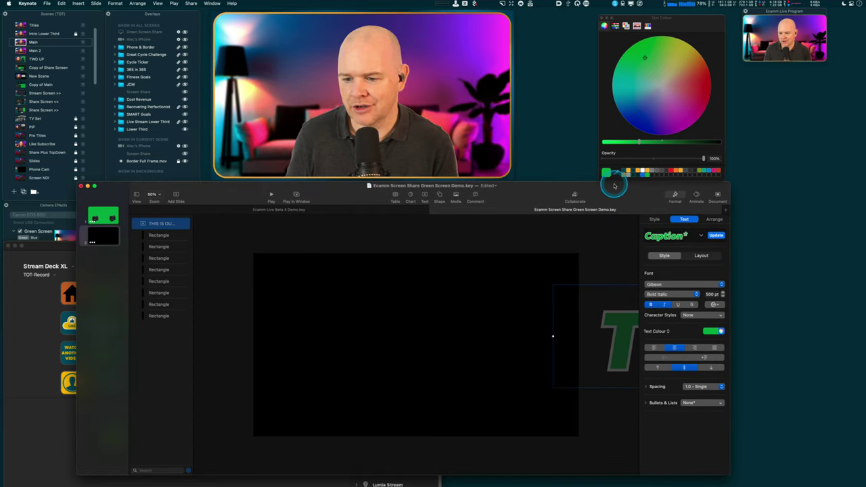
{"action": "left_click", "coordinate": [696, 195]}
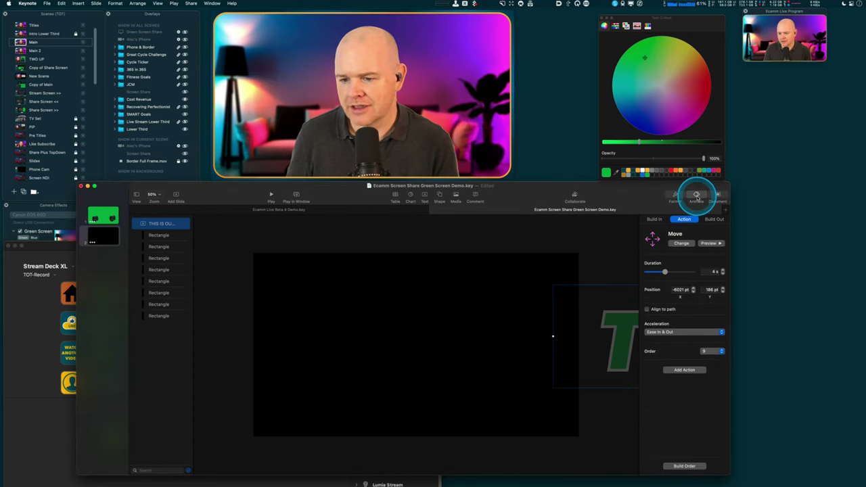
{"action": "left_click", "coordinate": [695, 467]}
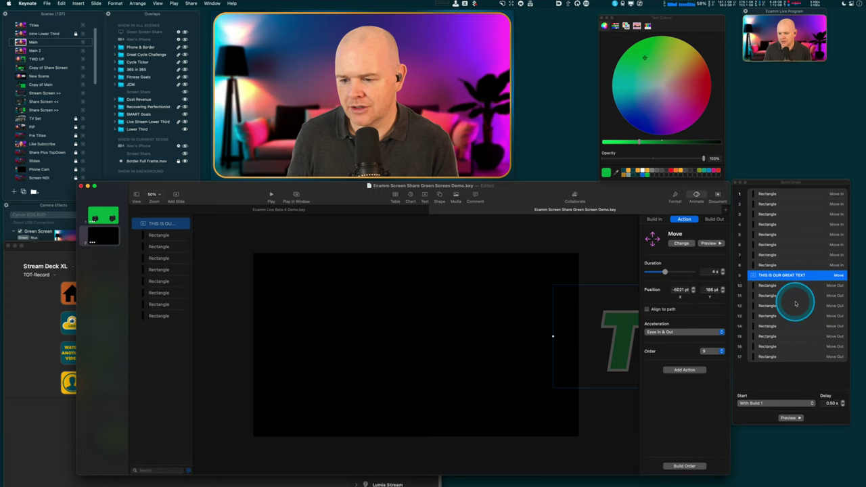
{"action": "left_click", "coordinate": [801, 277]}
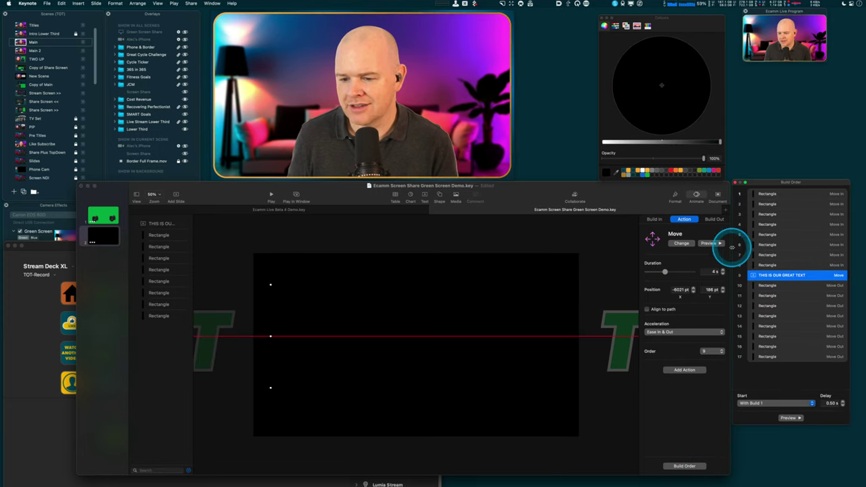
{"action": "left_click", "coordinate": [722, 270]}
{"action": "left_click", "coordinate": [723, 270]}
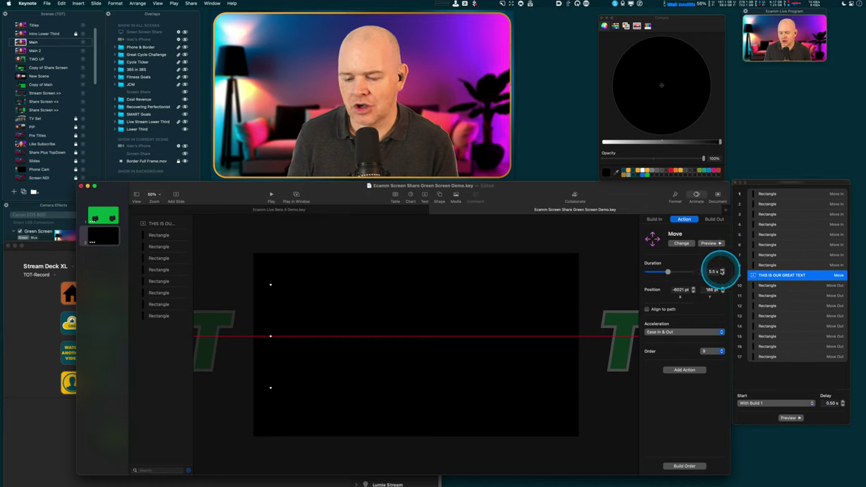
{"action": "left_click", "coordinate": [722, 270]}
{"action": "left_click", "coordinate": [723, 270]}
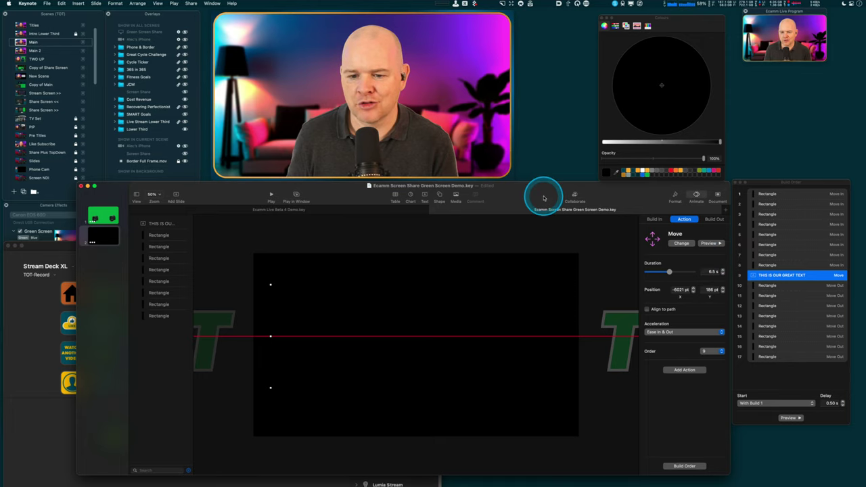
Restart the slideshow in a window and resize it to clear the camera preview and the Stream Deck window
{"action": "left_click_drag", "start_coordinate": [536, 190], "coordinate": [562, 192]}
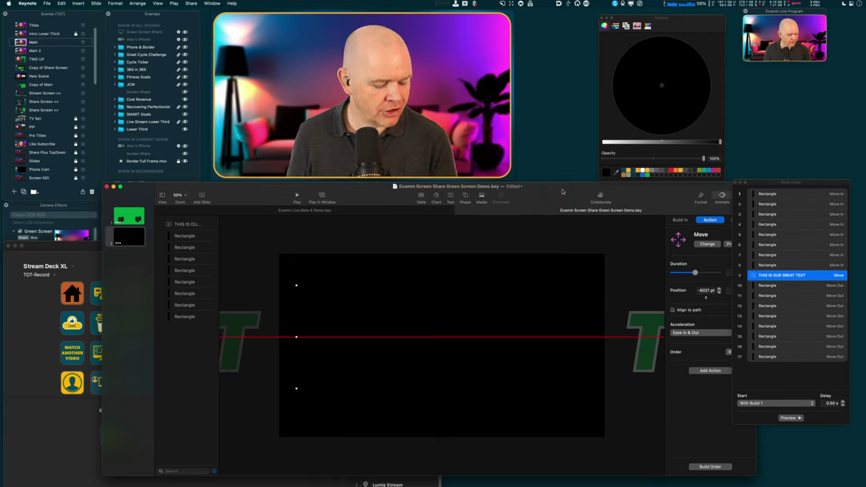
{"action": "left_click", "coordinate": [322, 196]}
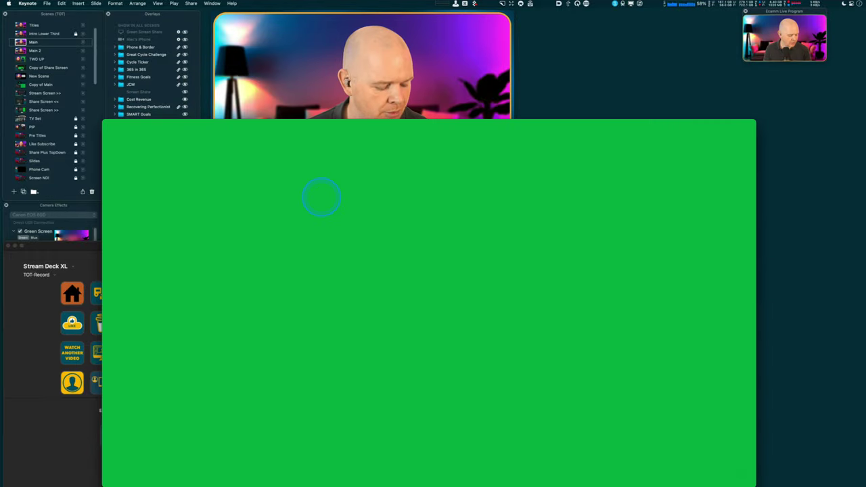
{"action": "left_click_drag", "start_coordinate": [97, 123], "coordinate": [250, 228]}
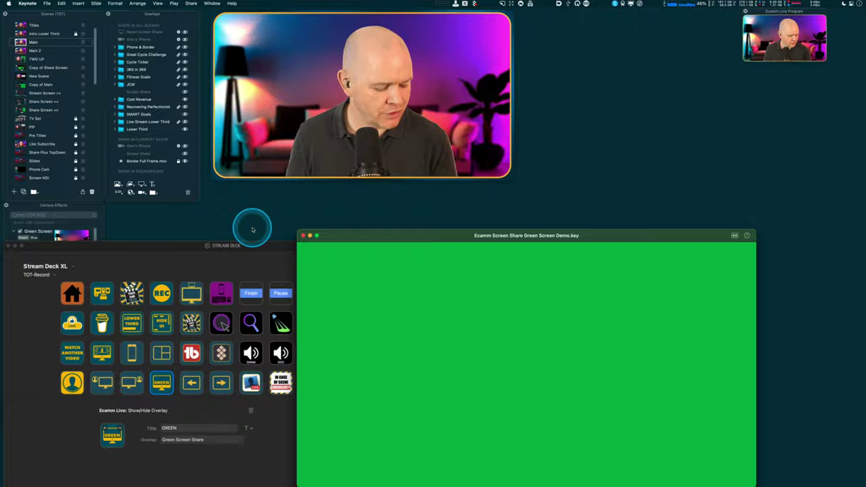